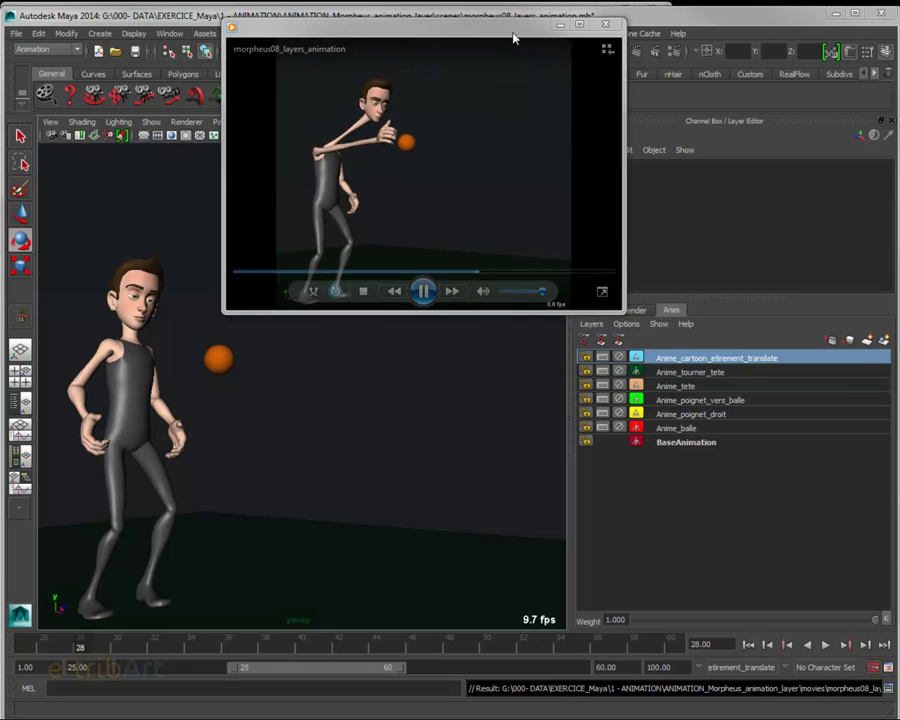
Step: Move the playblast player aside, close it, and rewind the time slider to frame 1
drag(513, 38, 487, 32)
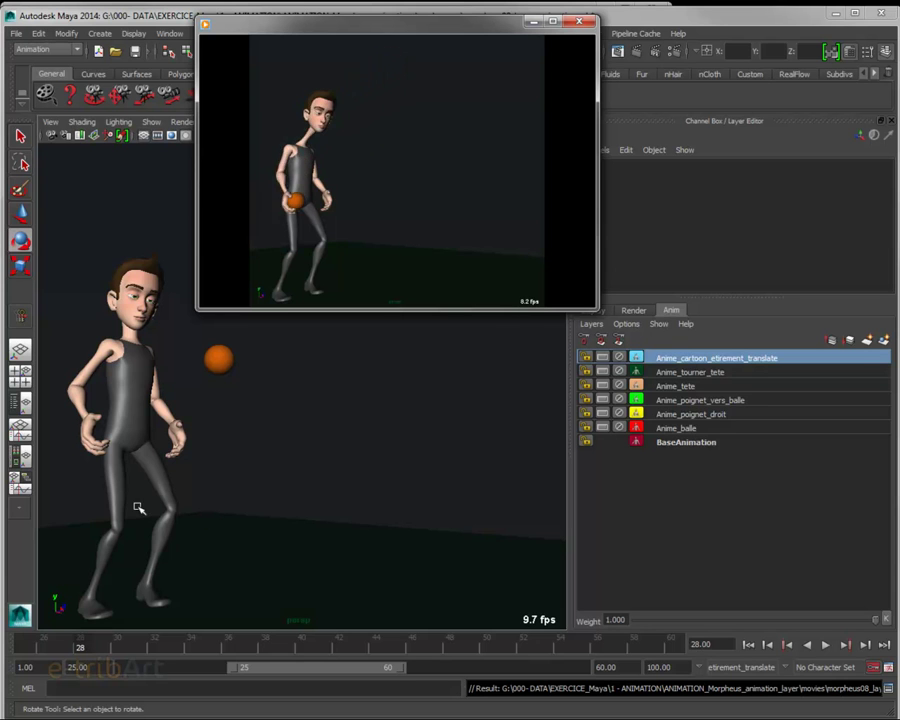
mouse_move(396, 160)
drag(367, 43, 447, 44)
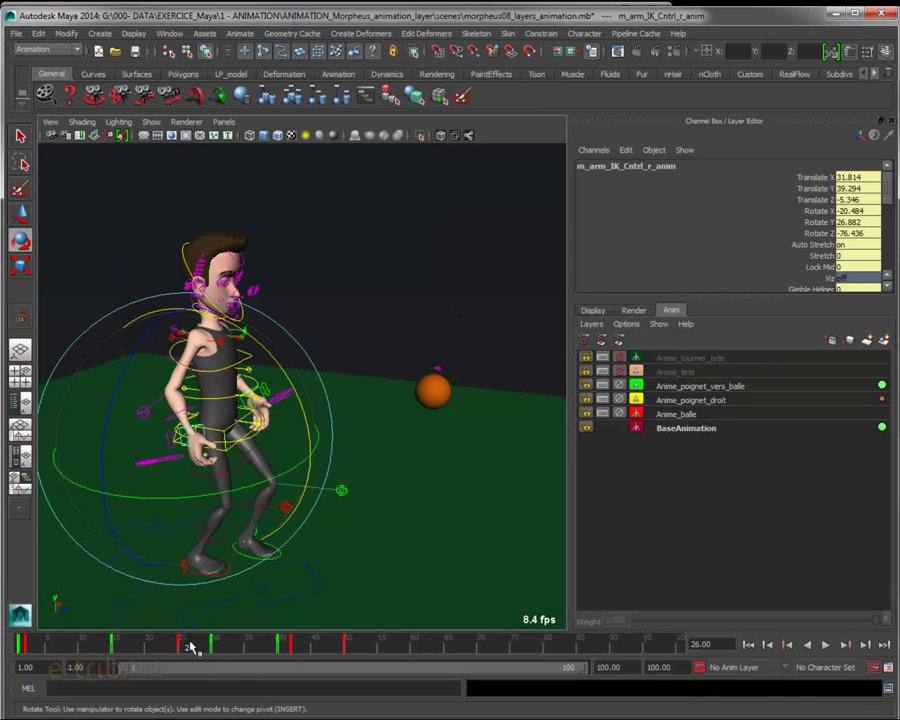
mouse_move(190, 647)
mouse_down()
mouse_move(72, 636)
mouse_move(22, 645)
mouse_up()
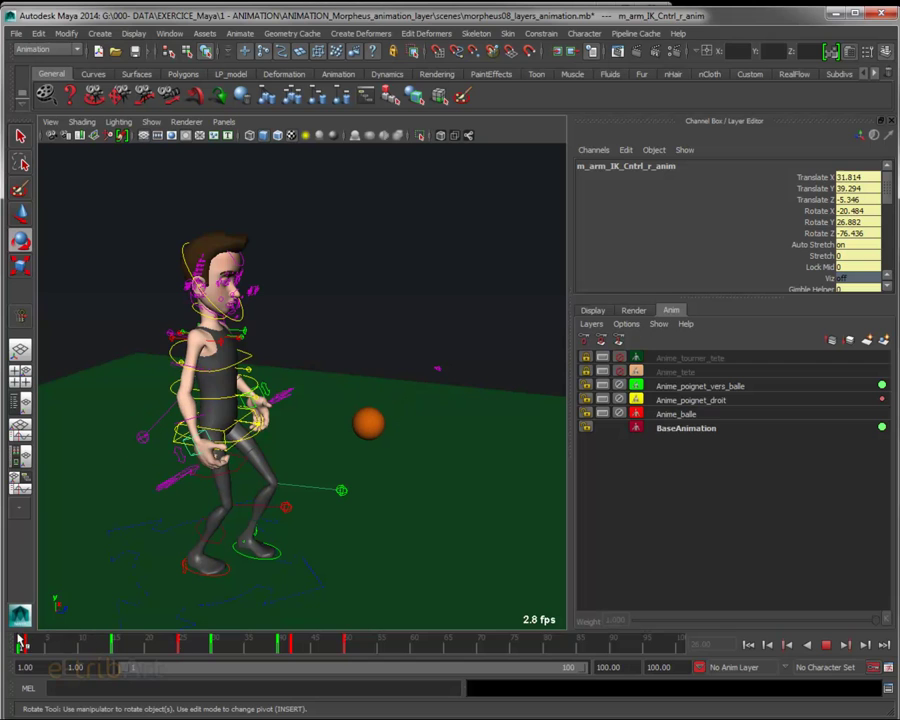
Step: Create an empty animation layer, AnimLayer1, and pick light blue as its ghost colour
click(592, 324)
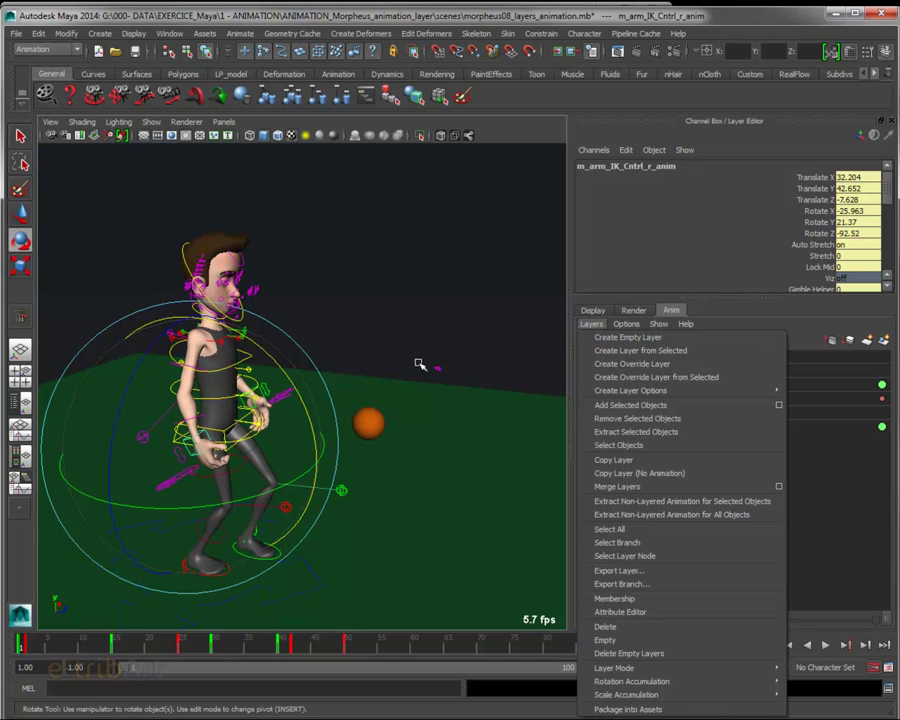
click(650, 342)
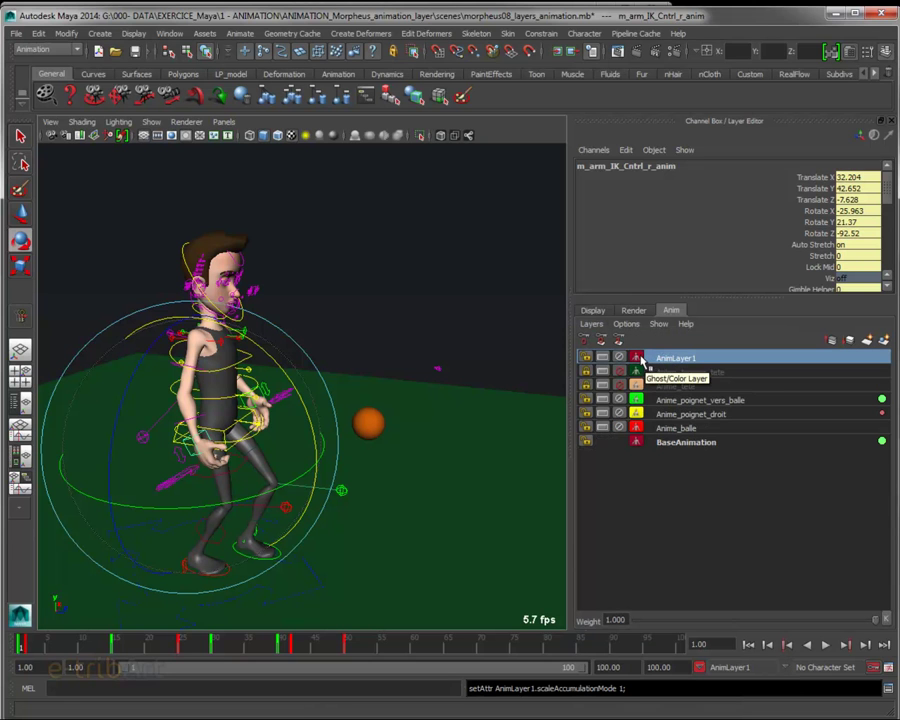
click(636, 357)
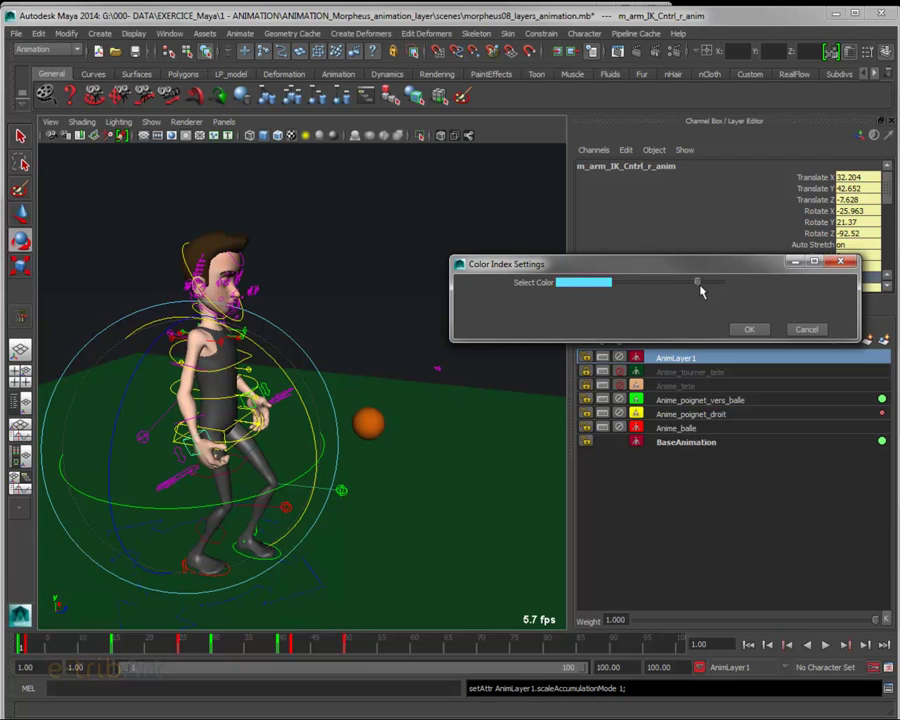
click(748, 329)
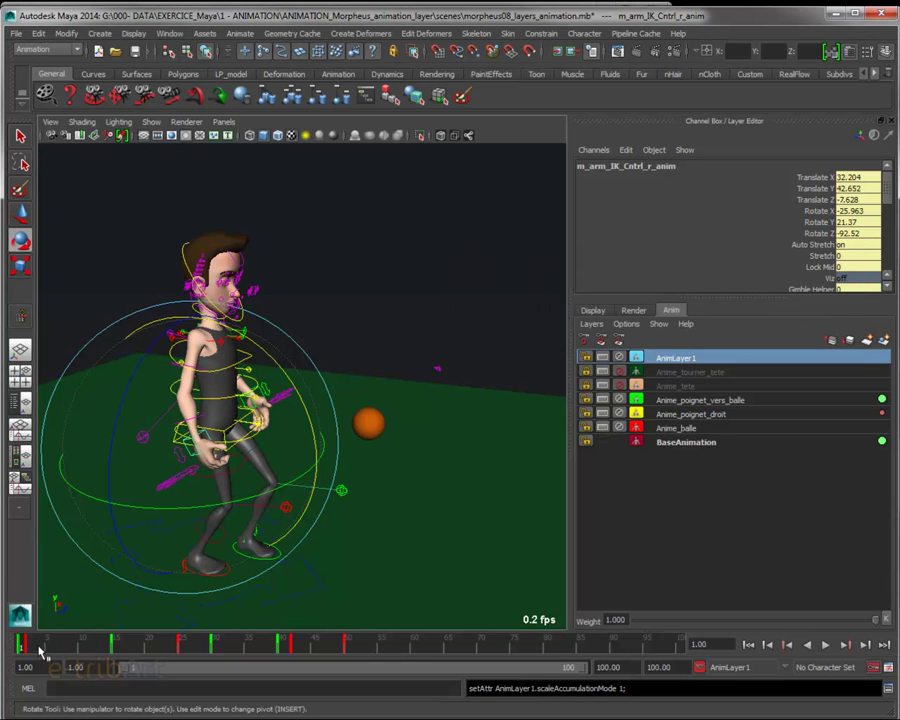
Step: Unmute the Anime_tete layer and play the animation, stopping at frame 49
click(620, 386)
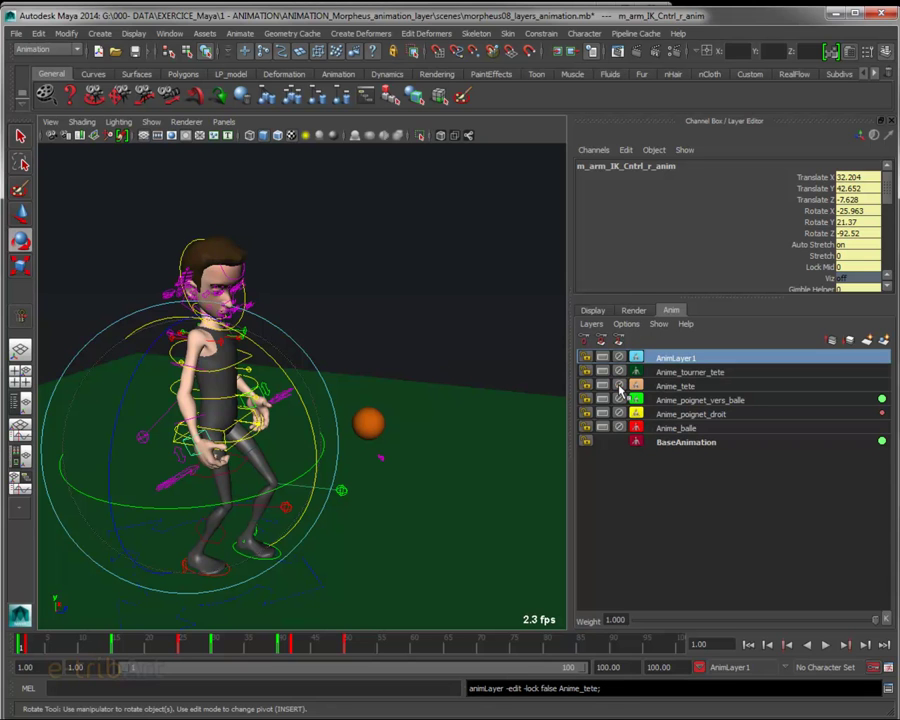
key(alt+v)
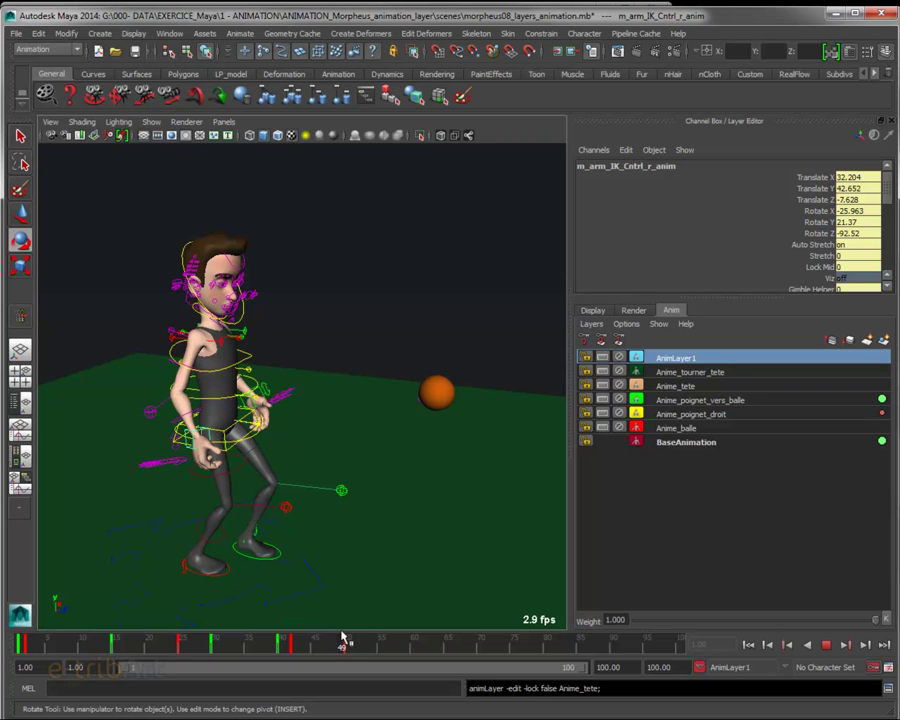
key(Escape)
Step: Frame the character's head in the viewport and select the neck control
mouse_move(240, 420)
alt+mouse_down()
mouse_move(277, 405)
mouse_move(255, 400)
alt+mouse_up()
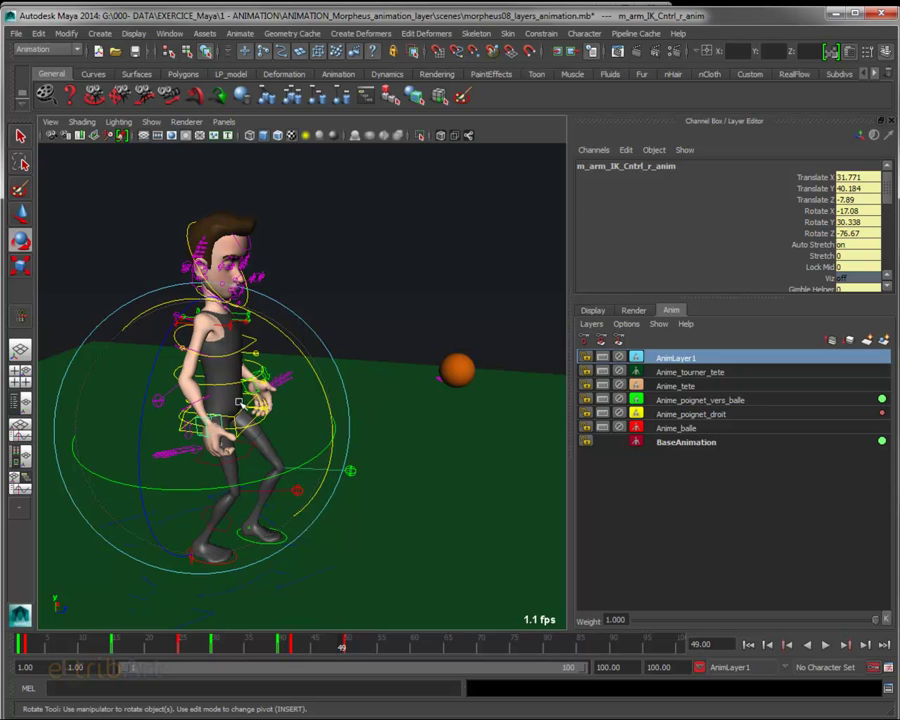
alt+drag(233, 405, 240, 400)
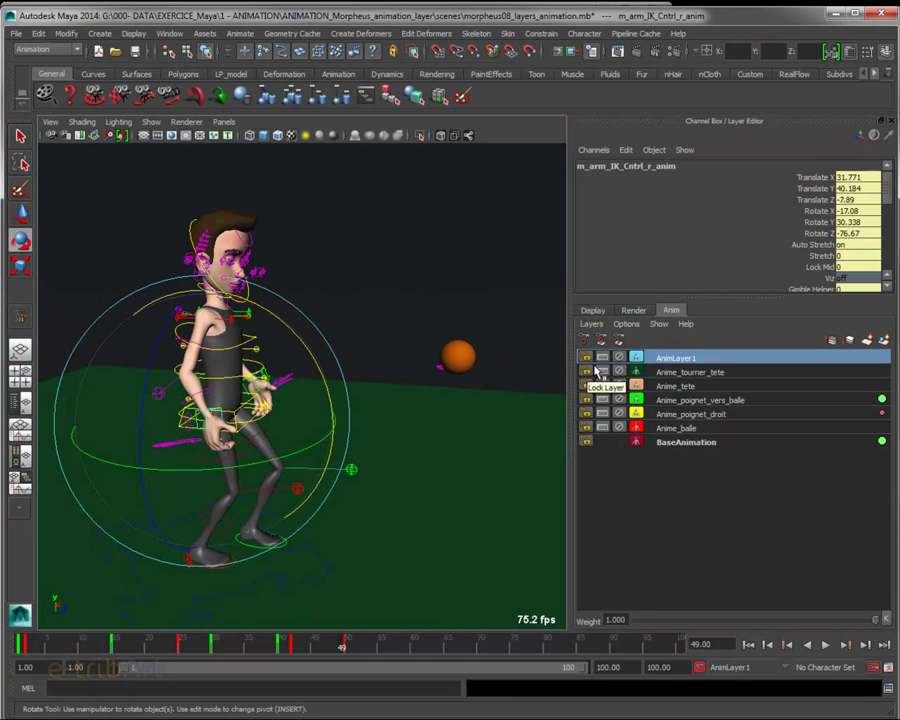
click(193, 229)
scroll(267, 307, up, 2)
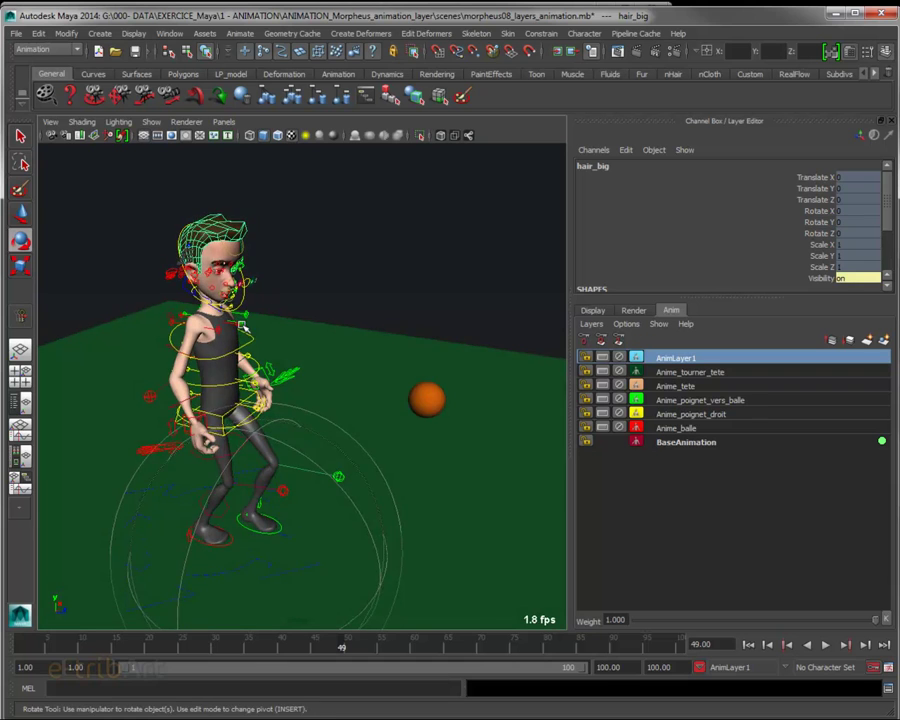
scroll(243, 325, up, 2)
alt+middle_drag(247, 304, 288, 322)
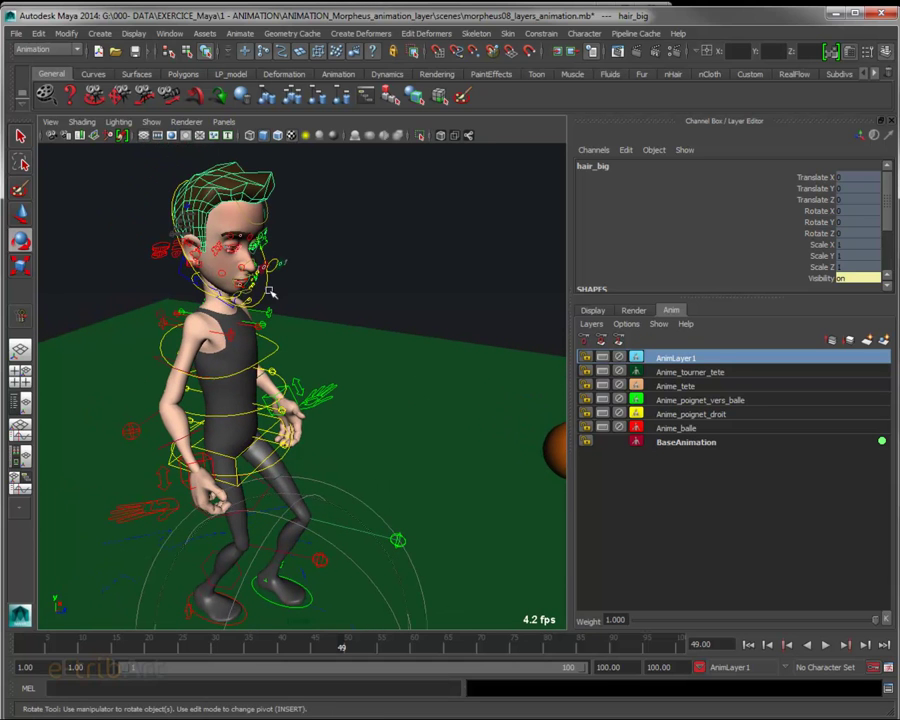
click(268, 292)
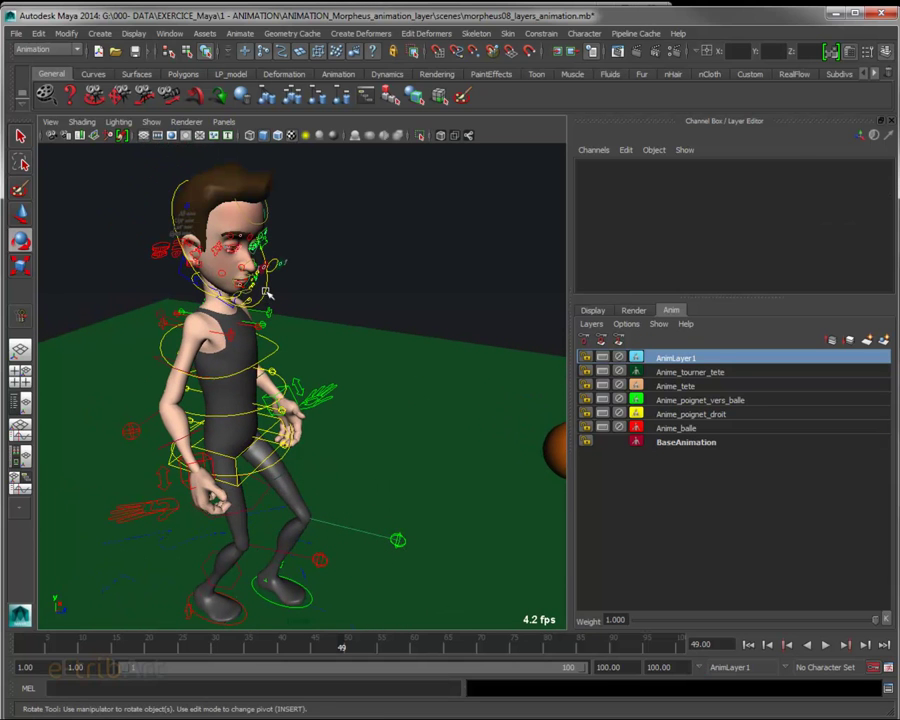
click(267, 292)
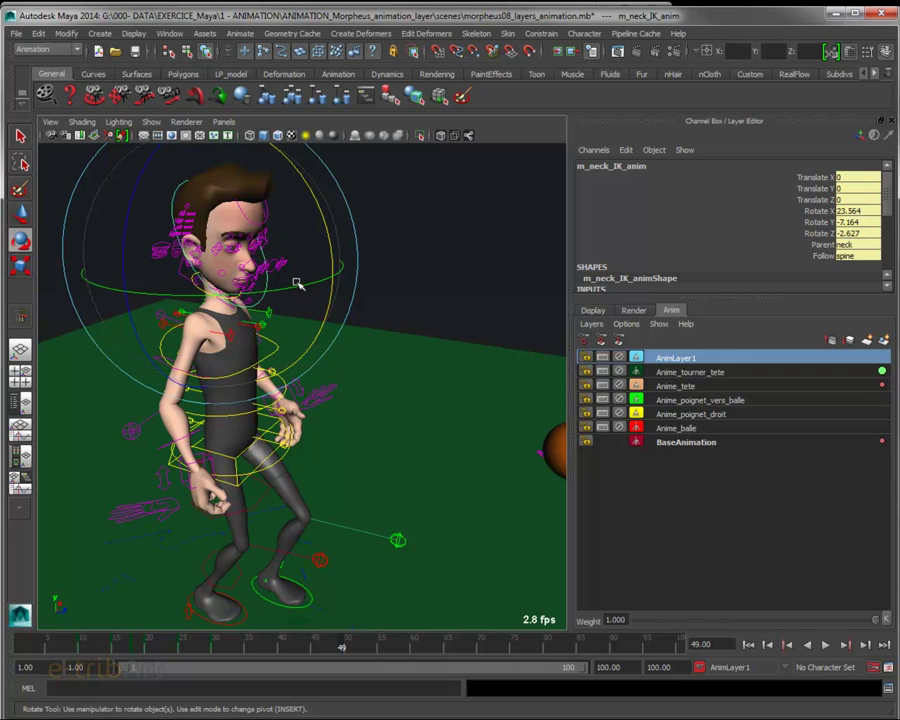
Step: Put the neck control and the right-hand IK control into AnimLayer1, then return to frame 1
right_click(689, 363)
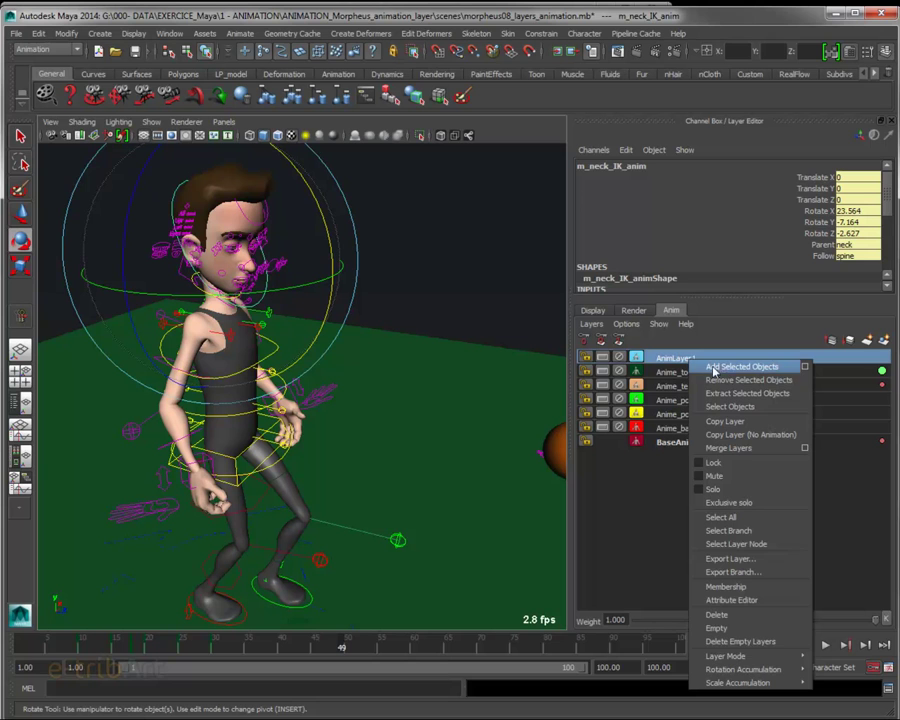
click(741, 366)
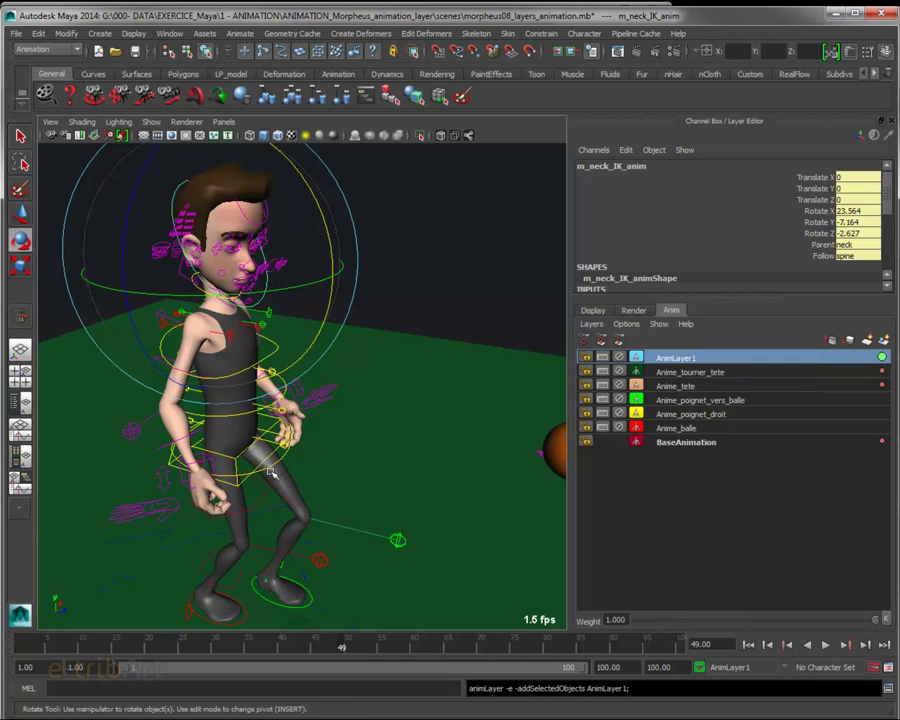
alt+drag(330, 470, 279, 467)
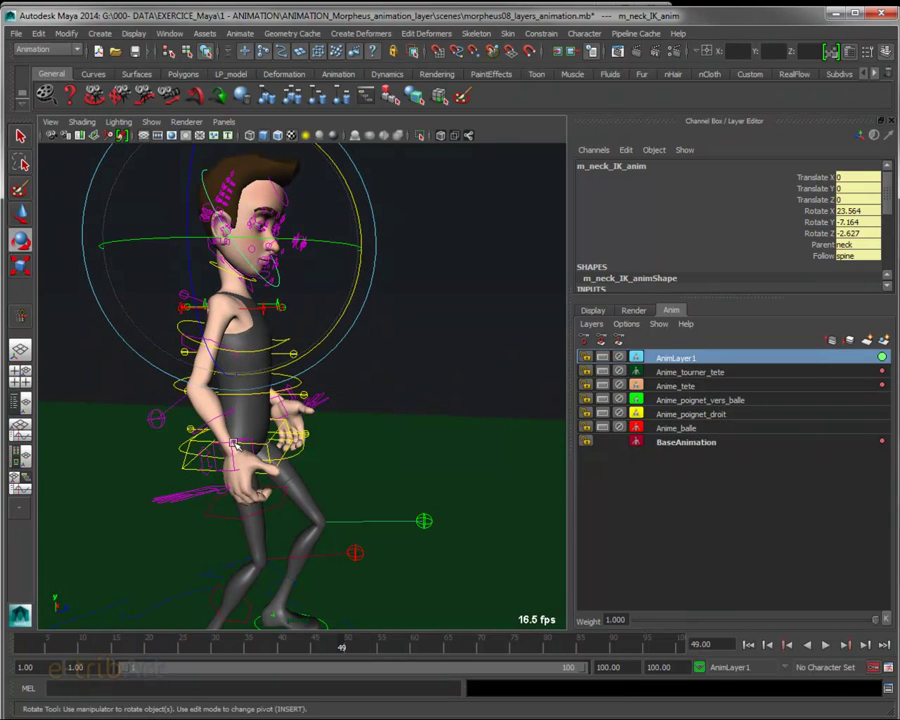
click(233, 444)
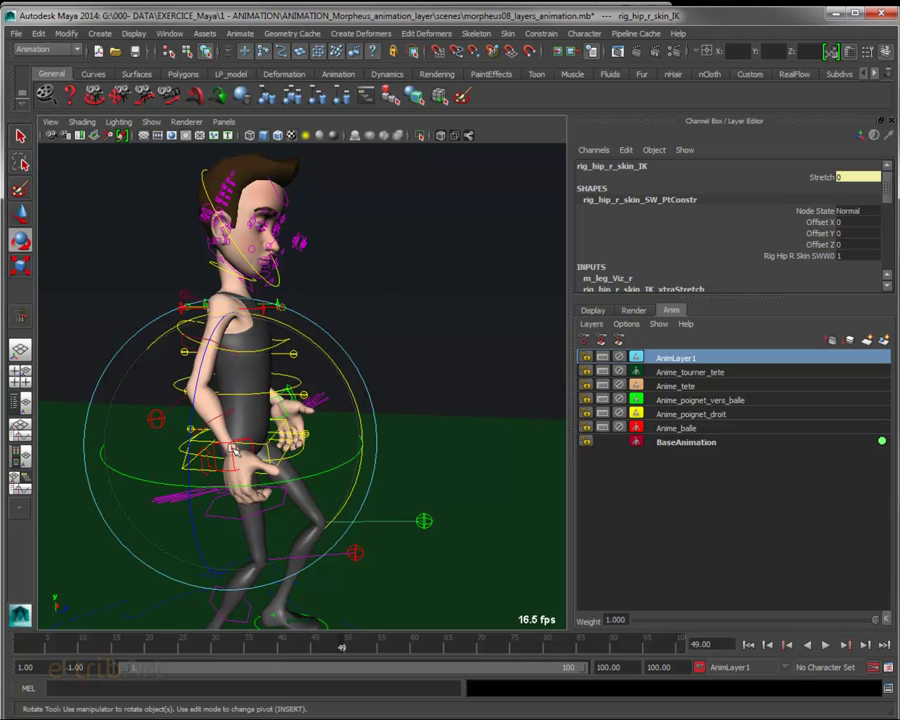
key(w)
alt+right_drag(238, 465, 215, 495)
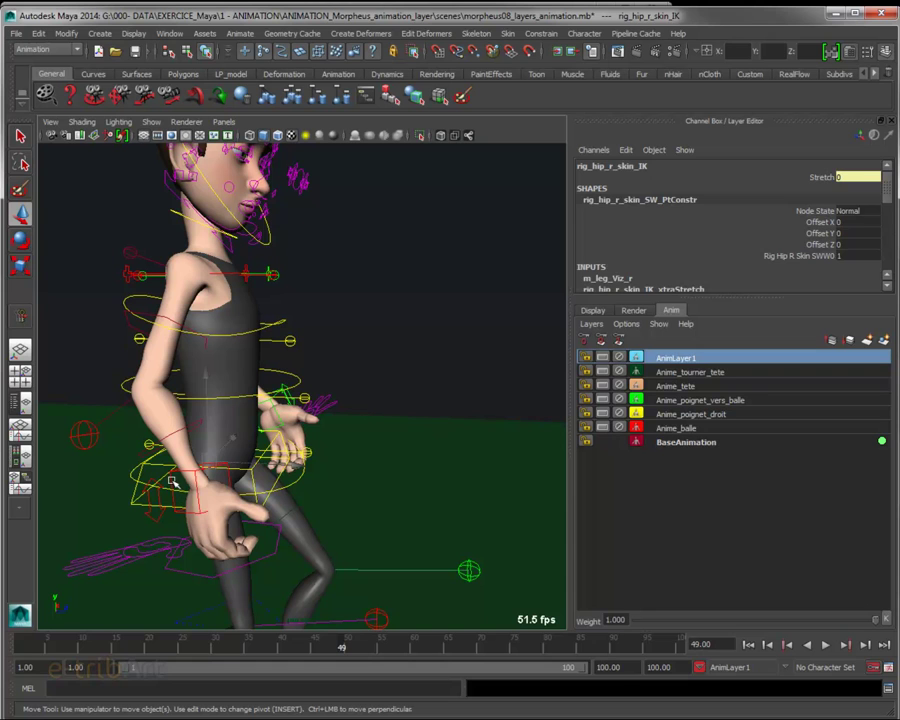
click(172, 482)
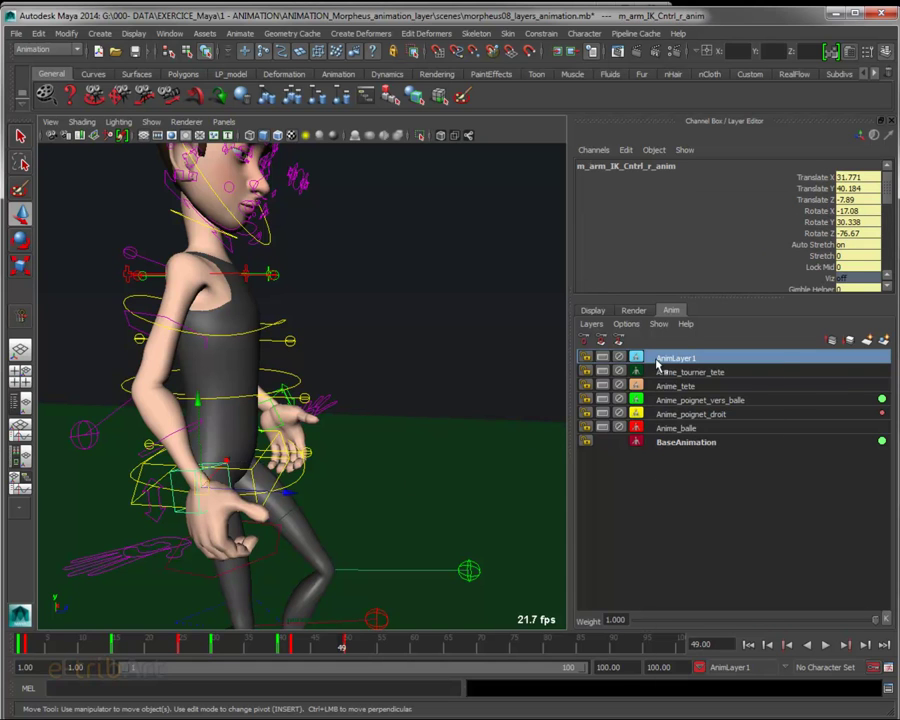
right_click(658, 366)
click(680, 365)
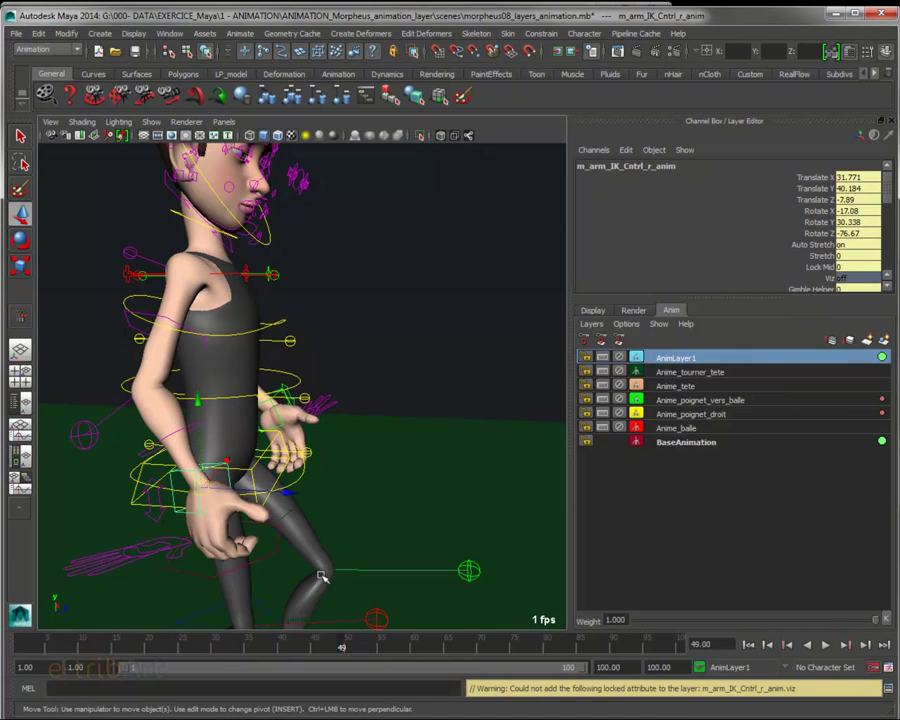
mouse_move(370, 551)
alt+mouse_down()
mouse_move(334, 490)
mouse_move(350, 420)
mouse_move(335, 420)
mouse_move(352, 416)
alt+mouse_up()
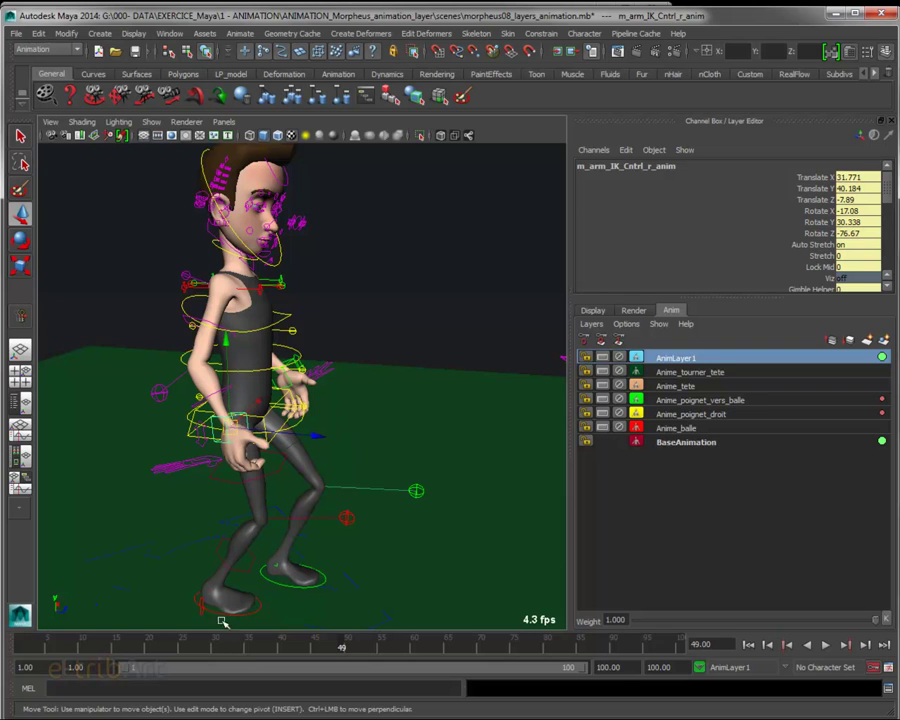
drag(298, 650, 22, 648)
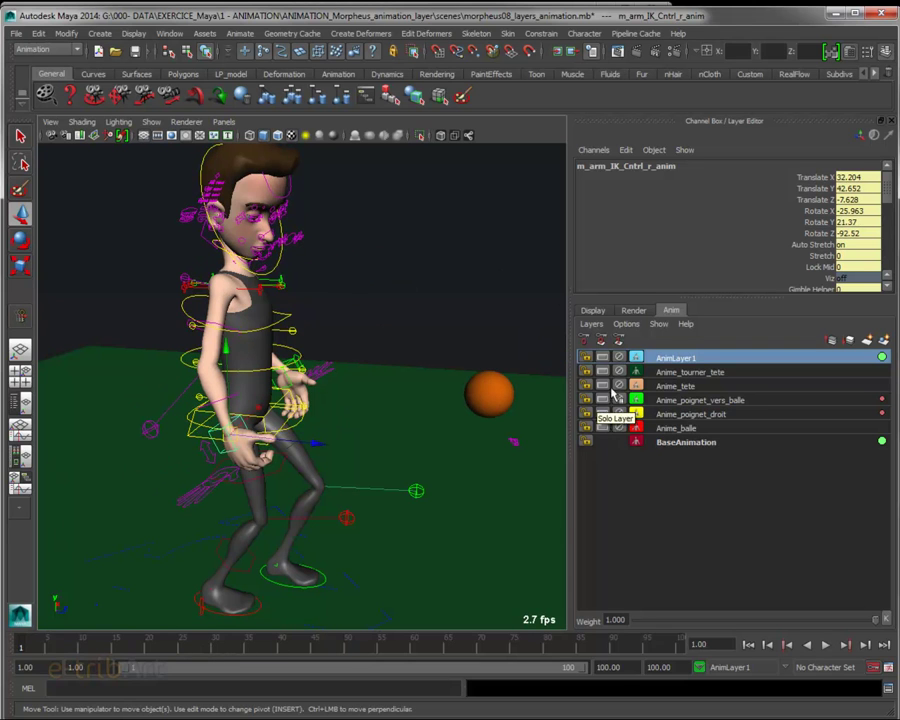
Step: Solo AnimLayer1, look over the BaseAnimation and Anime_balle layers, then reselect AnimLayer1
click(603, 357)
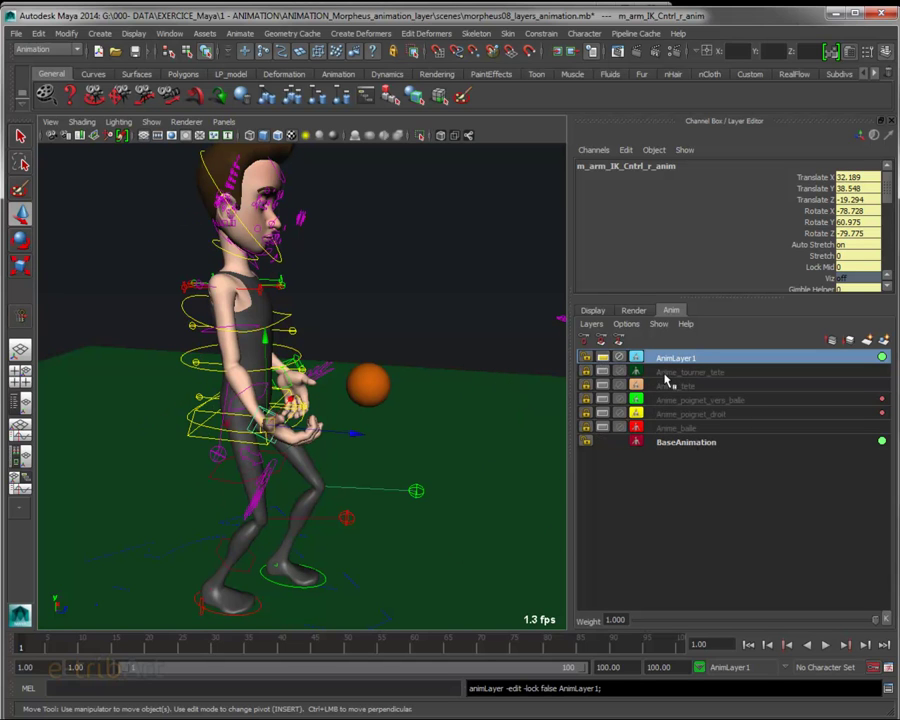
mouse_move(434, 384)
alt+mouse_down()
mouse_move(356, 404)
mouse_move(383, 438)
mouse_move(380, 424)
mouse_move(404, 428)
alt+mouse_up()
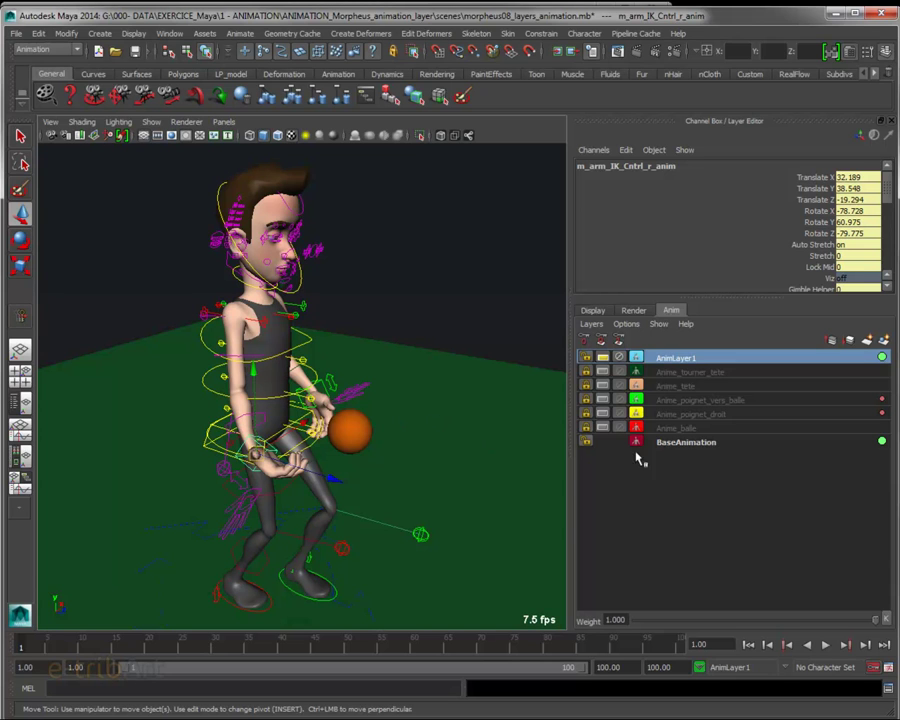
click(686, 445)
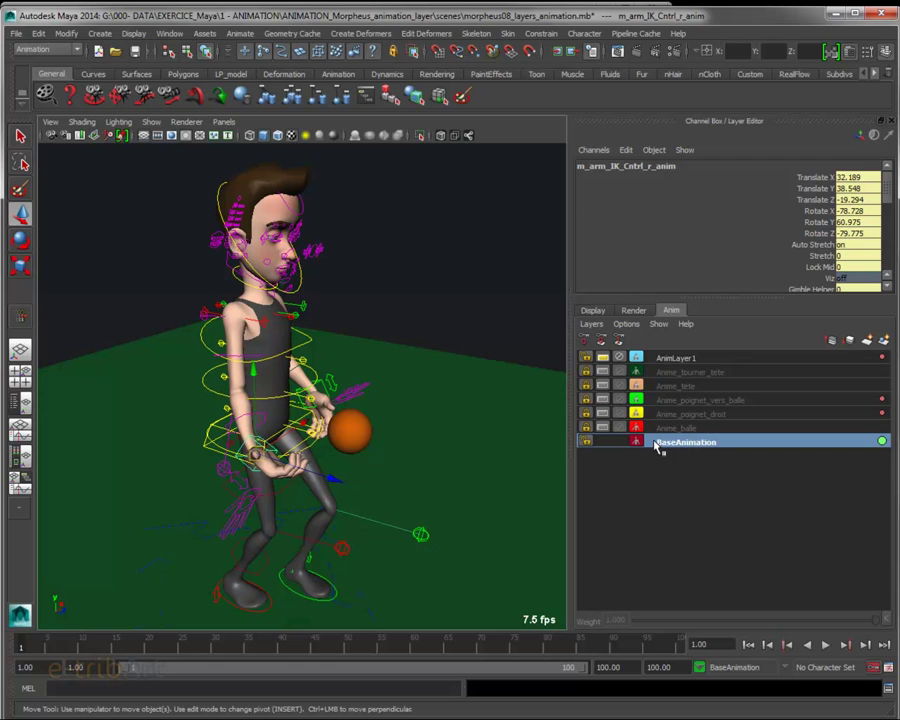
click(663, 429)
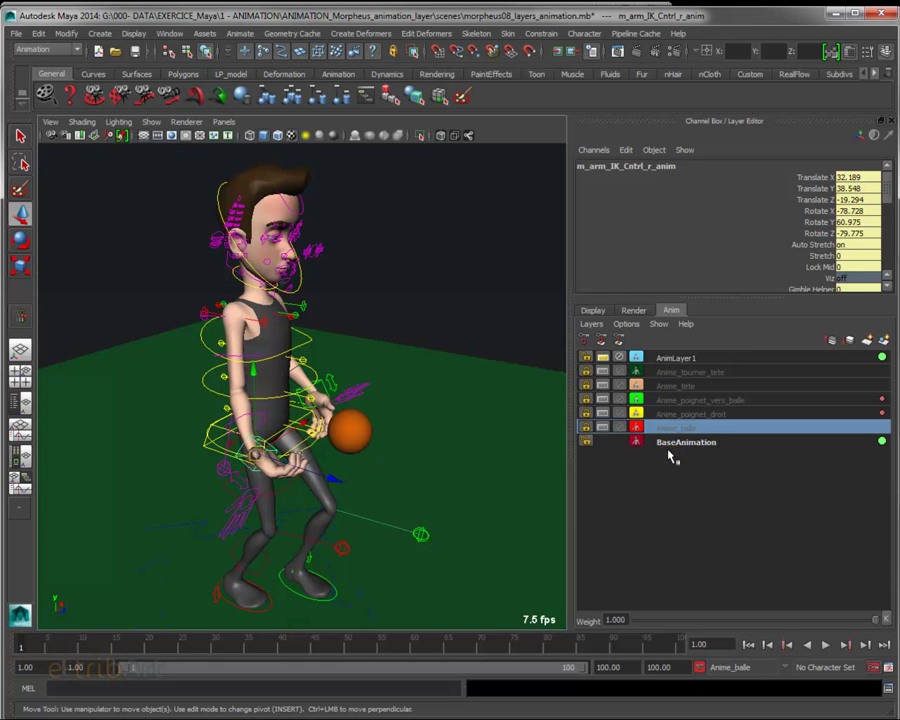
click(676, 357)
Step: Enter 'Anime_cartoon' as AnimLayer1's new name
double_click(677, 360)
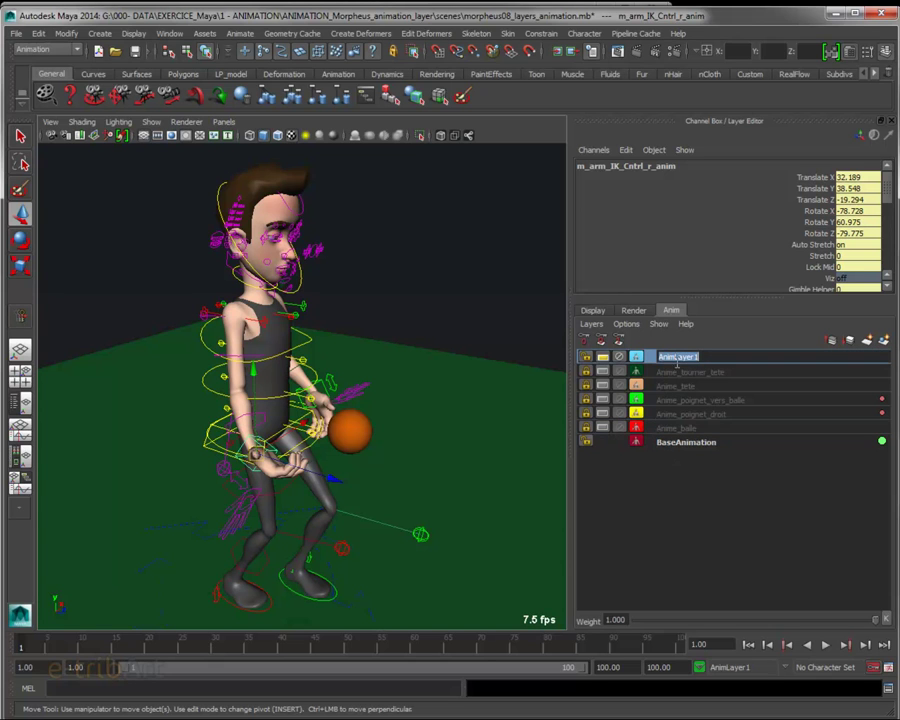
text(An)
key(Return)
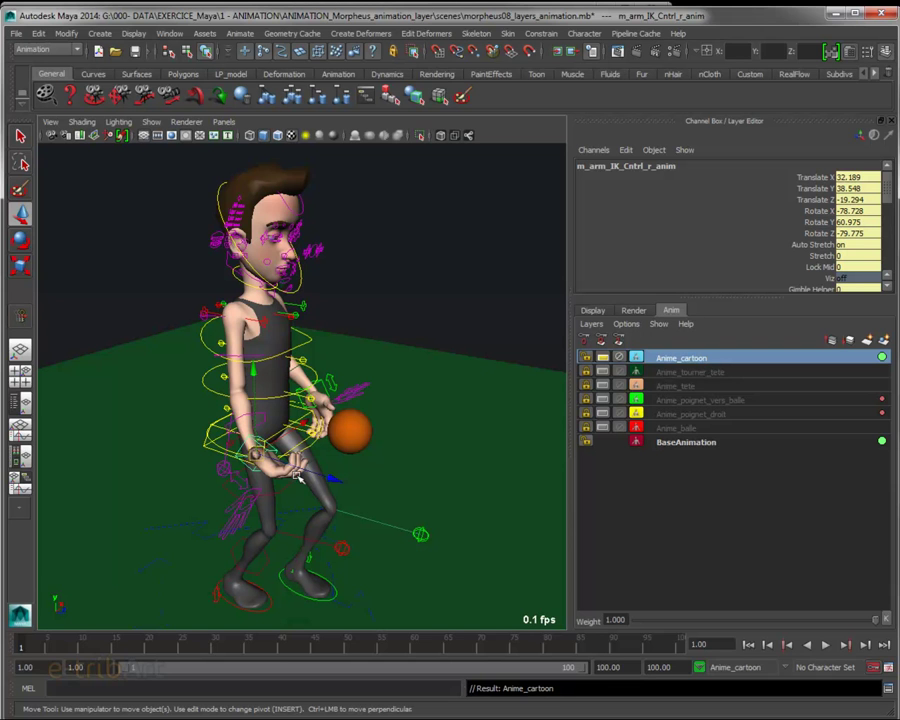
mouse_move(298, 476)
alt+mouse_down()
mouse_move(354, 469)
mouse_move(232, 332)
alt+mouse_up()
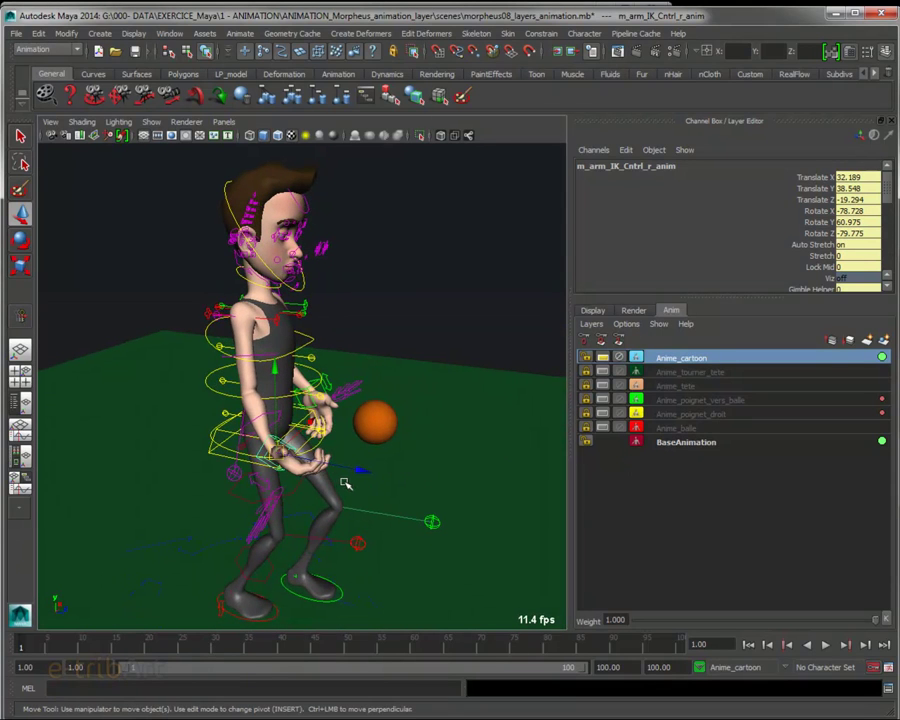
alt+drag(343, 483, 369, 478)
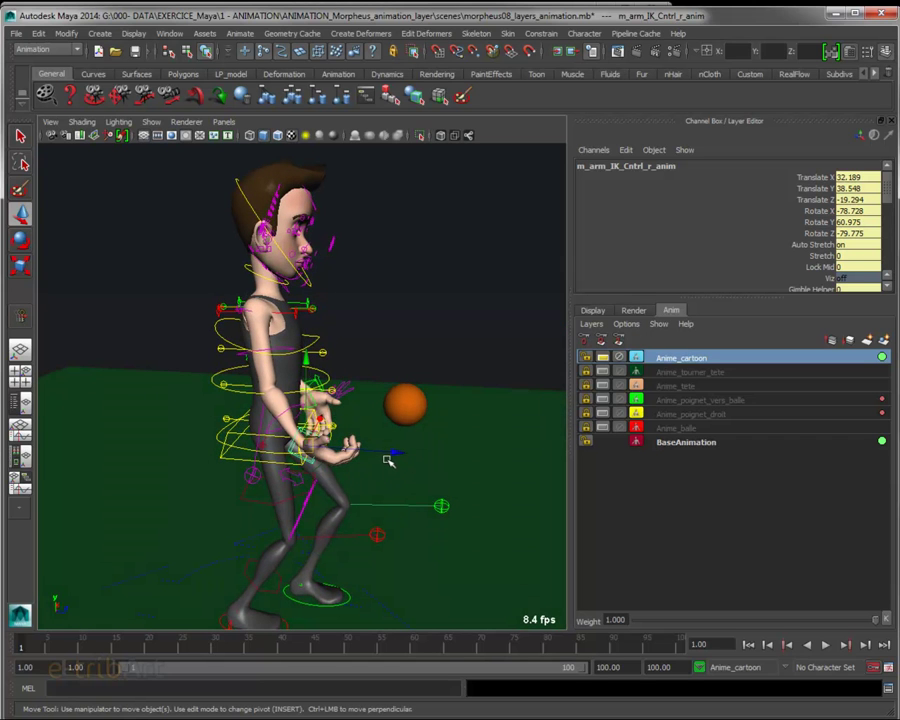
mouse_move(397, 455)
alt+mouse_down()
mouse_move(363, 481)
mouse_move(315, 354)
mouse_move(290, 332)
mouse_move(438, 409)
alt+mouse_up()
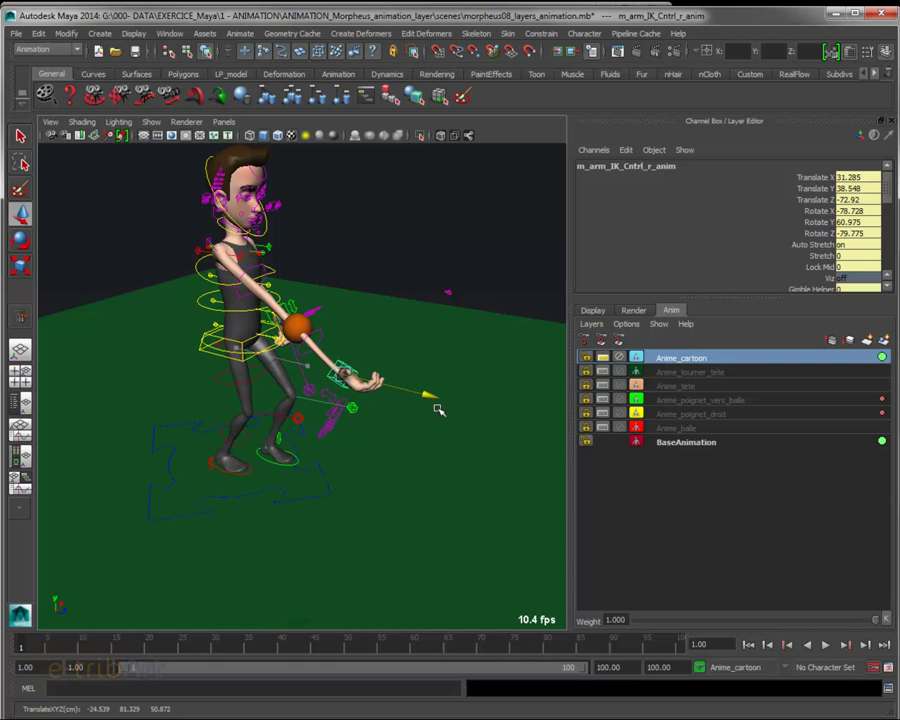
mouse_move(366, 456)
alt+mouse_down()
mouse_move(438, 428)
mouse_move(397, 442)
alt+mouse_up()
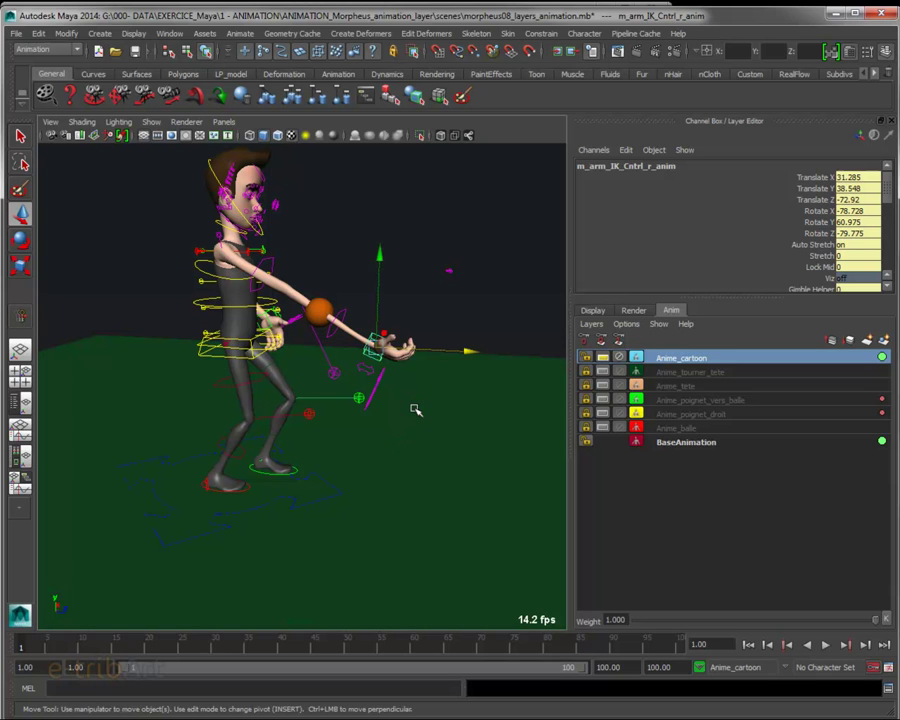
key(ctrl+z)
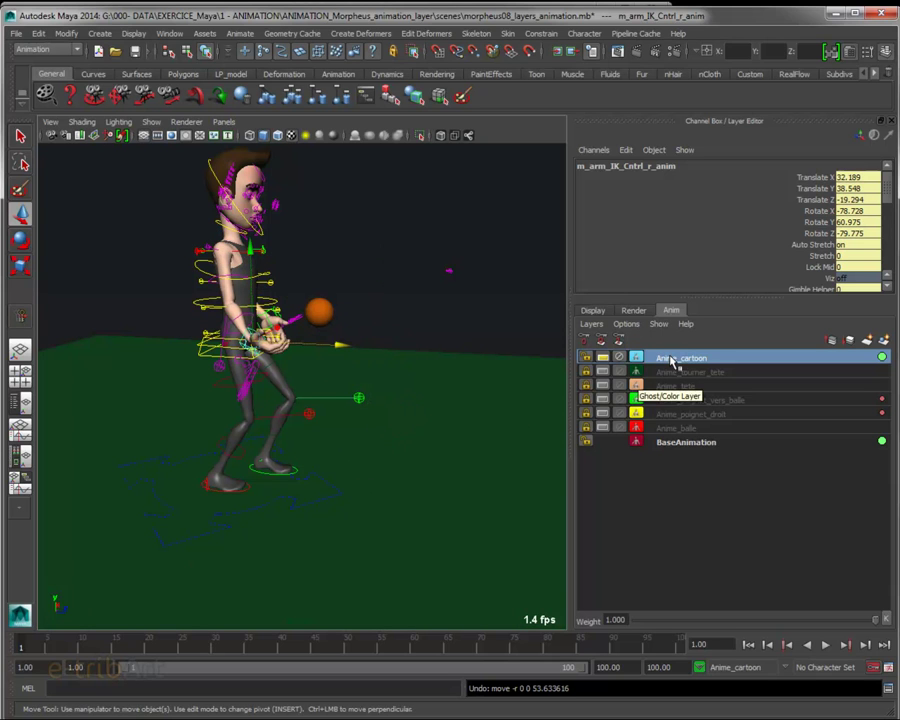
drag(812, 177, 807, 204)
Step: Key the right arm's translation, rename the layer Anime_cartoon_etirement_translate, and play it back
right_click(808, 204)
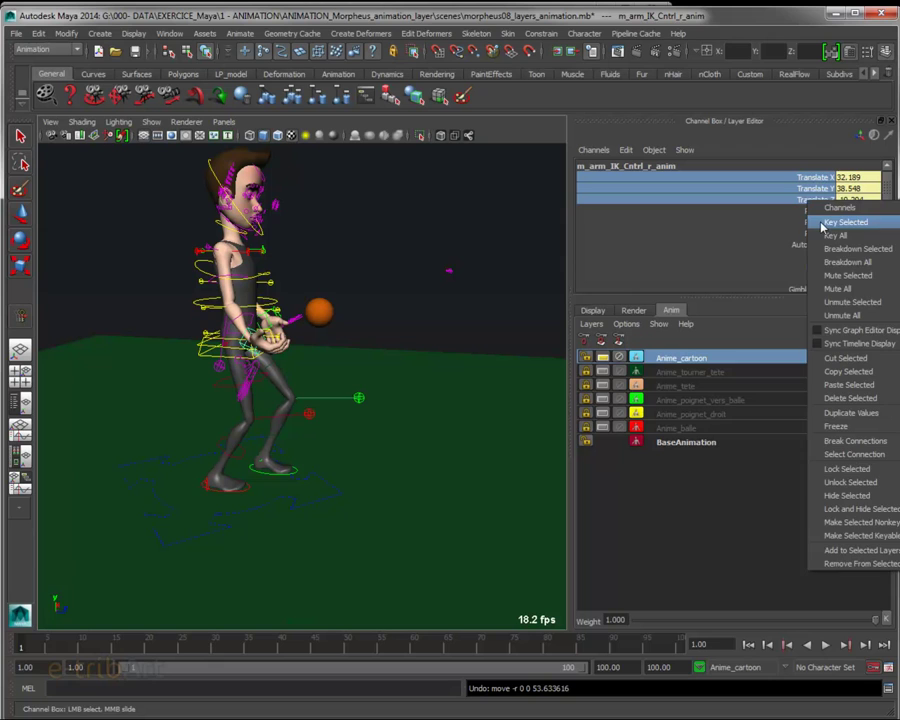
click(822, 224)
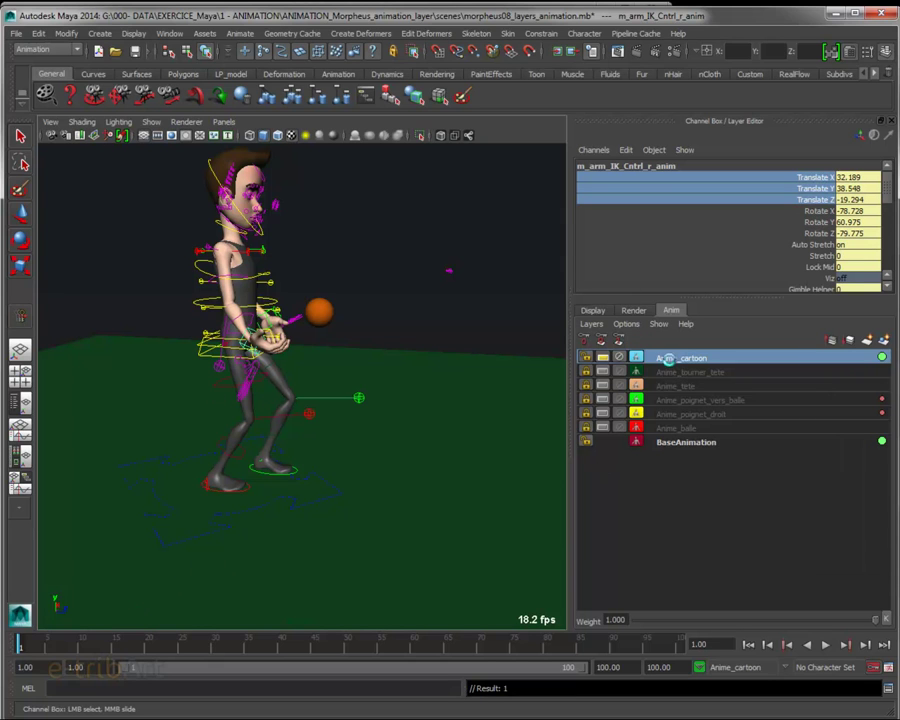
double_click(680, 358)
click(716, 358)
text(_etirement_translate)
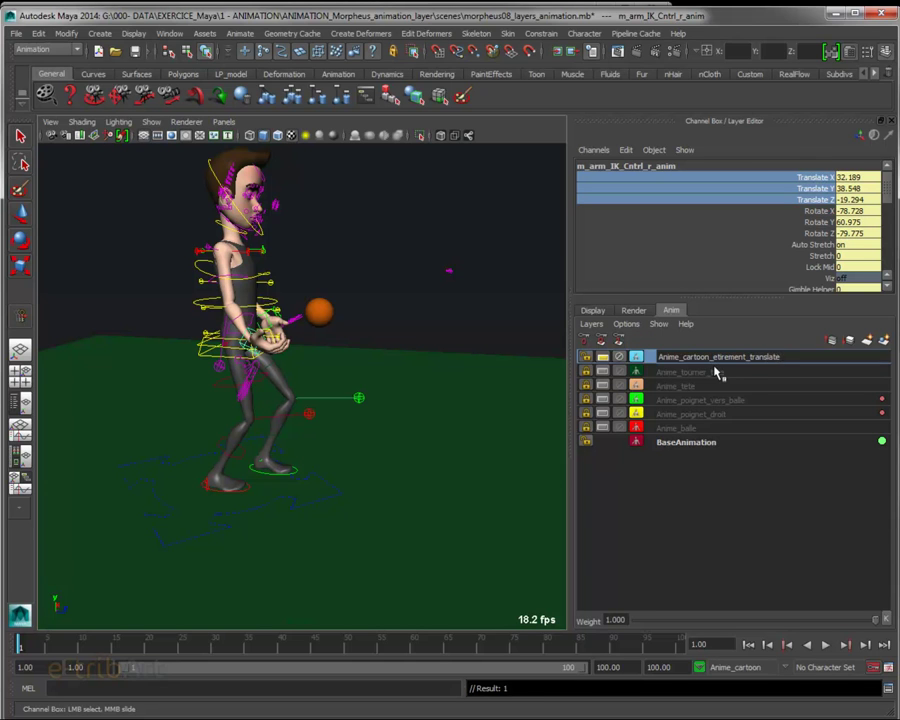
key(Return)
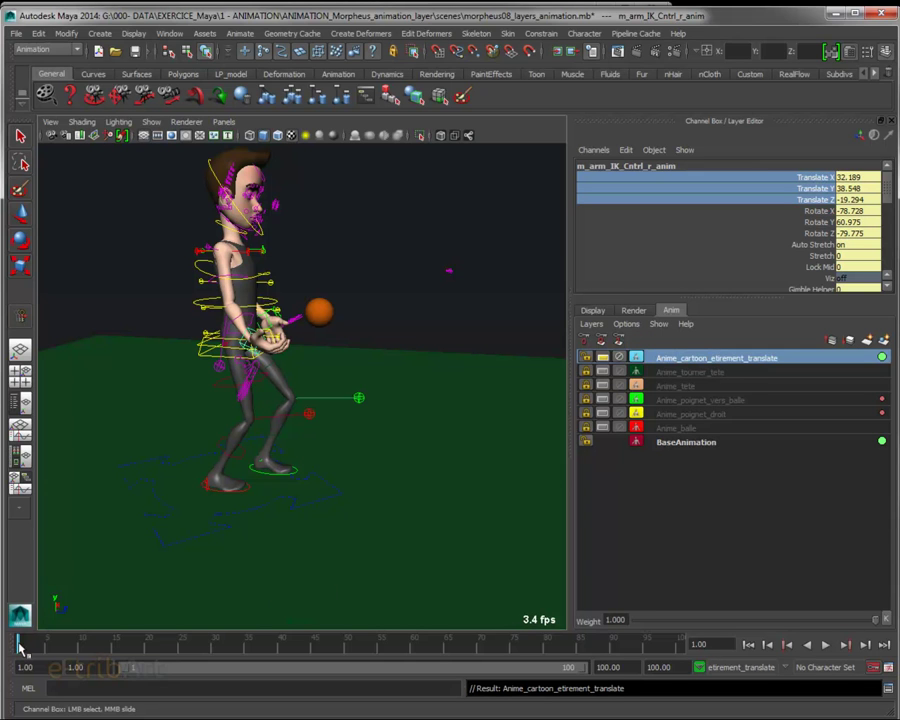
key(alt+v)
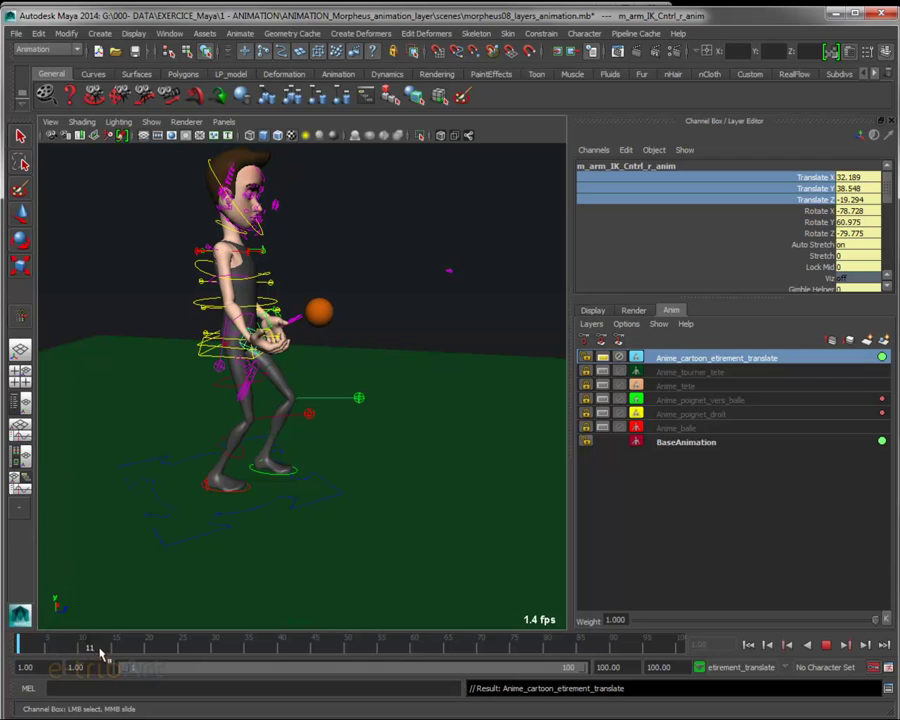
key(Escape)
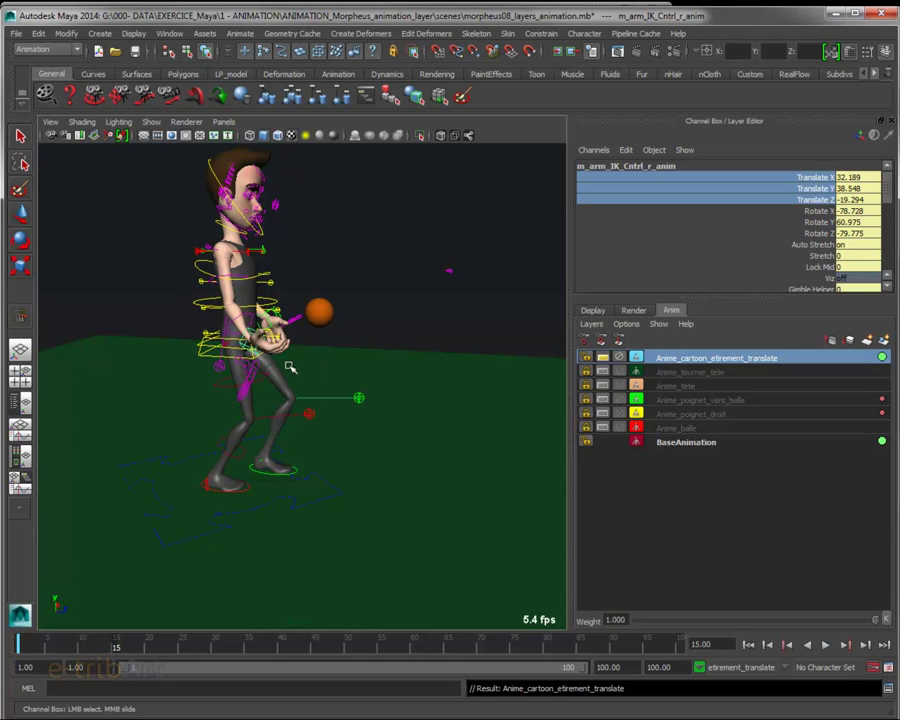
Step: At frame 15, pull the right arm IK control forward and slightly lower (Translate Y 28.218)
alt+right_drag(277, 385, 381, 211)
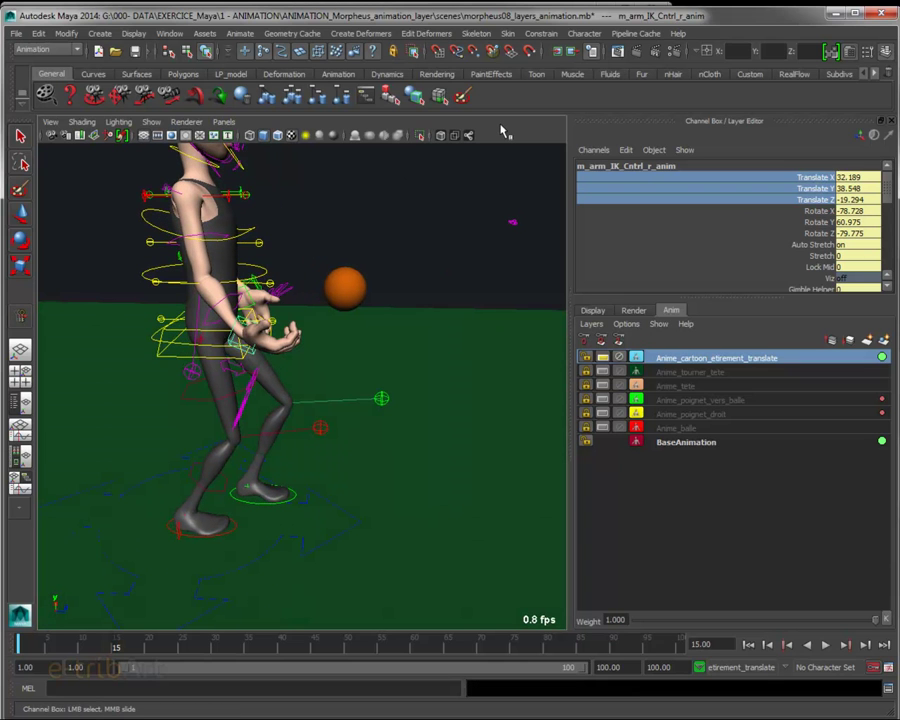
key(w)
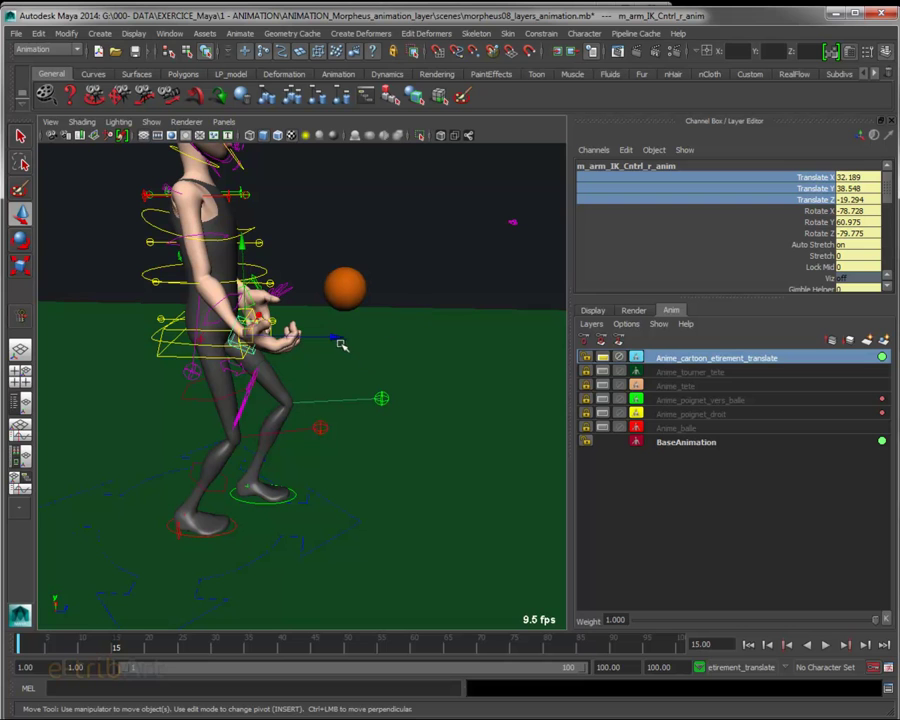
mouse_move(378, 340)
mouse_down()
mouse_move(482, 343)
mouse_move(397, 390)
mouse_move(362, 396)
mouse_up()
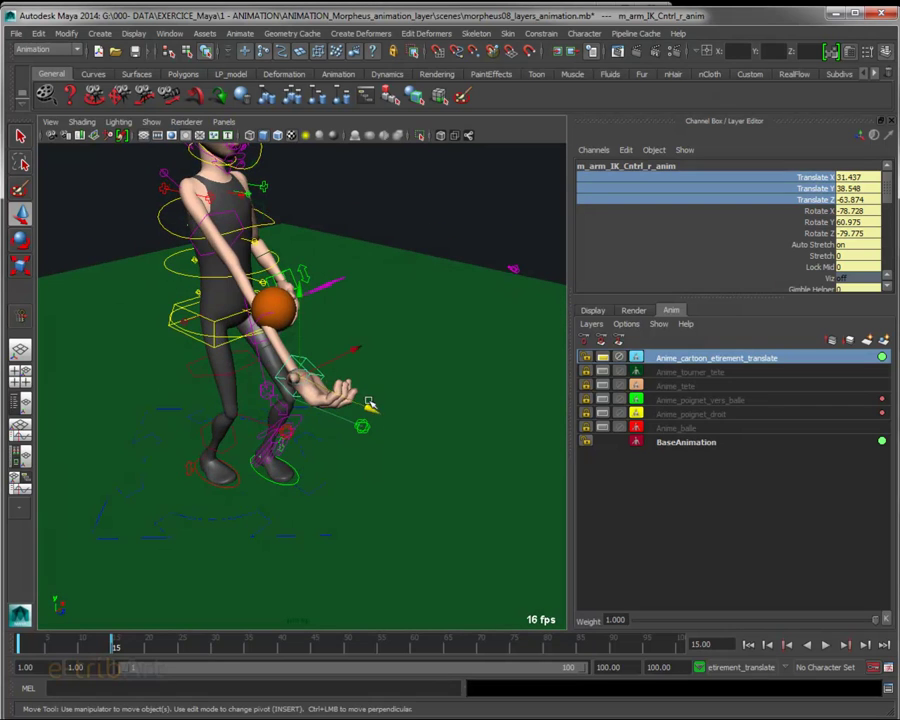
mouse_move(348, 459)
alt+mouse_down()
mouse_move(442, 440)
mouse_move(426, 444)
alt+mouse_up()
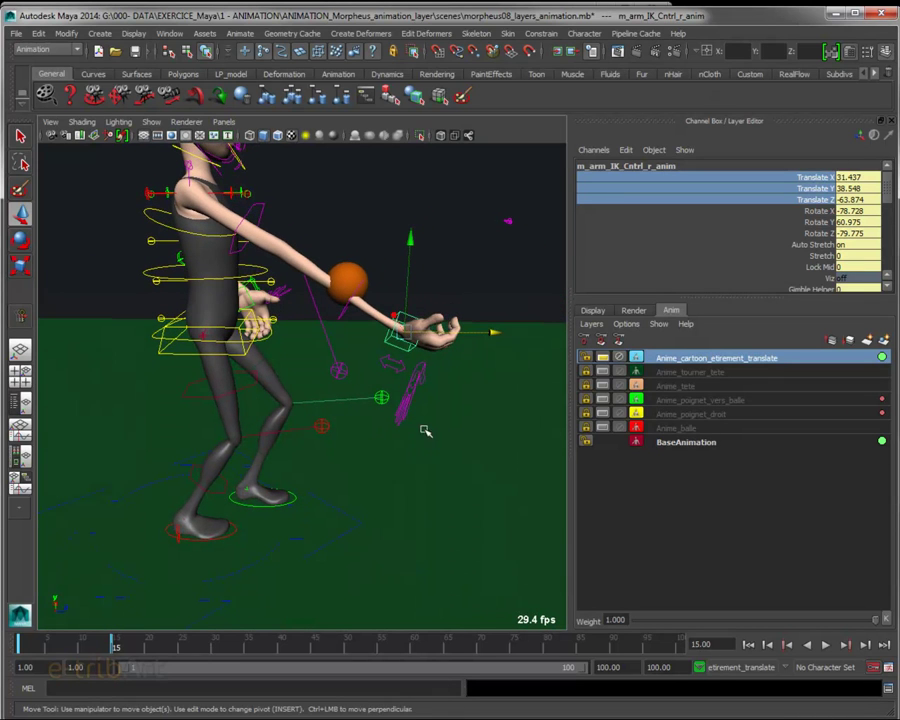
drag(414, 247, 413, 206)
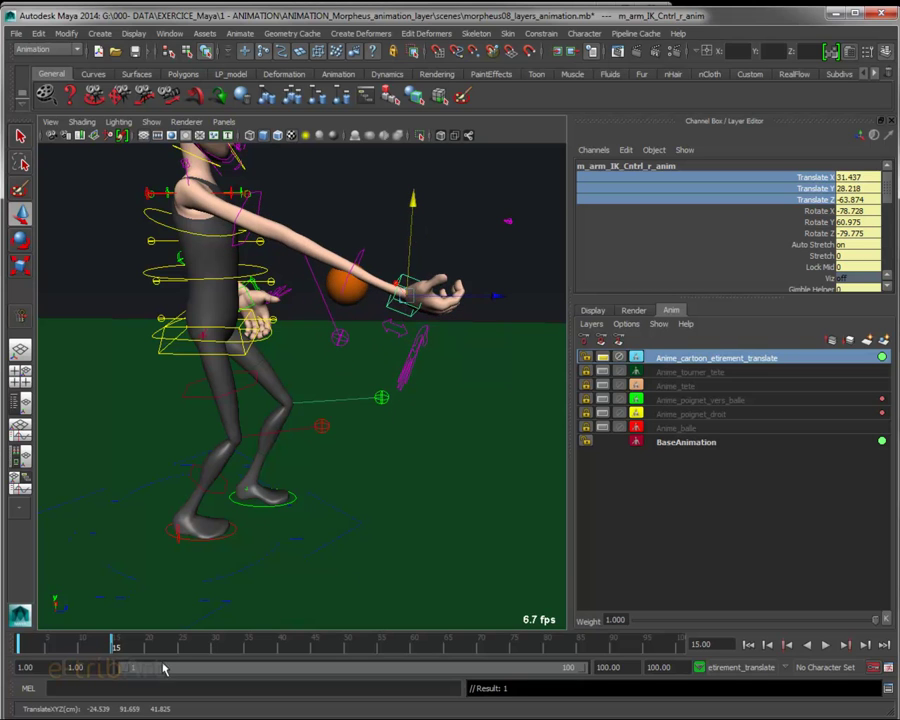
Step: Play the arm stretch back and reframe the view on the character's head
key(alt+v)
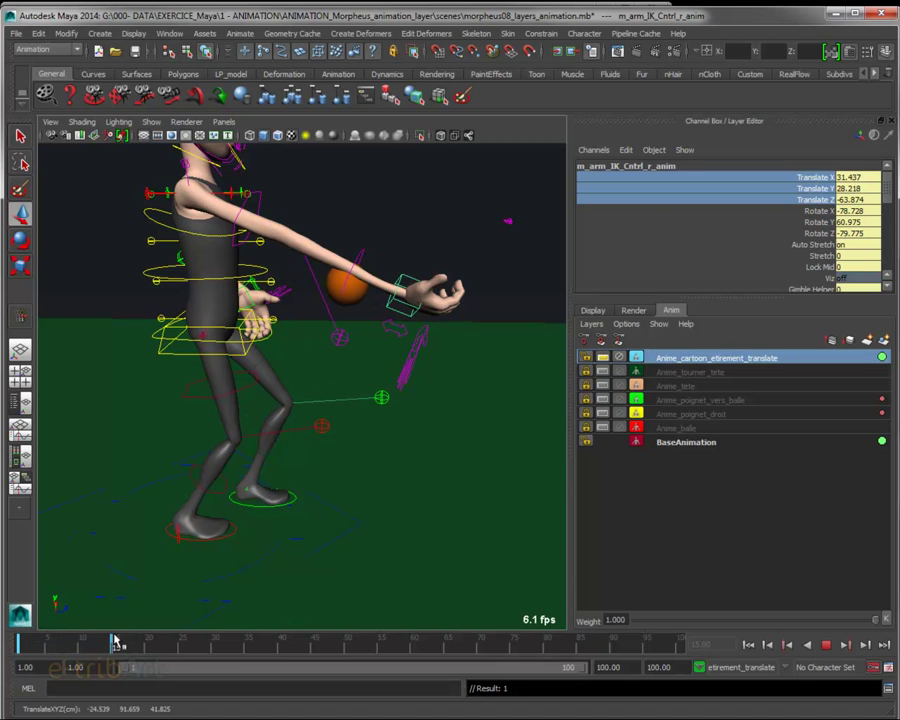
key(alt+v)
alt+drag(257, 402, 254, 400)
mouse_move(254, 400)
alt+middle_down()
mouse_move(283, 408)
mouse_move(275, 470)
alt+middle_up()
alt+drag(275, 470, 263, 335)
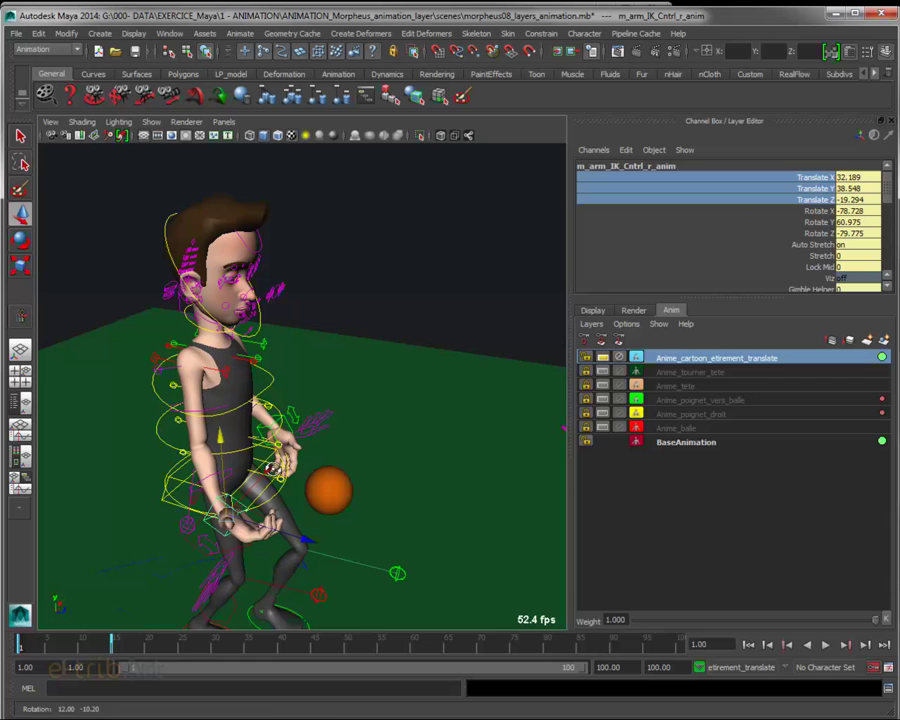
Step: Select the neck control and key its translation at rest on frame 1
click(263, 330)
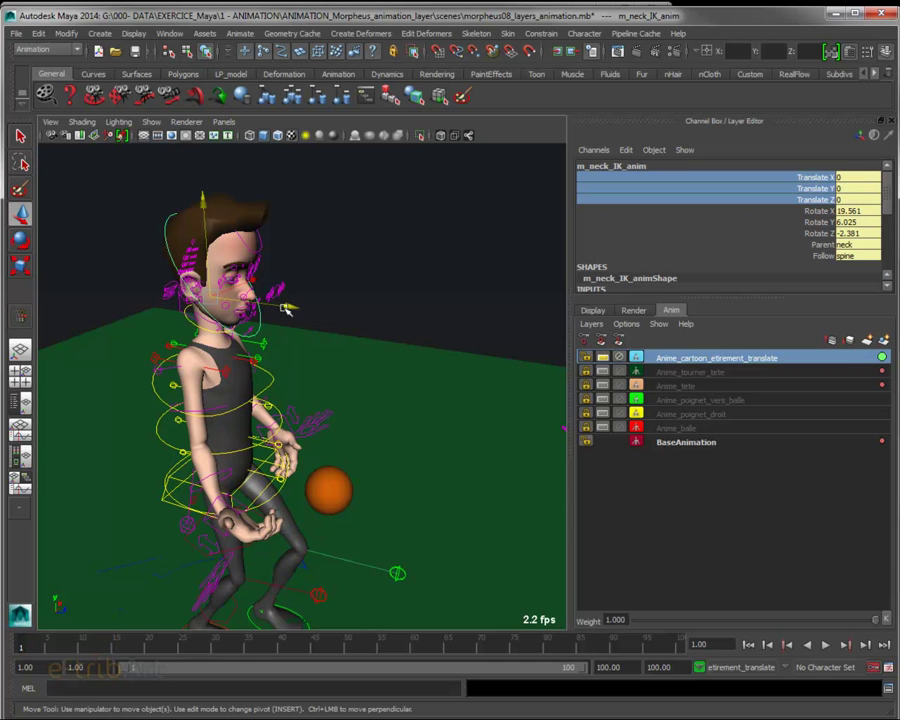
drag(294, 310, 446, 376)
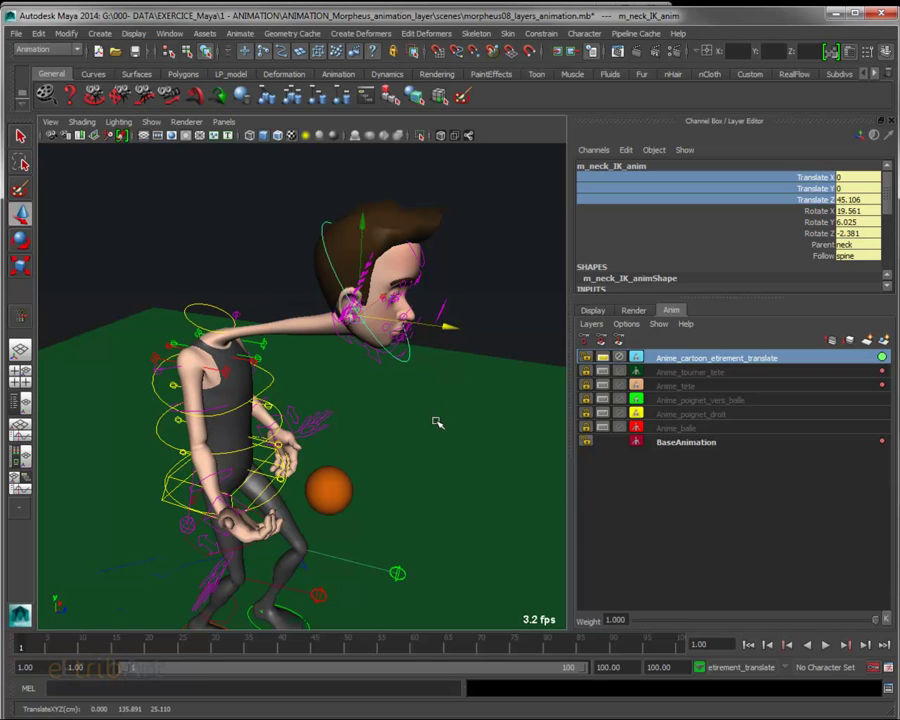
drag(452, 328, 473, 336)
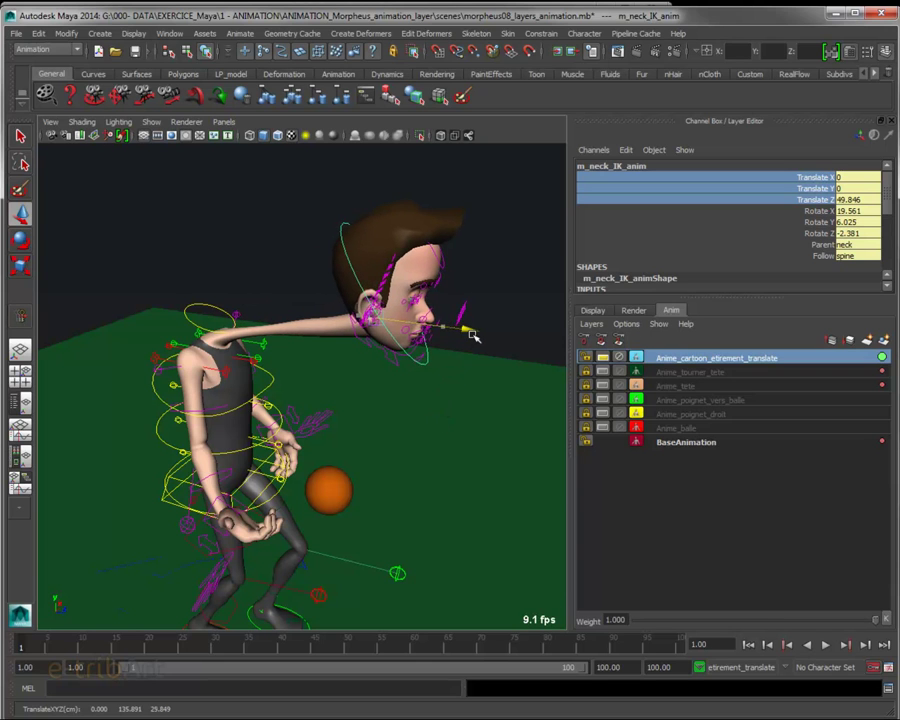
key(ctrl+z)
key(ctrl+z)
key(ctrl+z)
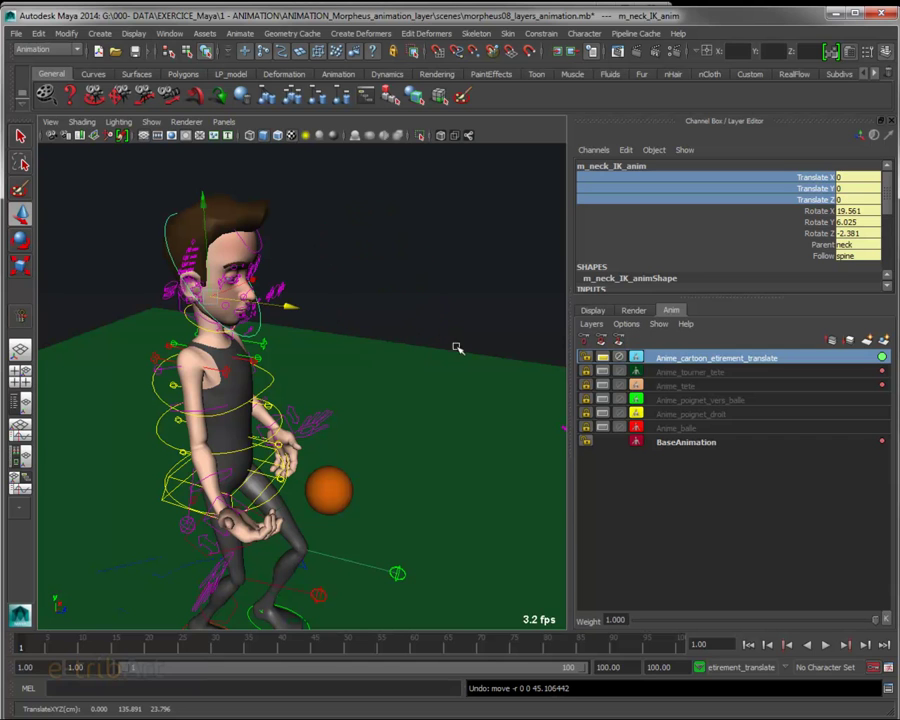
right_click(822, 180)
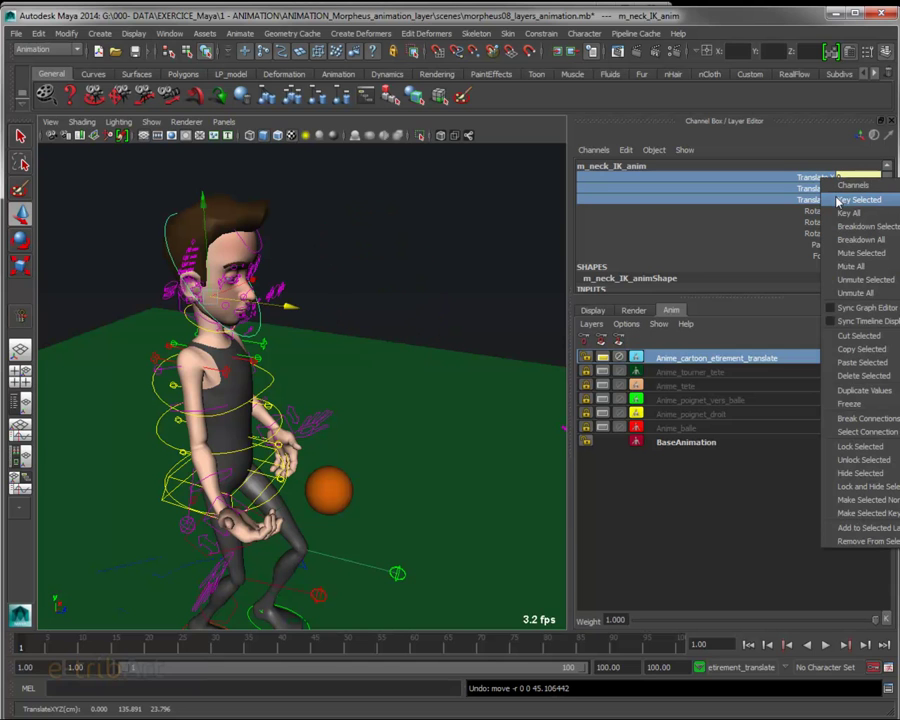
click(838, 201)
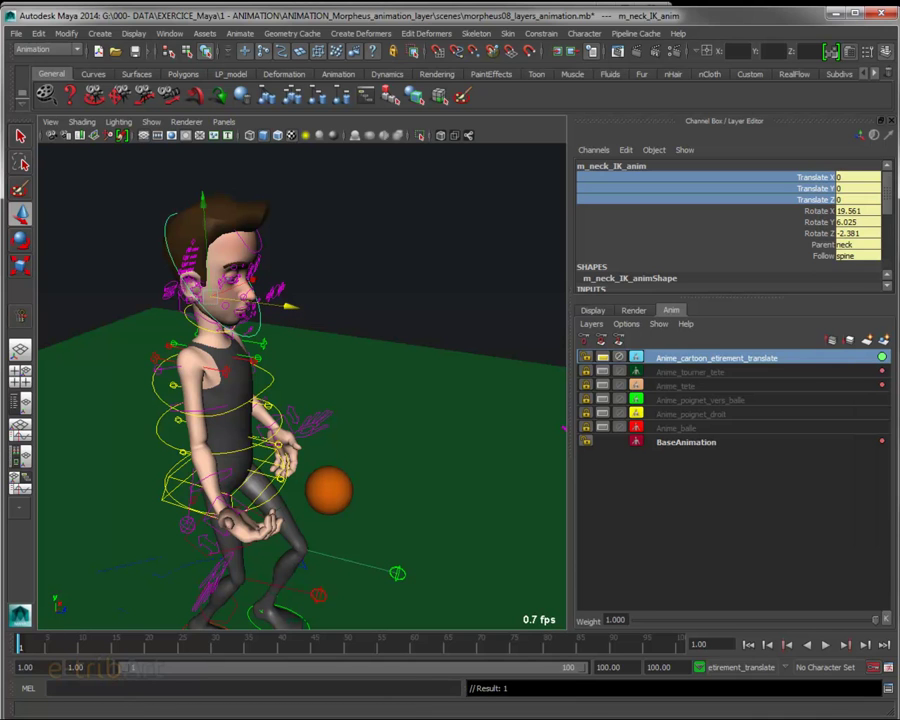
Step: At frame 15, move the neck far forward (Translate Z 56.278) and play the result
click(115, 650)
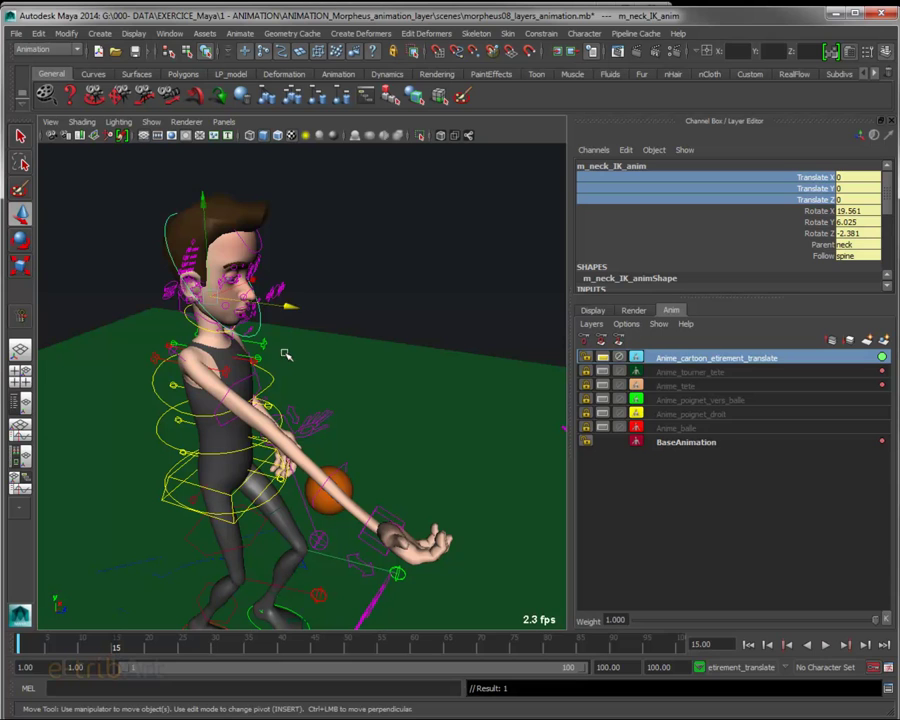
drag(290, 317, 508, 382)
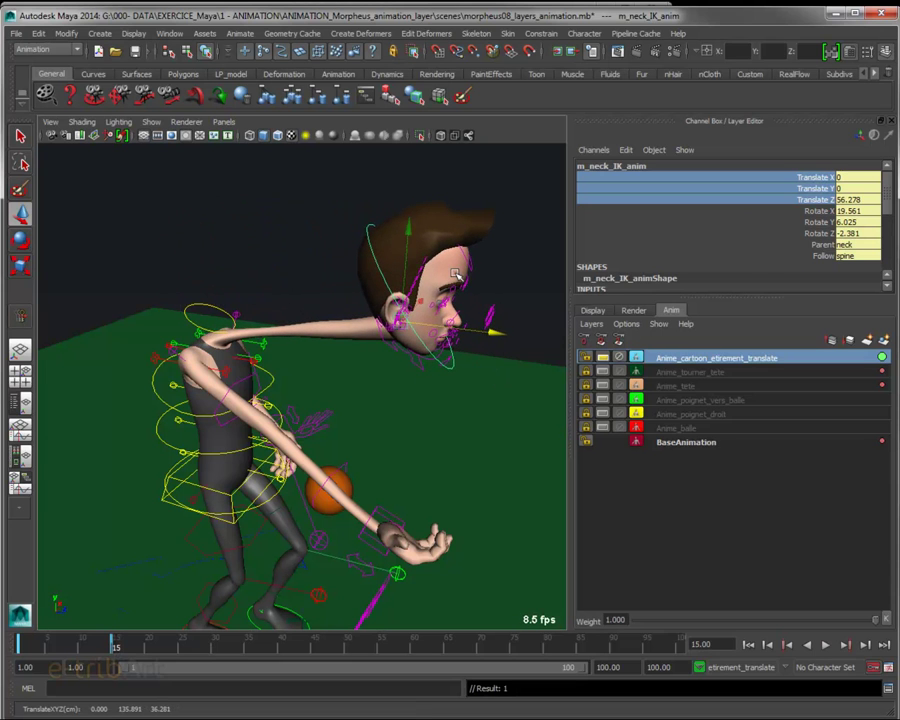
key(e)
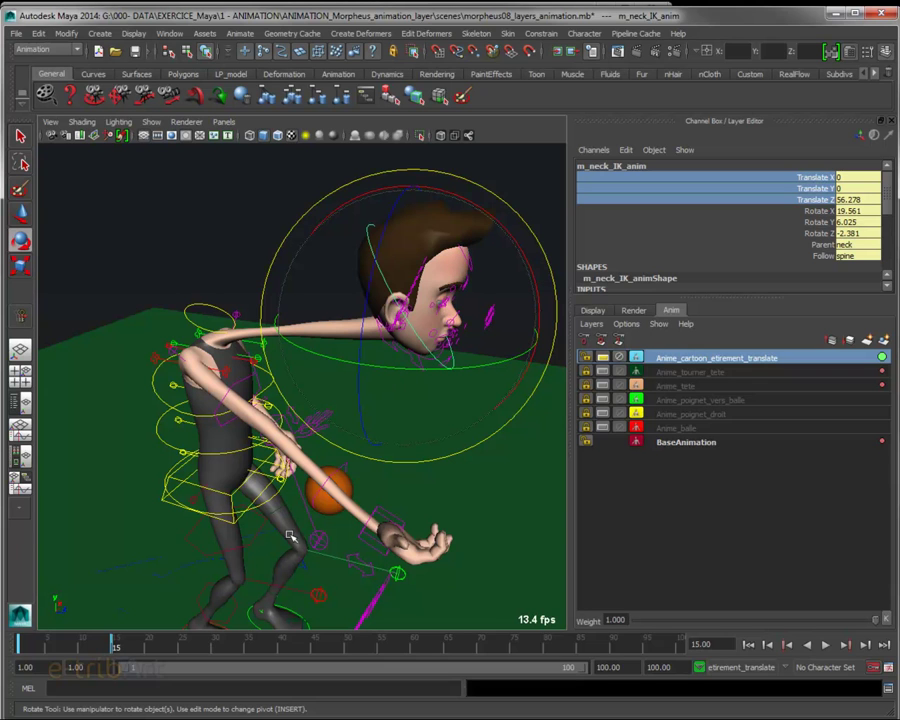
mouse_move(190, 332)
alt+mouse_down()
mouse_move(326, 451)
mouse_move(262, 432)
alt+mouse_up()
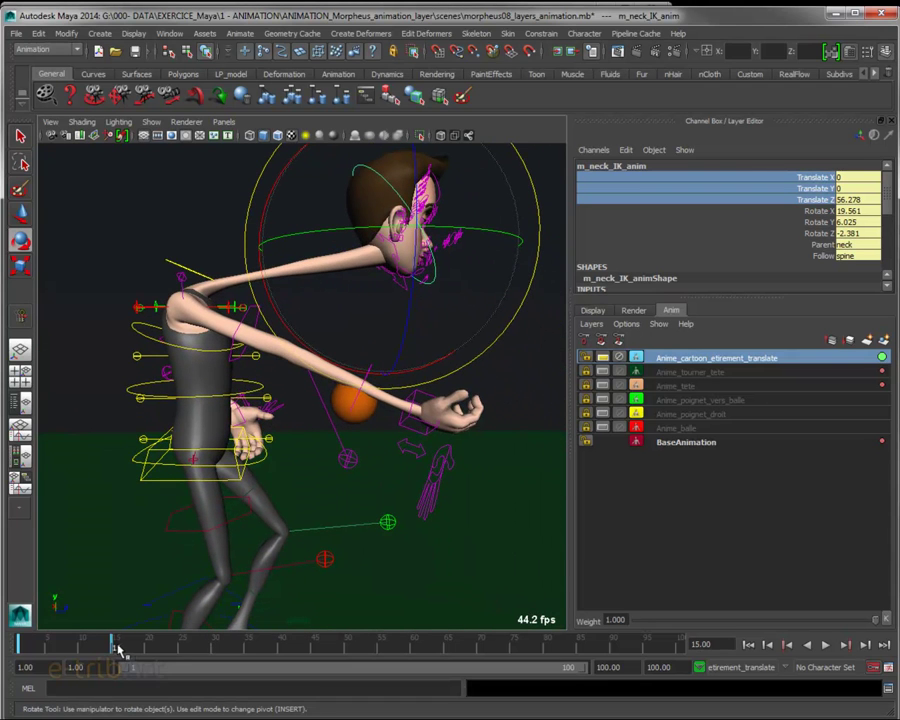
key(alt+v)
key(alt+v)
alt+drag(261, 609, 275, 575)
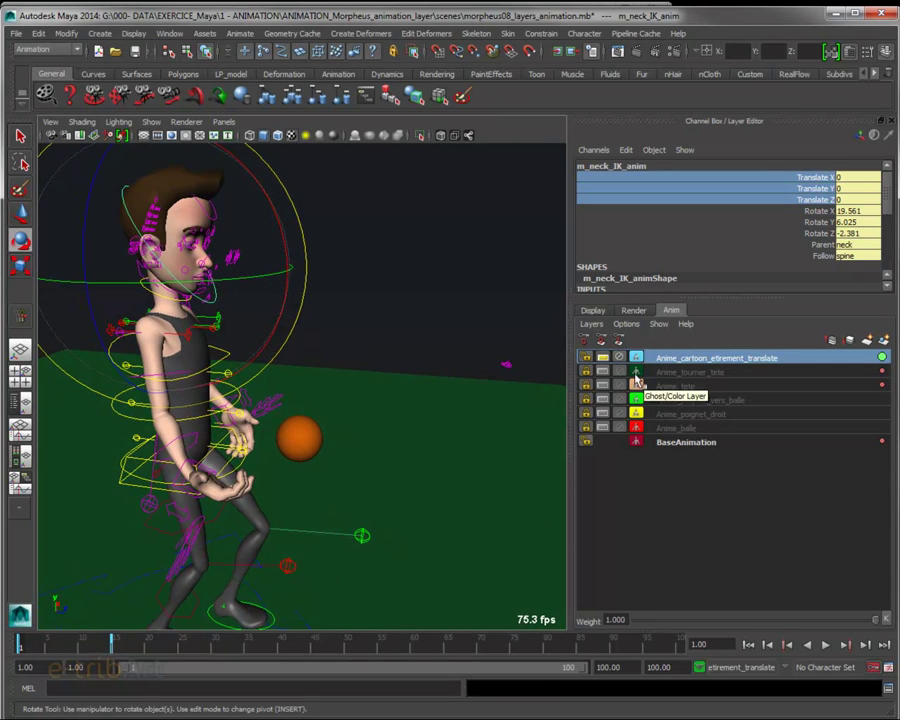
click(620, 357)
click(620, 357)
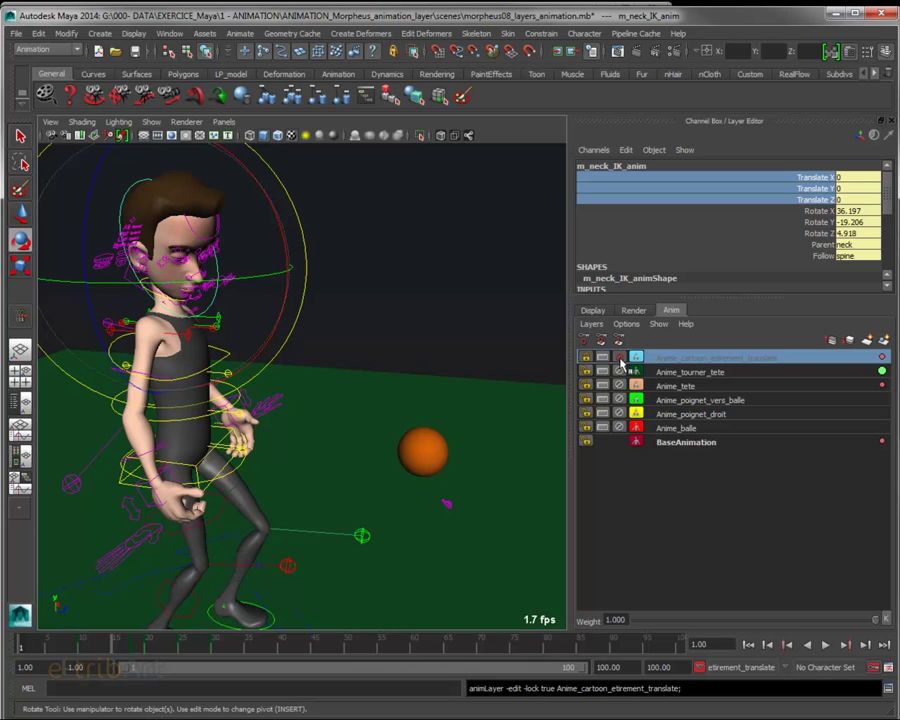
click(620, 357)
click(620, 357)
click(620, 357)
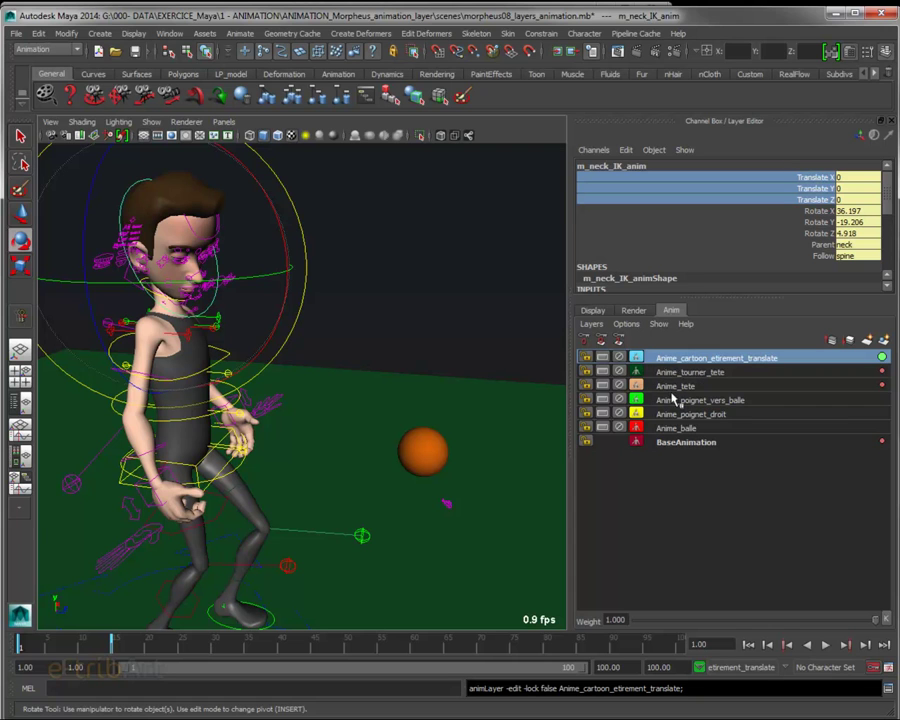
drag(772, 622, 627, 620)
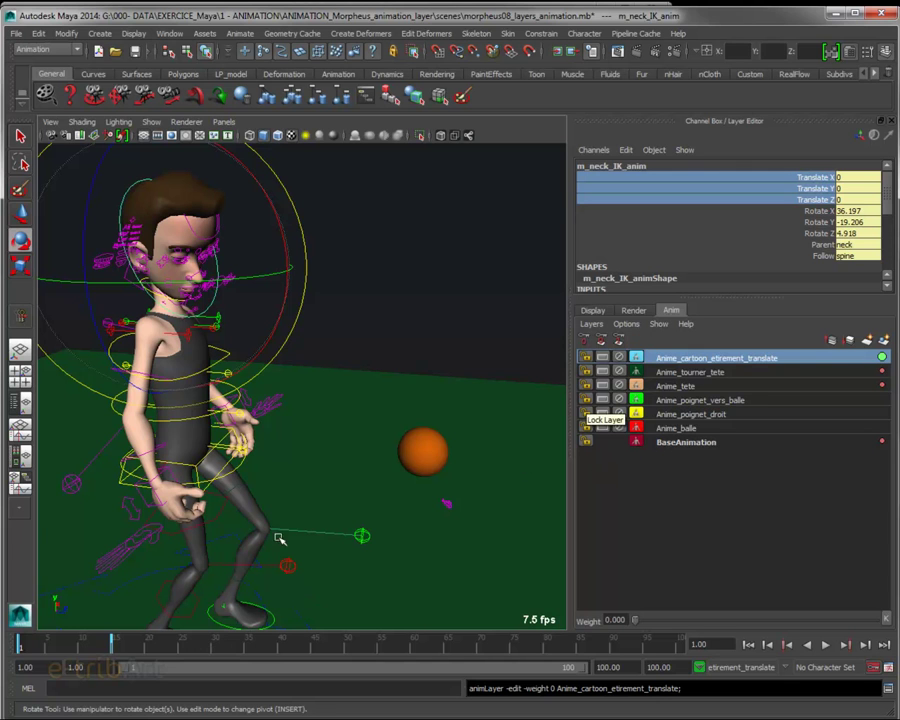
mouse_move(22, 646)
mouse_down()
mouse_move(295, 649)
mouse_move(284, 655)
mouse_up()
alt+drag(300, 520, 356, 539)
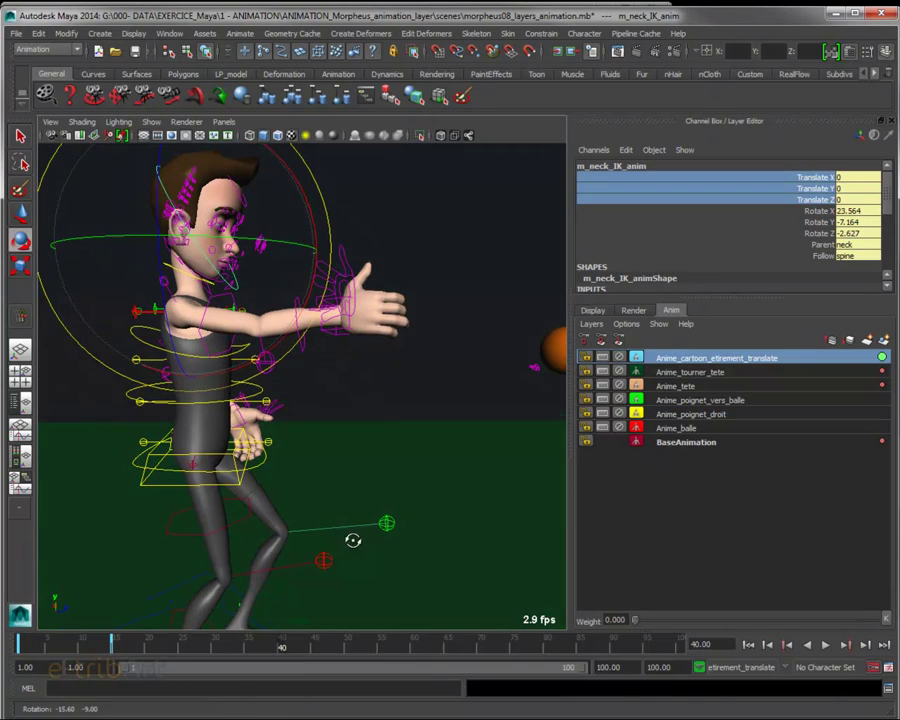
alt+right_drag(356, 539, 298, 558)
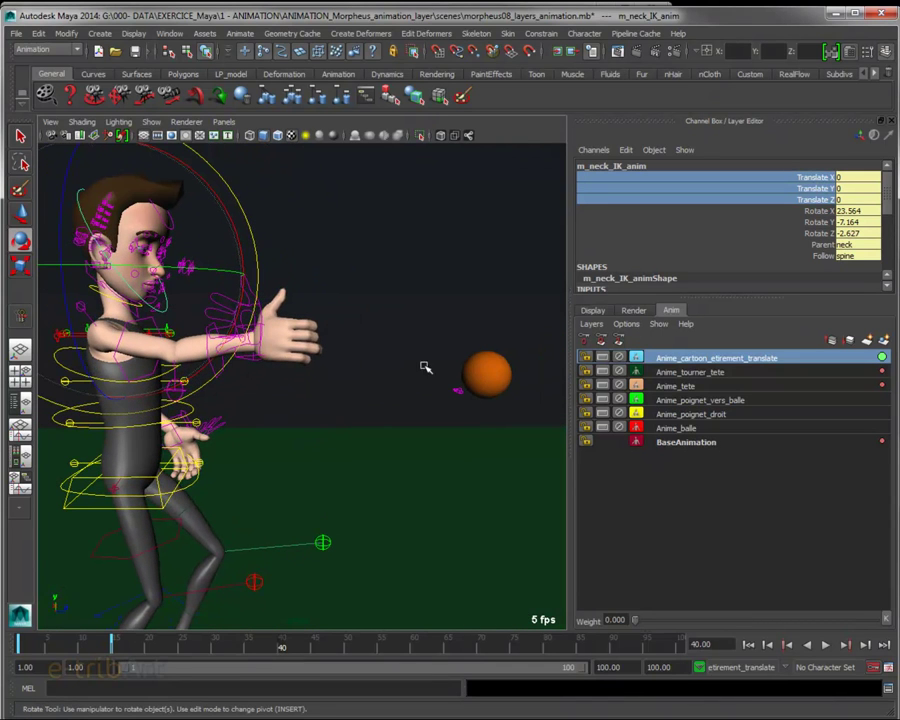
mouse_move(381, 437)
alt+mouse_down()
mouse_move(358, 450)
mouse_move(386, 460)
mouse_move(370, 460)
mouse_move(380, 452)
alt+mouse_up()
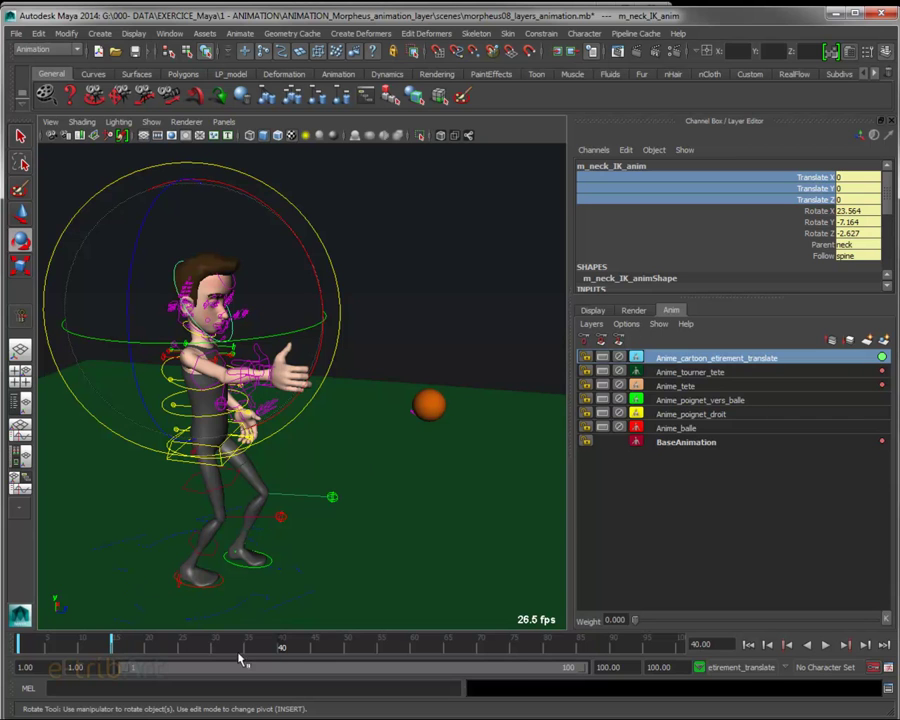
key(alt+v)
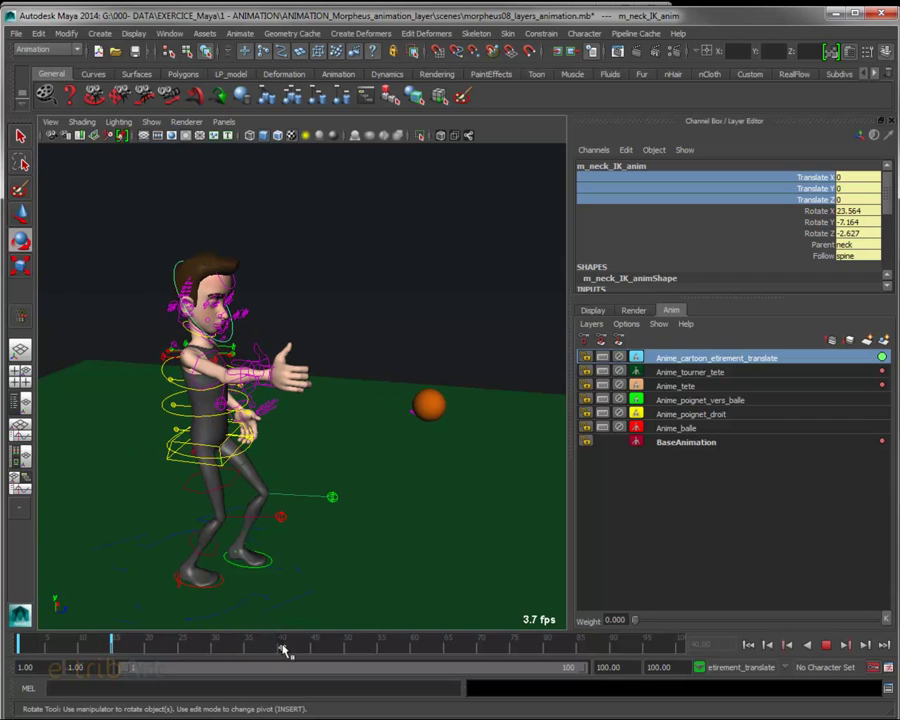
key(alt+v)
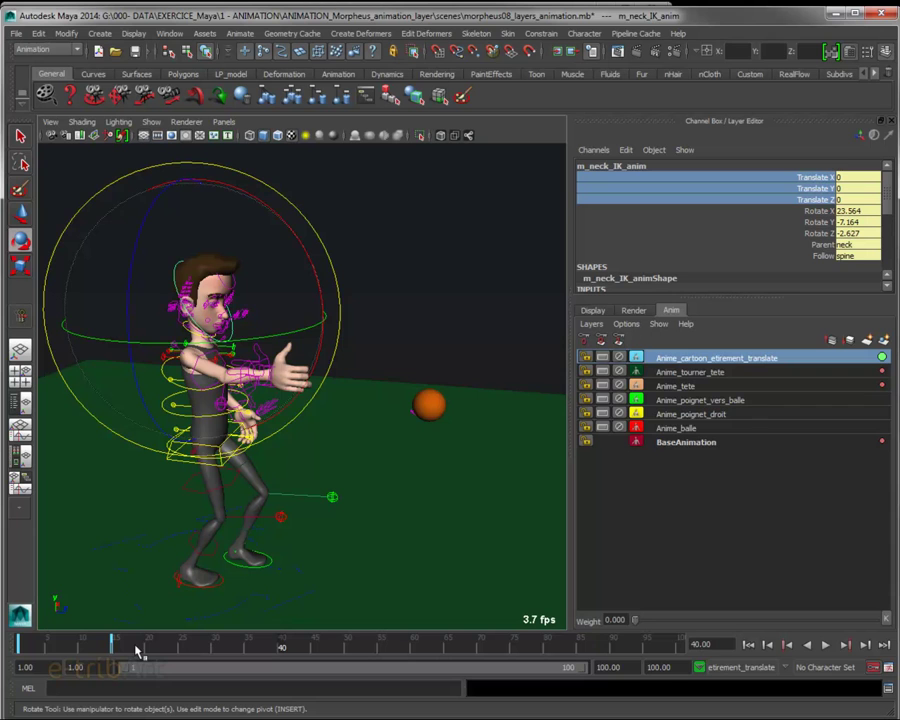
key(alt+v)
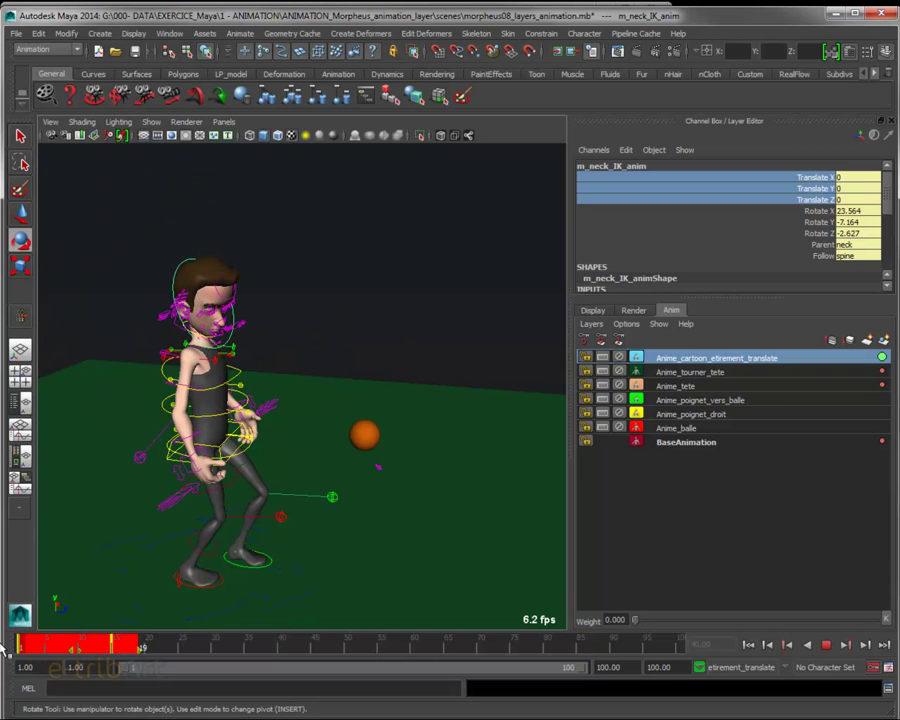
Step: Stop at frame 1 and select all objects in the cartoon stretch layer
click(19, 645)
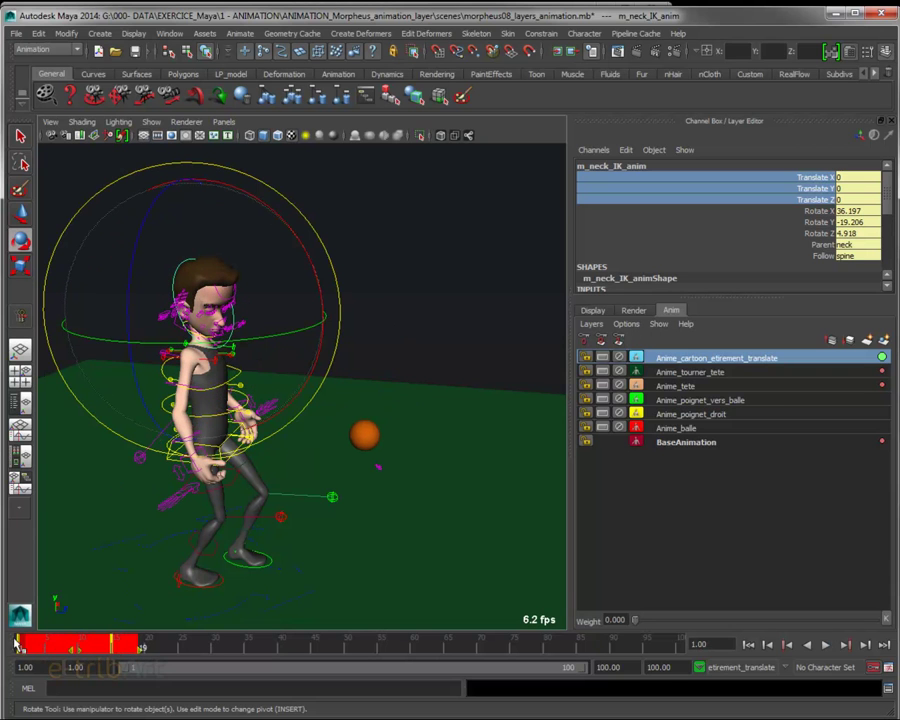
right_click(688, 360)
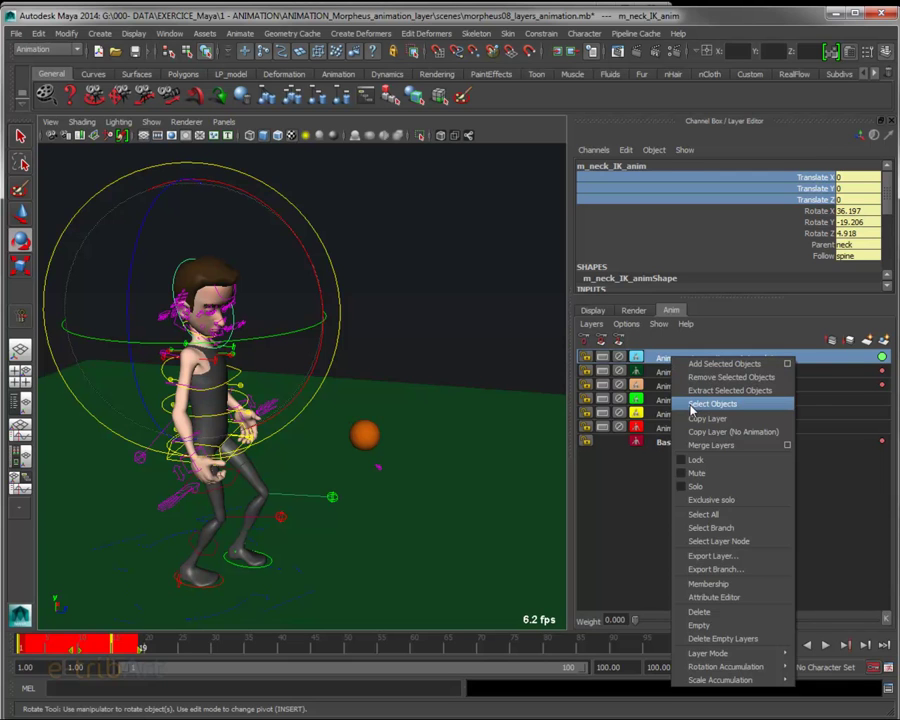
click(691, 405)
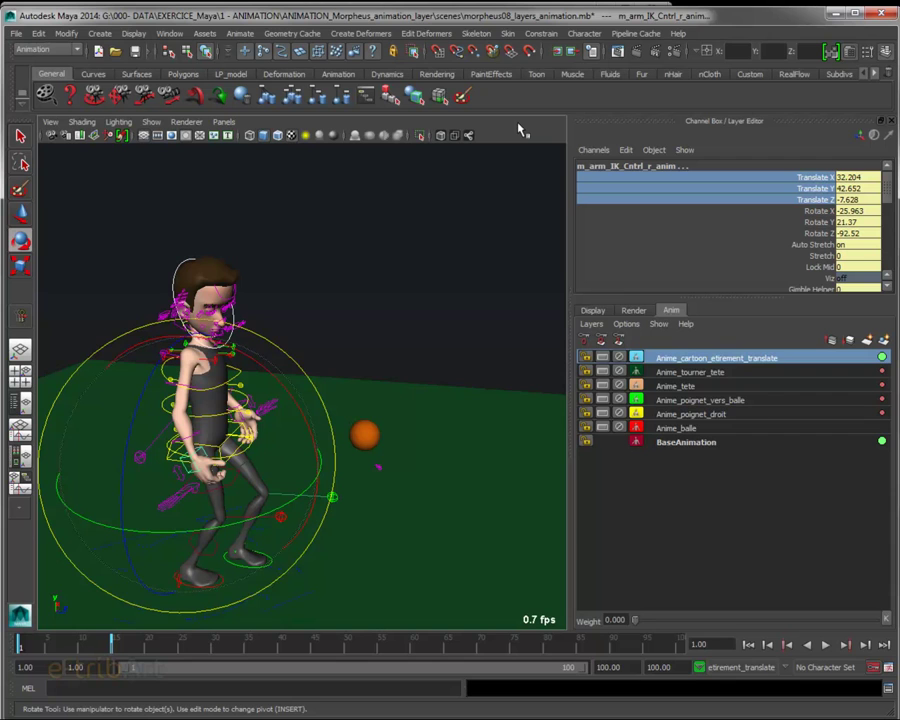
key(w)
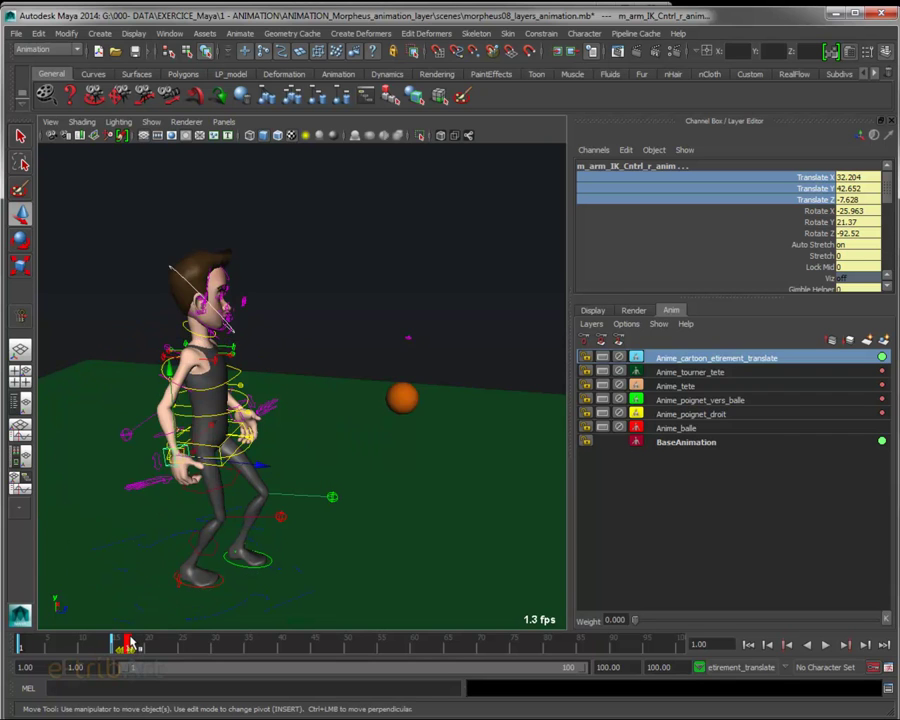
Step: Shift the frame 1–18 keys later to about frames 36–53 and check the pose at frame 44
shift+drag(133, 643, 20, 645)
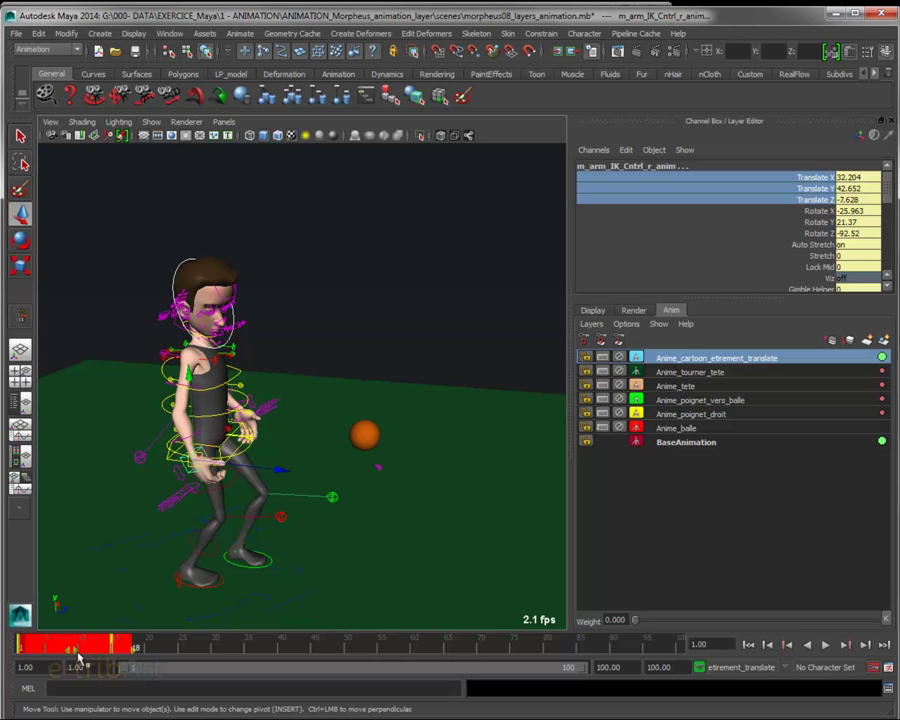
drag(77, 655, 309, 678)
click(318, 632)
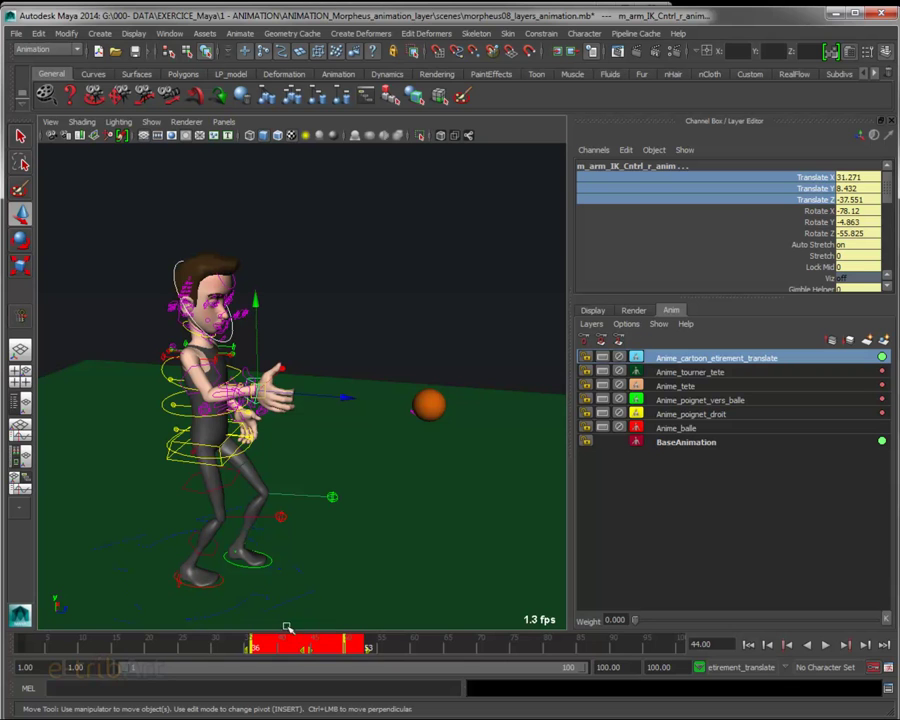
alt+drag(290, 443, 315, 436)
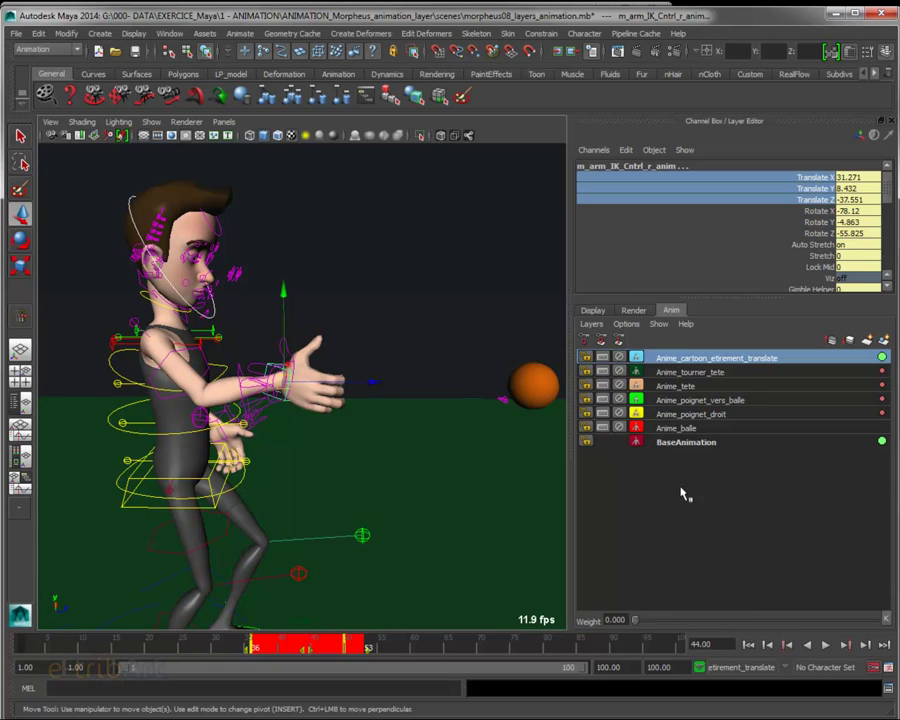
Step: Try several cartoon stretch layer weights during playback, leaving the weight at 1.000 at frame 50
click(198, 647)
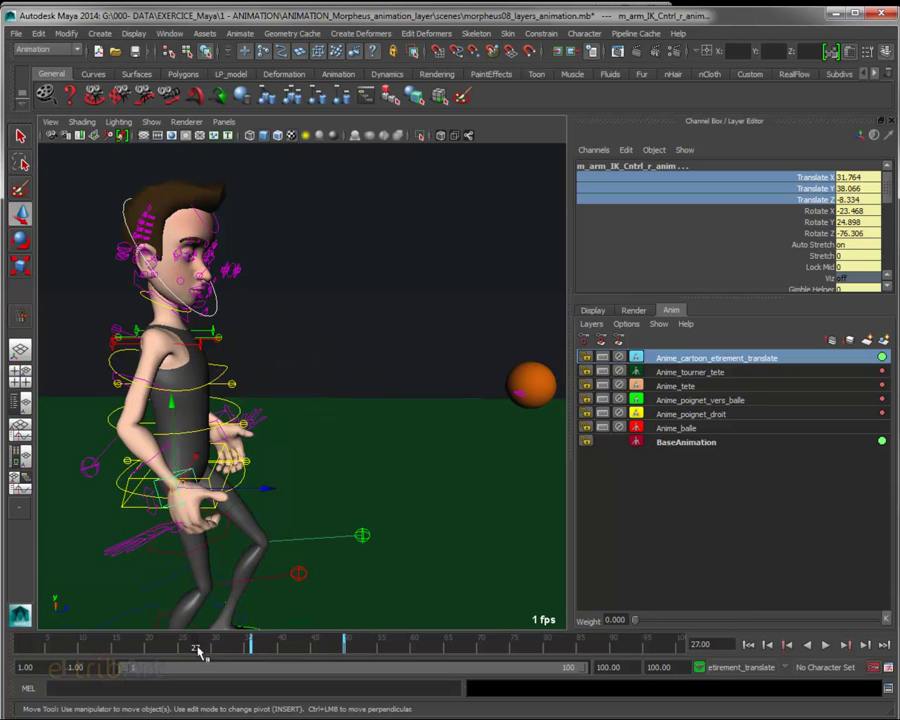
drag(168, 648, 255, 648)
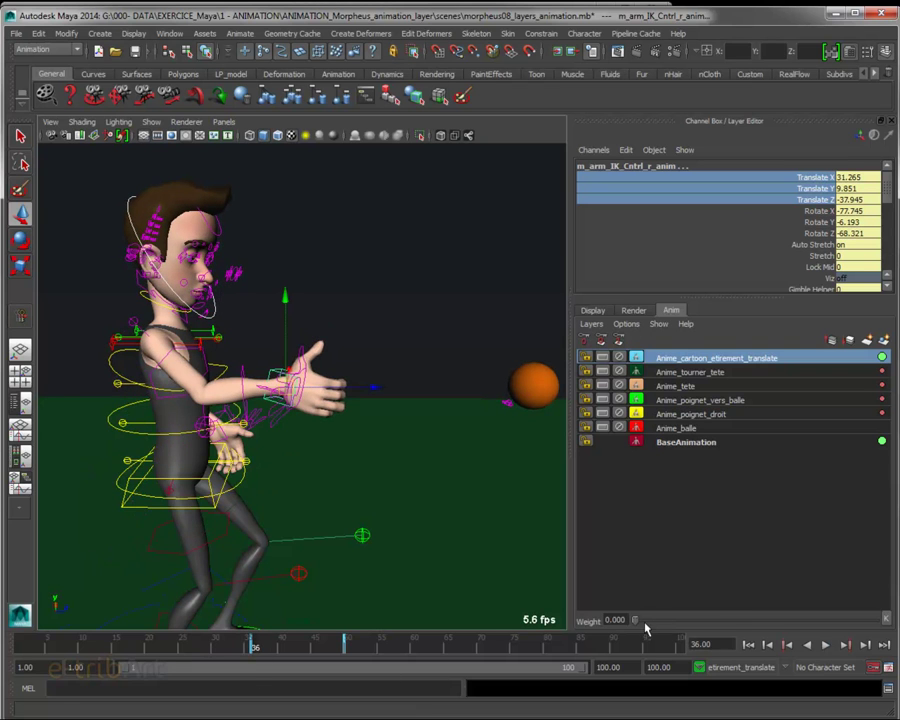
mouse_move(635, 621)
mouse_down()
mouse_move(800, 628)
mouse_move(619, 630)
mouse_up()
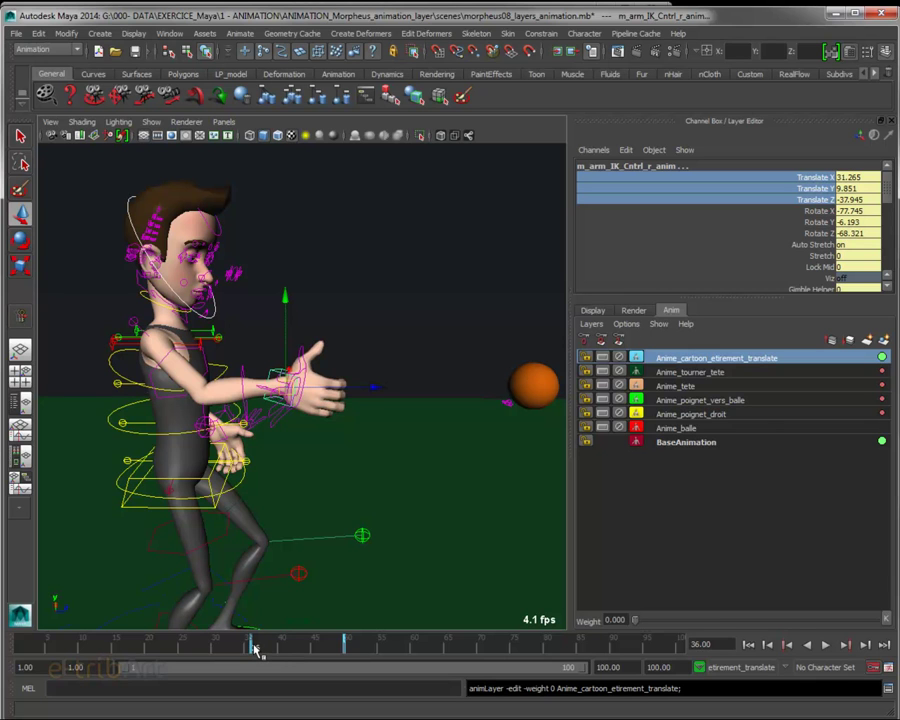
key(alt+v)
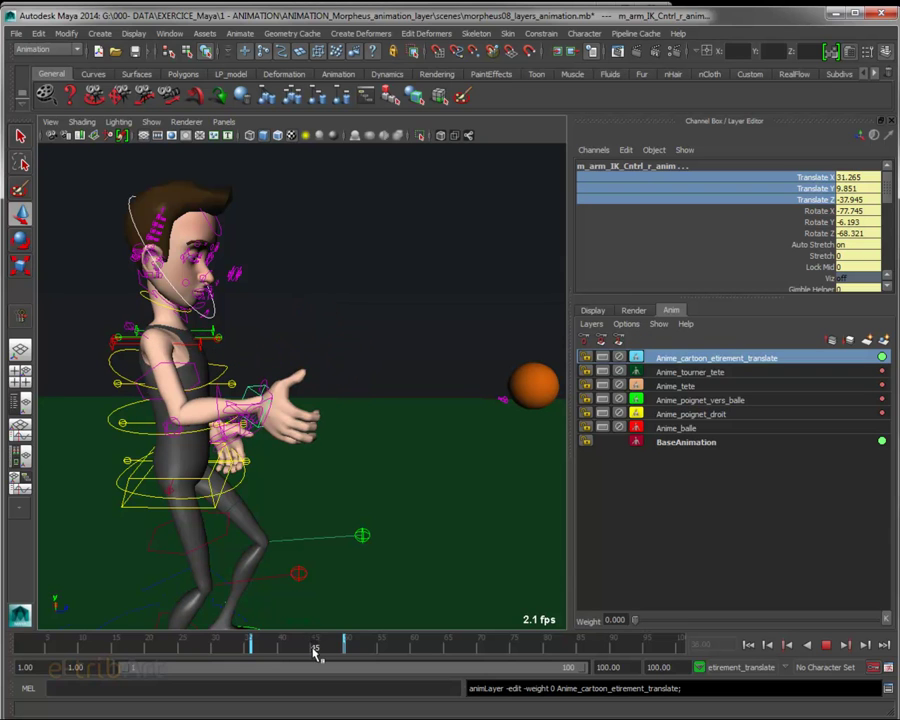
key(Escape)
mouse_move(638, 624)
mouse_down()
mouse_move(805, 627)
mouse_move(888, 642)
mouse_move(596, 632)
mouse_move(836, 617)
mouse_move(888, 641)
mouse_up()
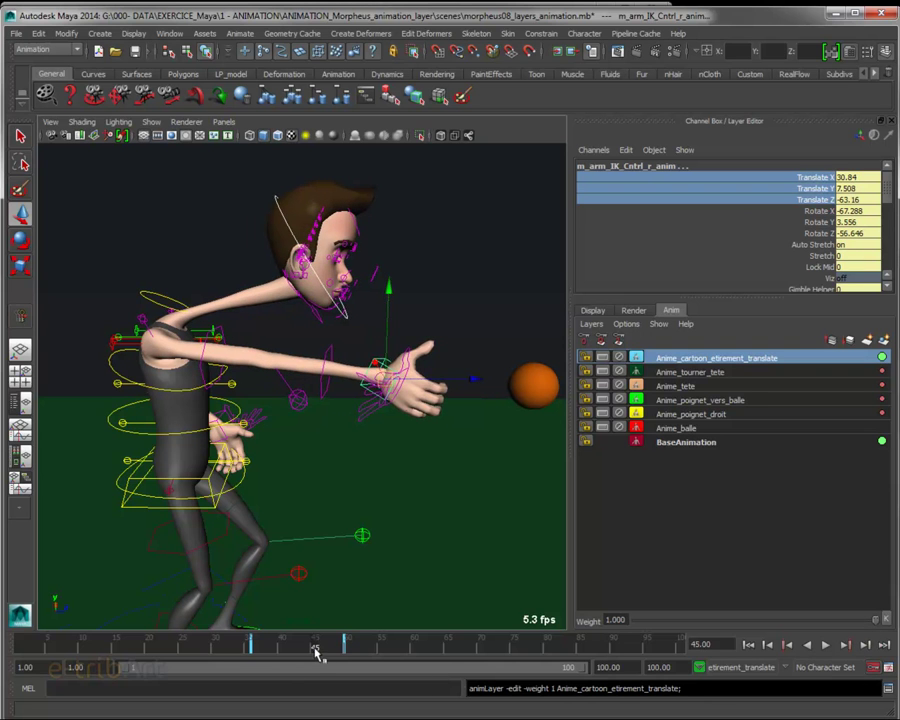
key(alt+v)
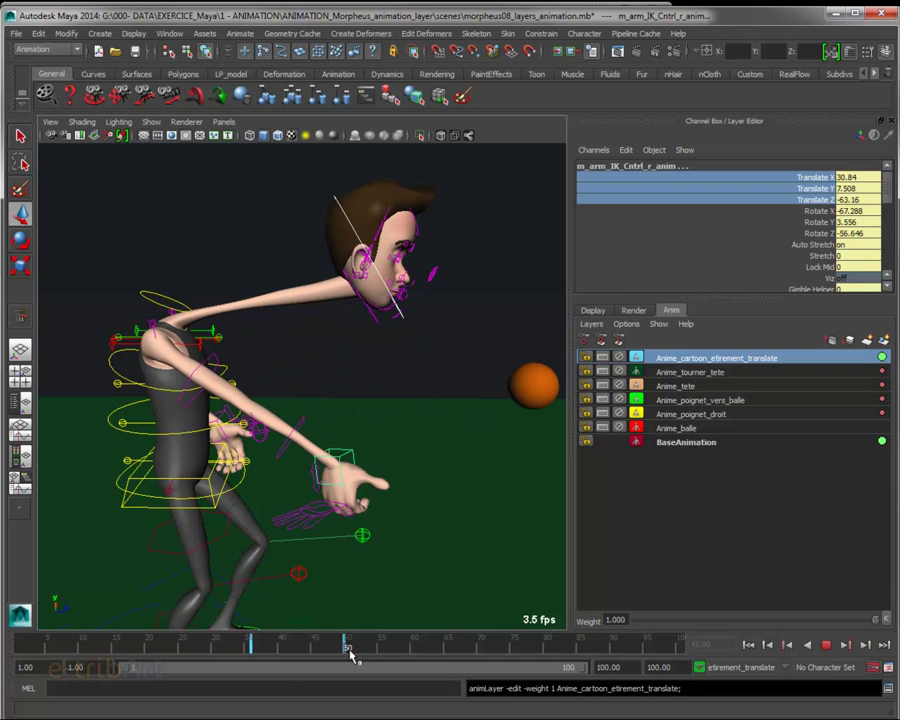
mouse_move(408, 450)
alt+mouse_down()
mouse_move(432, 441)
mouse_move(424, 452)
alt+mouse_up()
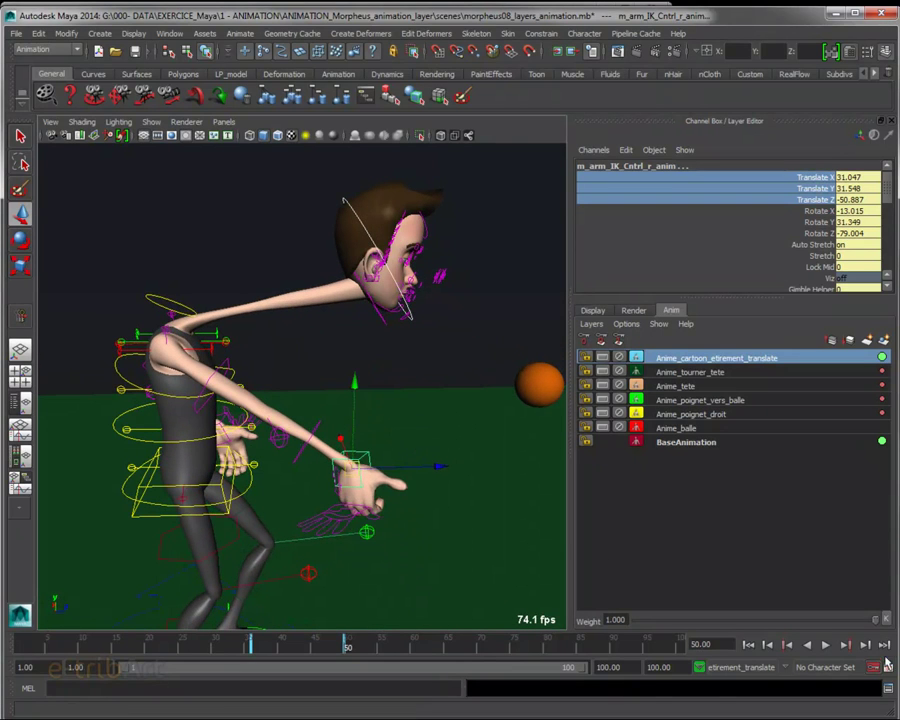
mouse_move(877, 622)
mouse_down()
mouse_move(727, 637)
mouse_move(846, 688)
mouse_move(878, 690)
mouse_up()
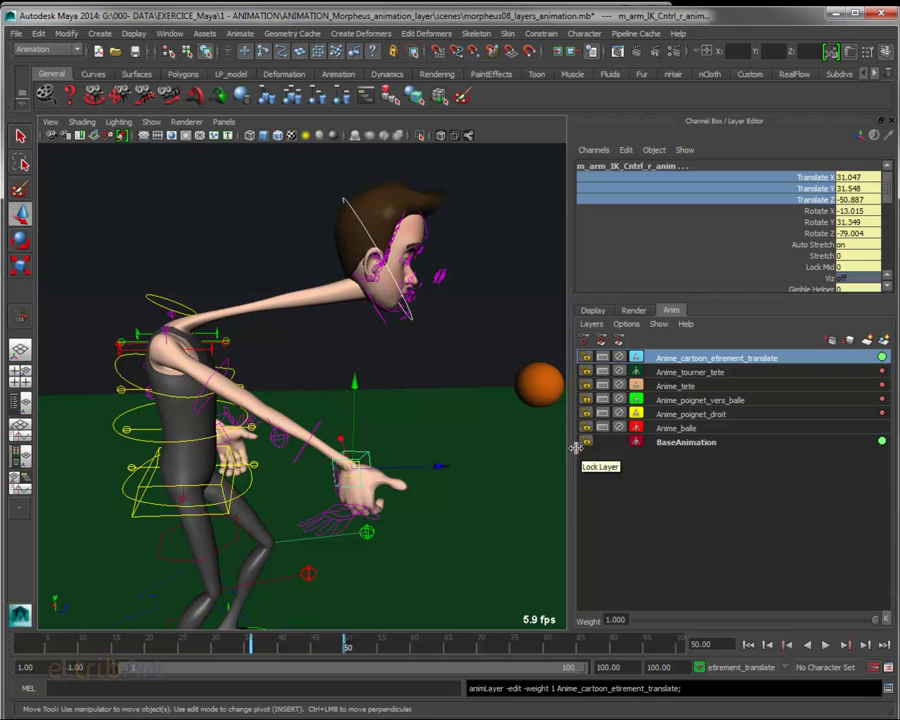
Step: Toggle solo and mute on Anime_poignet_droit and scrub to check the wrist motion near frame 50
click(630, 416)
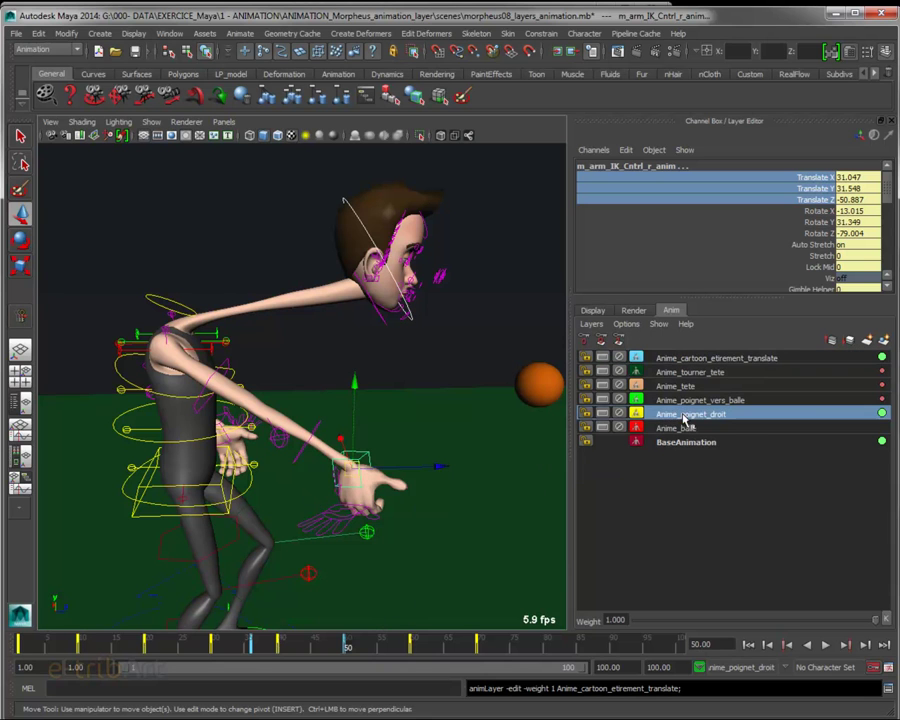
click(601, 416)
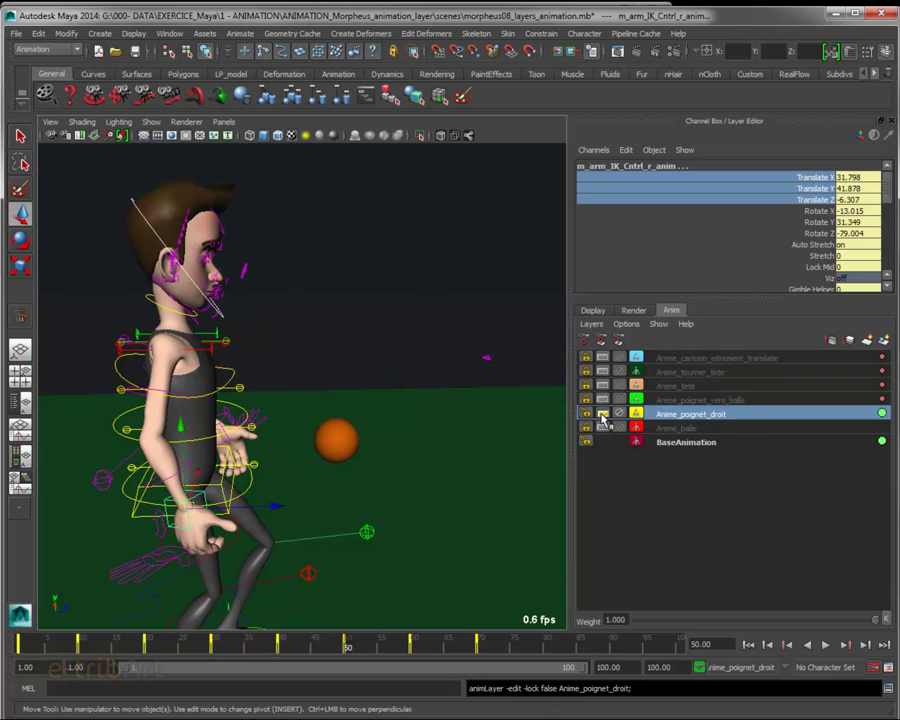
click(603, 416)
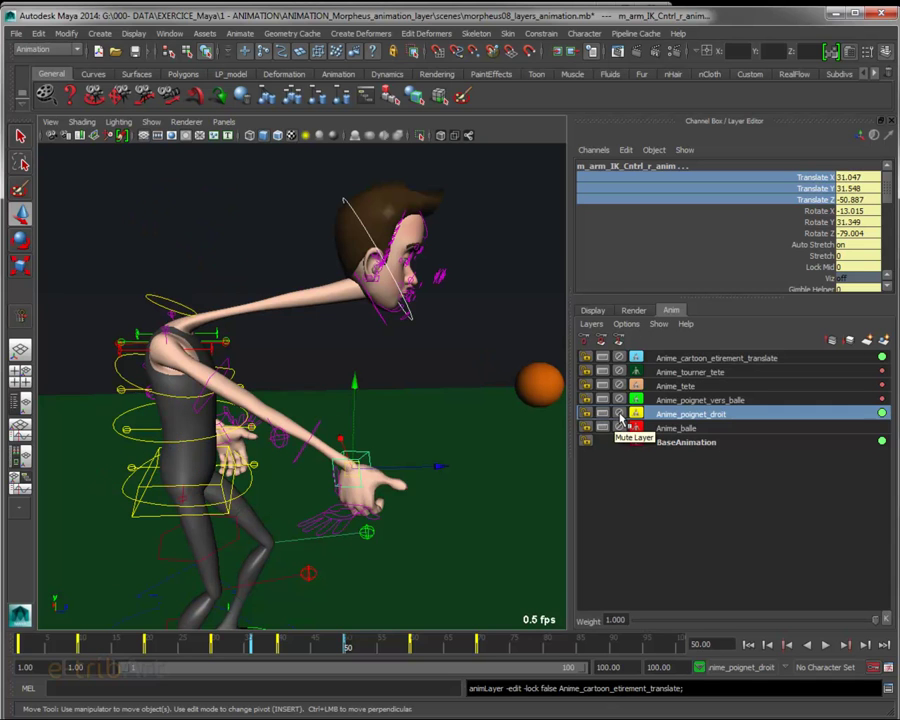
click(619, 414)
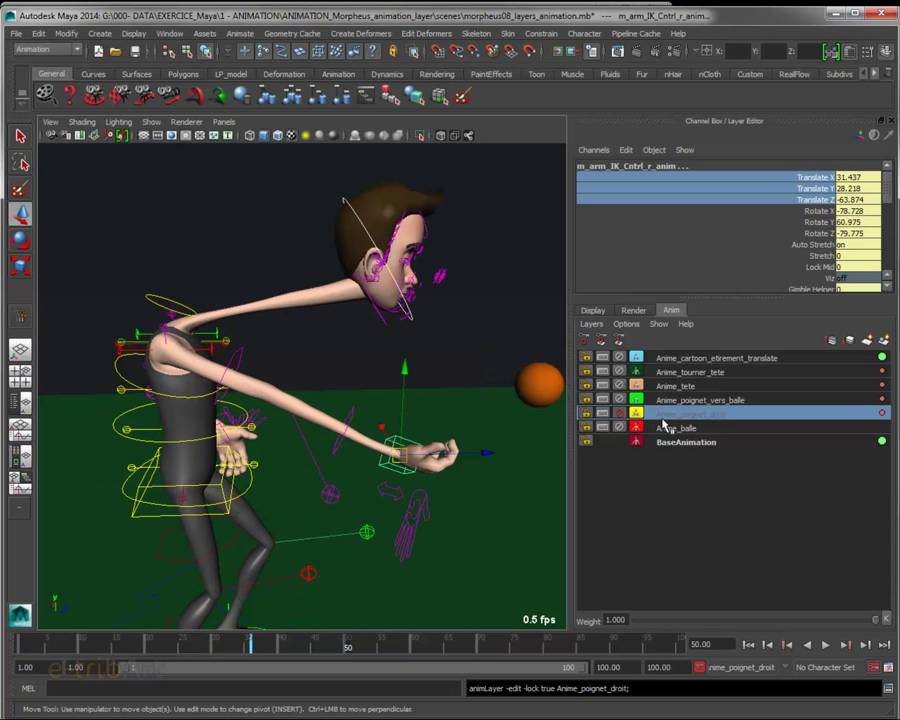
click(604, 415)
click(604, 415)
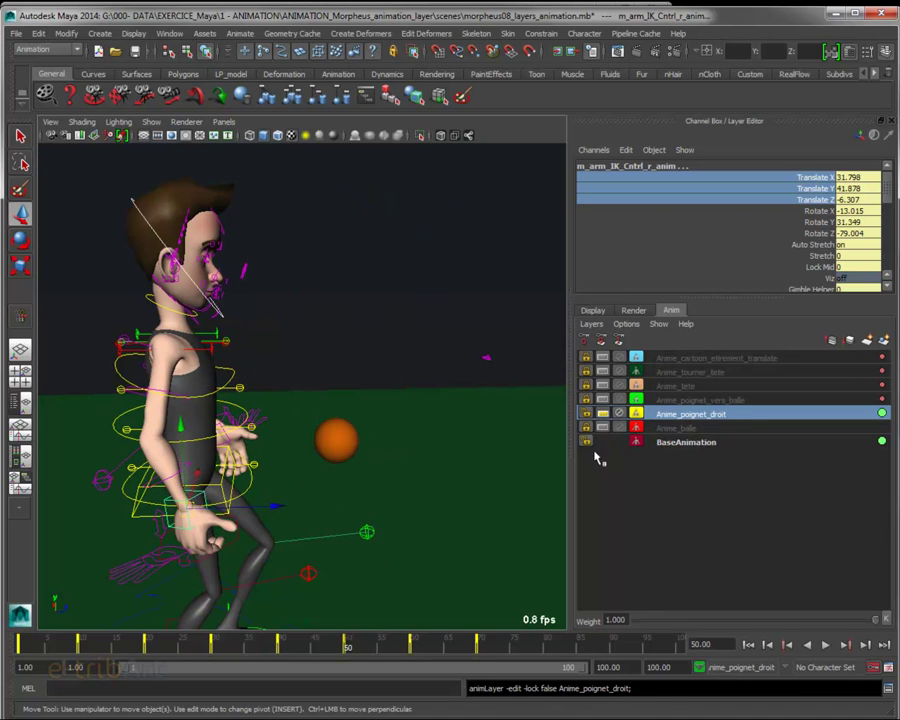
mouse_move(347, 648)
mouse_down()
mouse_move(487, 651)
mouse_move(348, 645)
mouse_move(420, 655)
mouse_move(362, 650)
mouse_move(474, 647)
mouse_move(412, 651)
mouse_up()
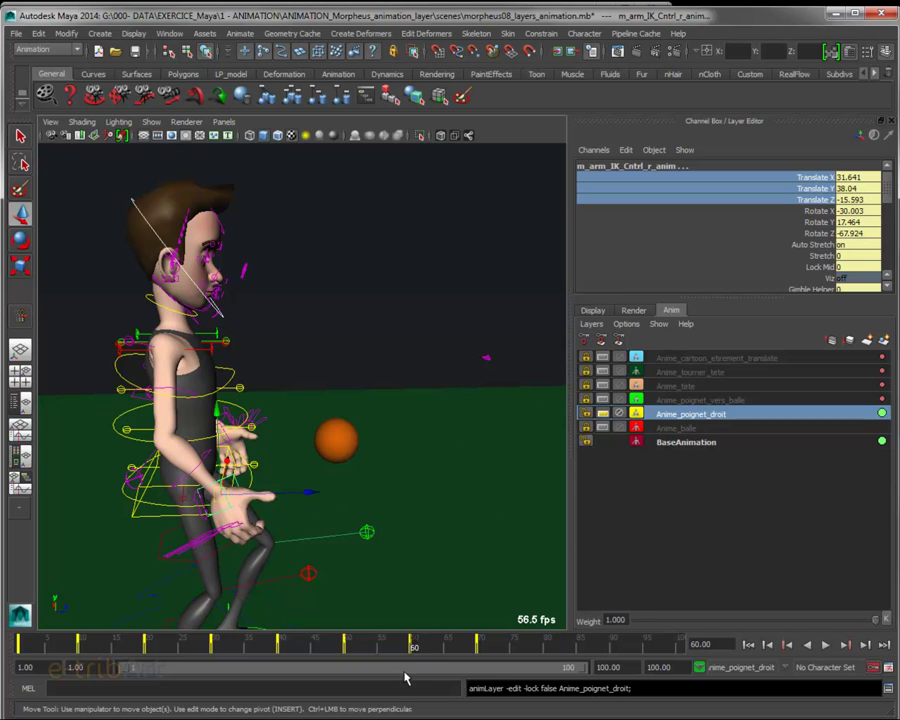
drag(418, 654, 312, 652)
key(alt+v)
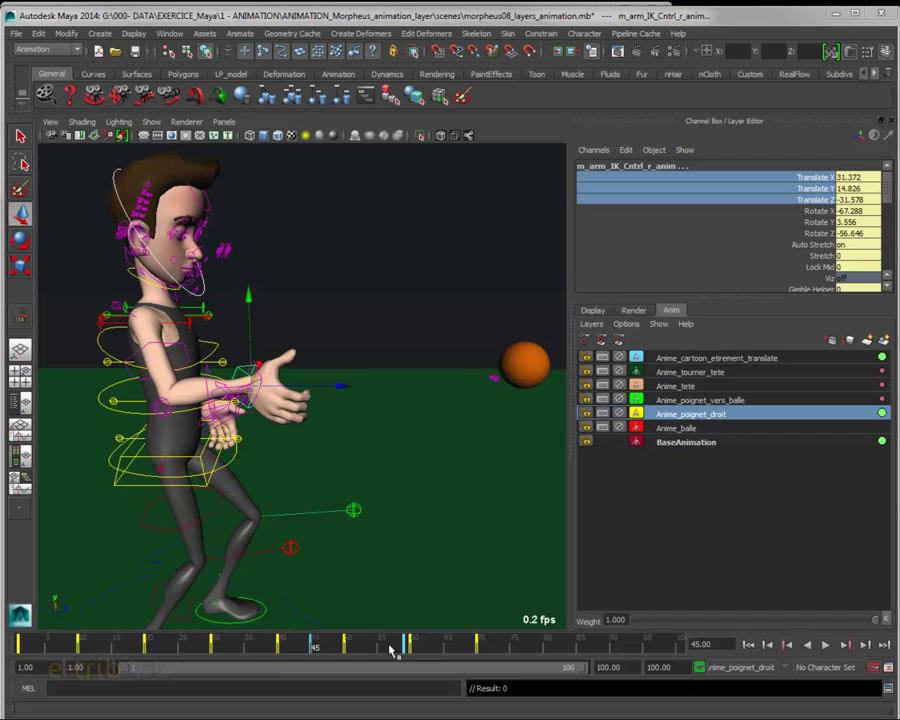
Step: Delete the Anime_poignet_droit keys from frames 45 to 72, then replay the animation
click(605, 414)
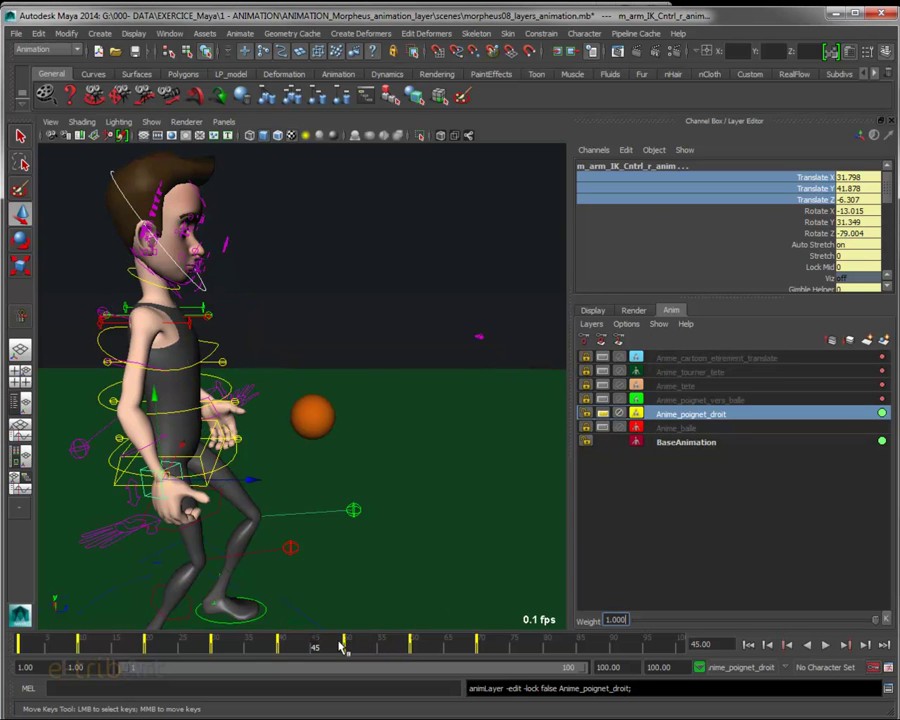
shift+drag(340, 647, 498, 647)
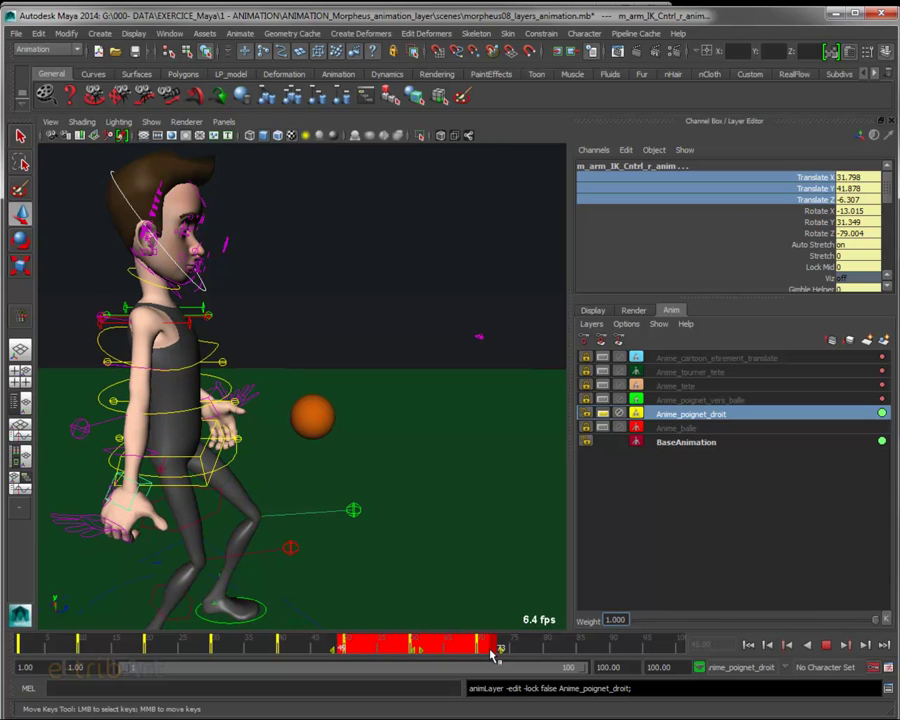
right_click(437, 645)
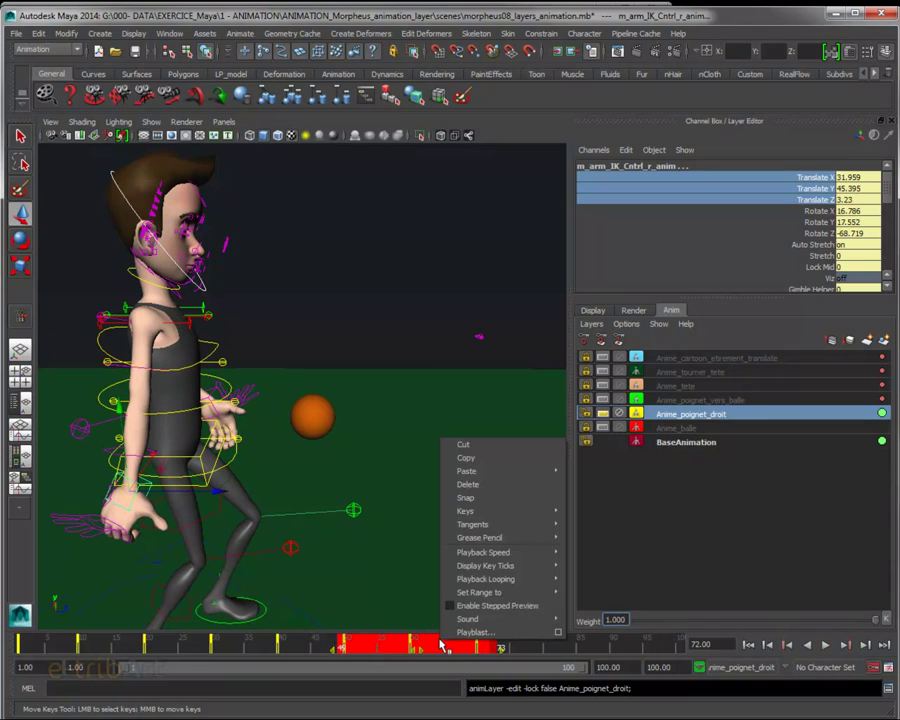
click(481, 484)
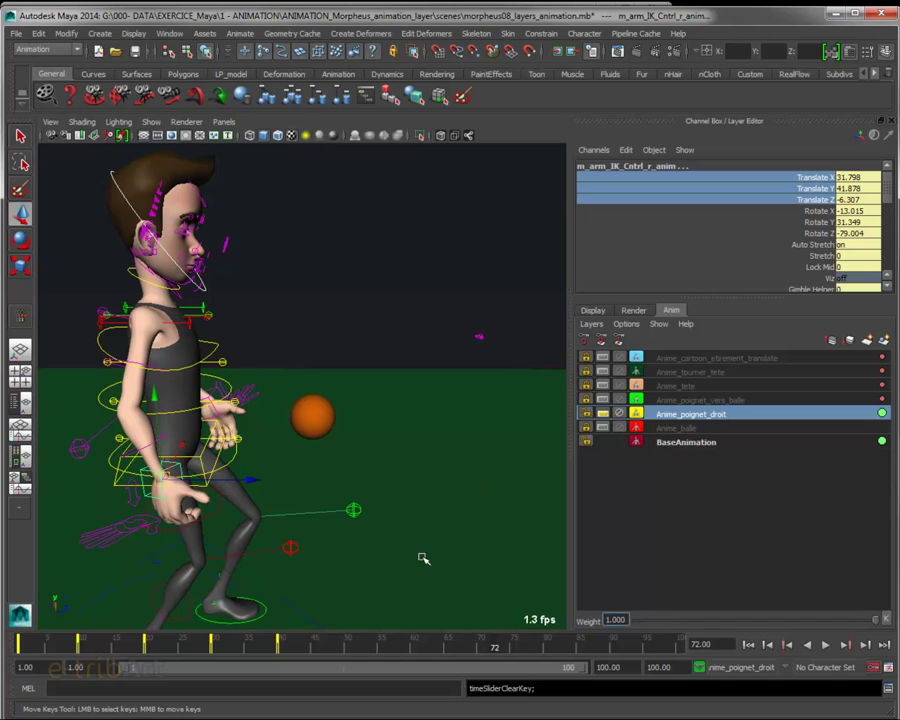
key(alt+v)
Step: Replay the animation, then solo and unsolo the Anime_poignet_vers_balle layer
click(580, 465)
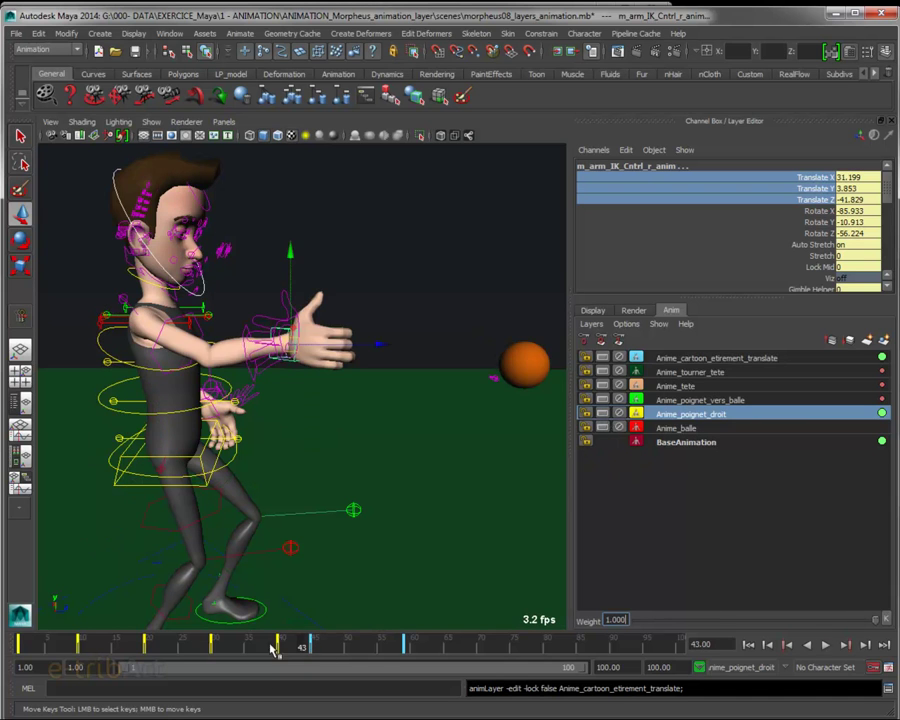
click(42, 645)
key(alt+v)
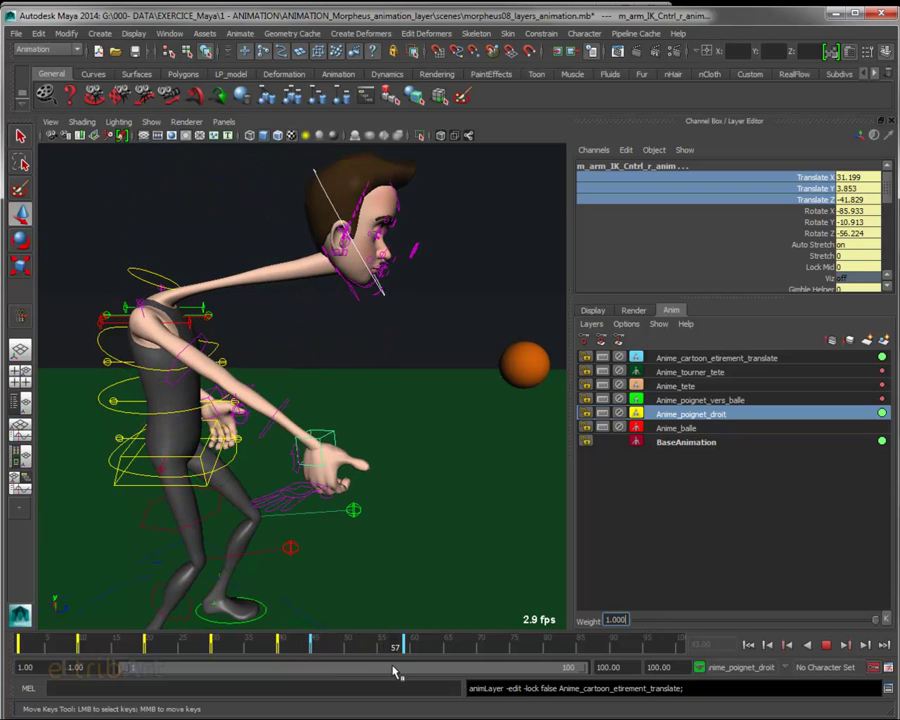
drag(370, 673, 282, 667)
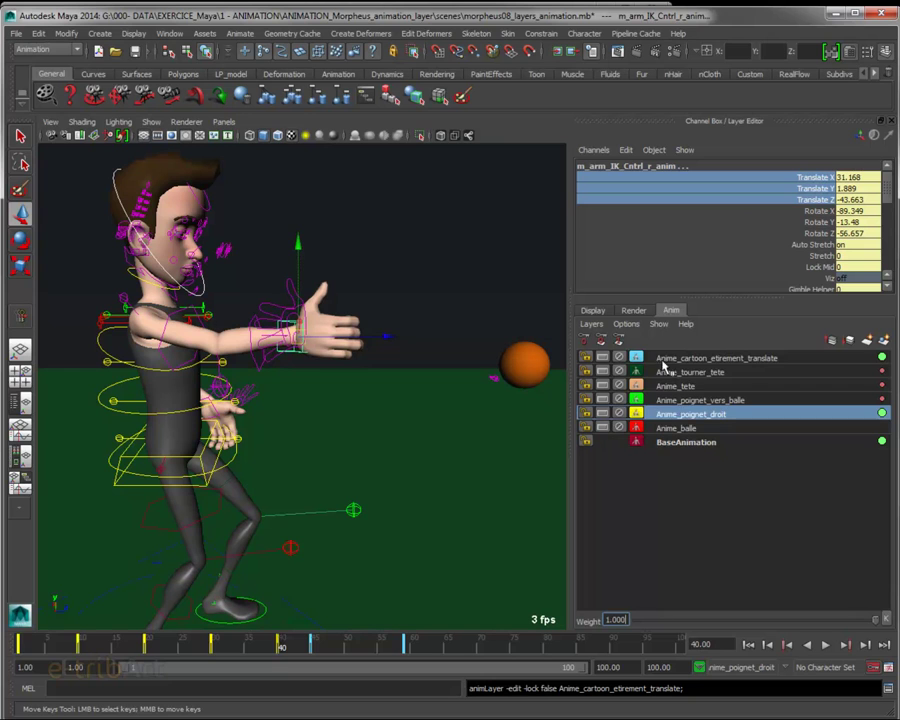
click(668, 372)
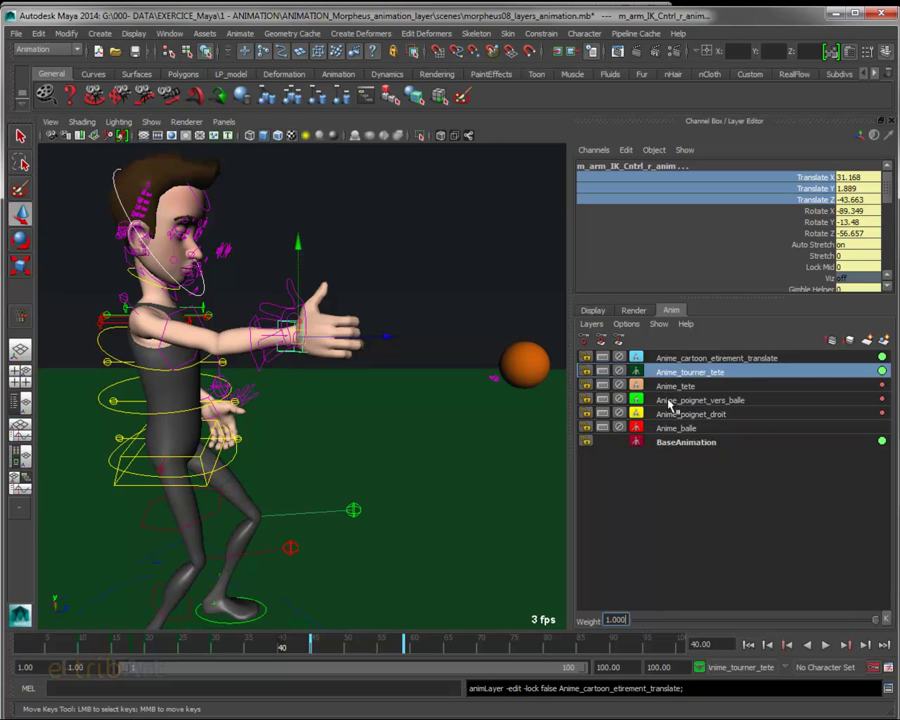
click(662, 399)
click(603, 400)
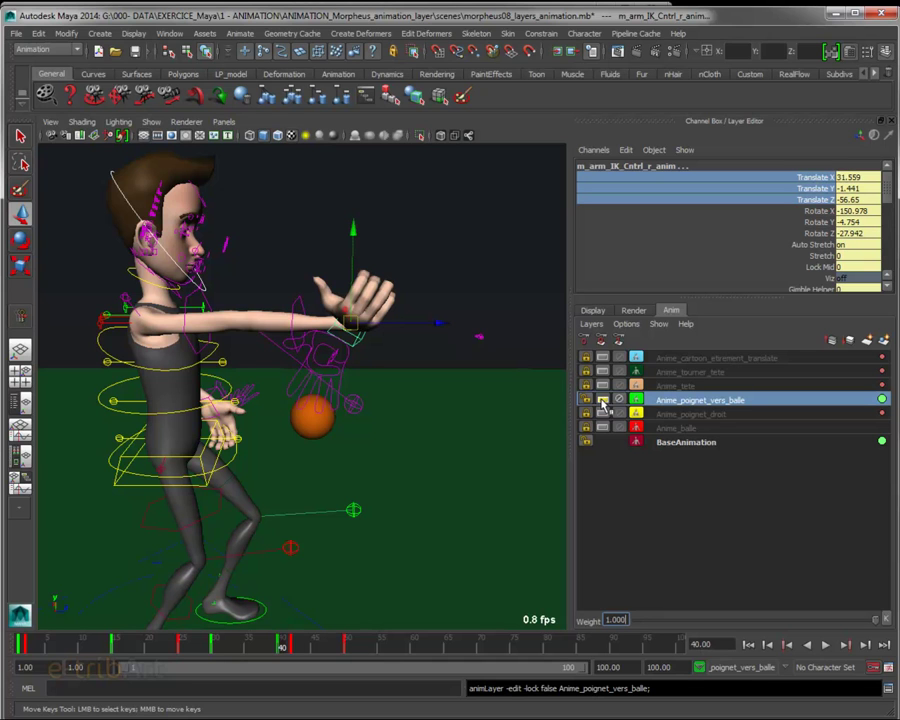
click(603, 400)
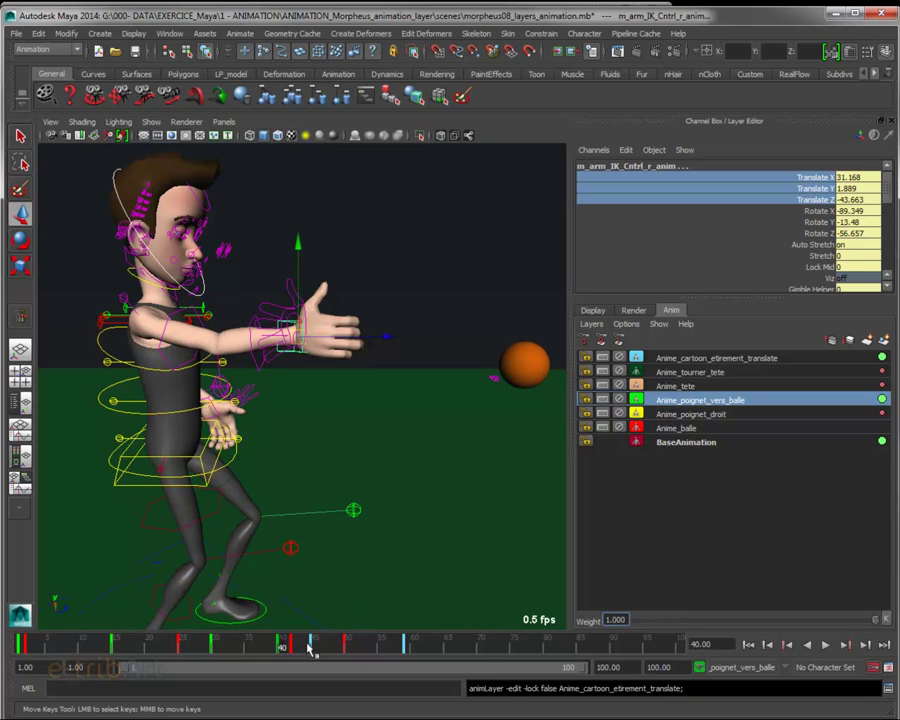
Step: Solo and unsolo Anime_cartoon_etirement_translate, then select the objects in that layer
click(690, 358)
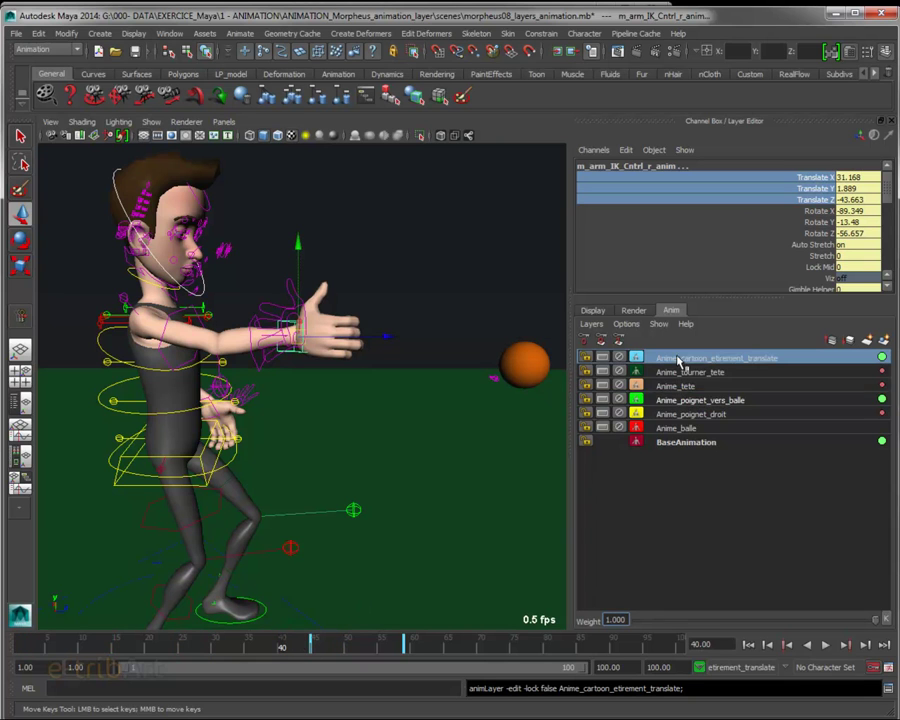
click(603, 358)
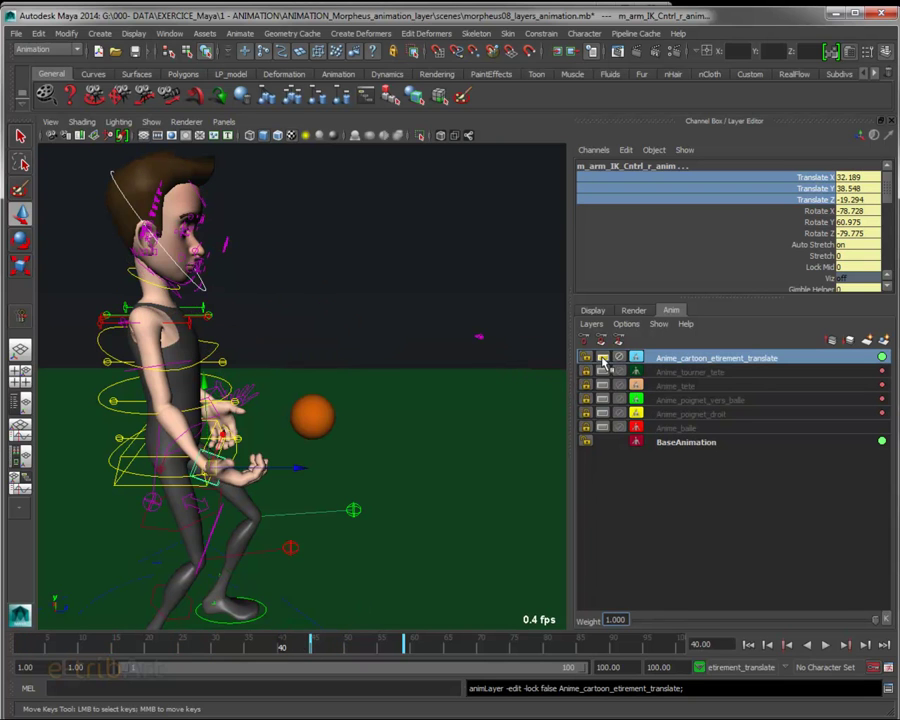
click(603, 358)
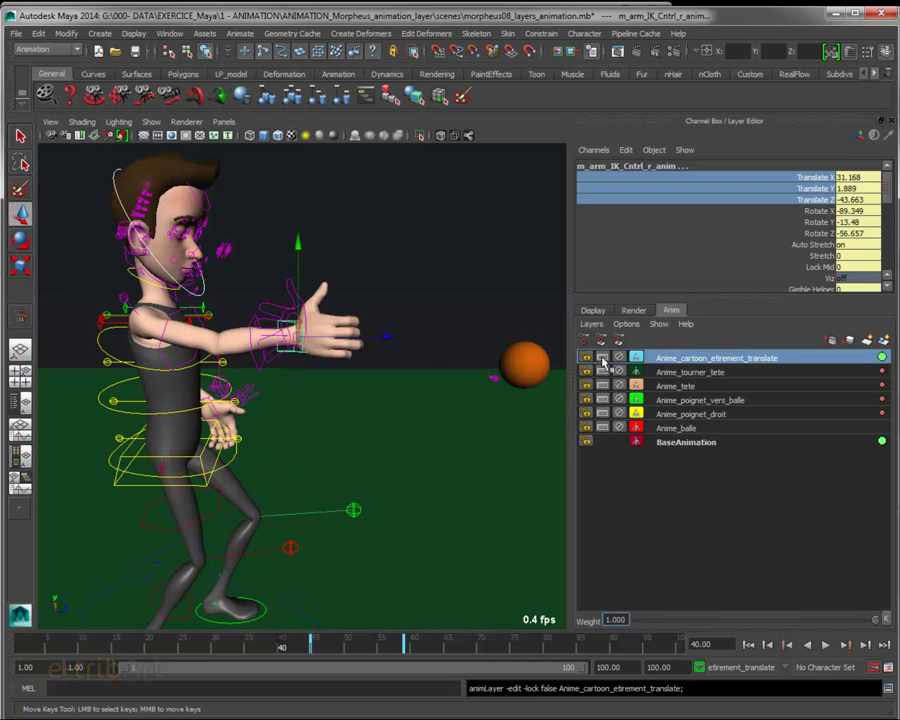
right_click(712, 359)
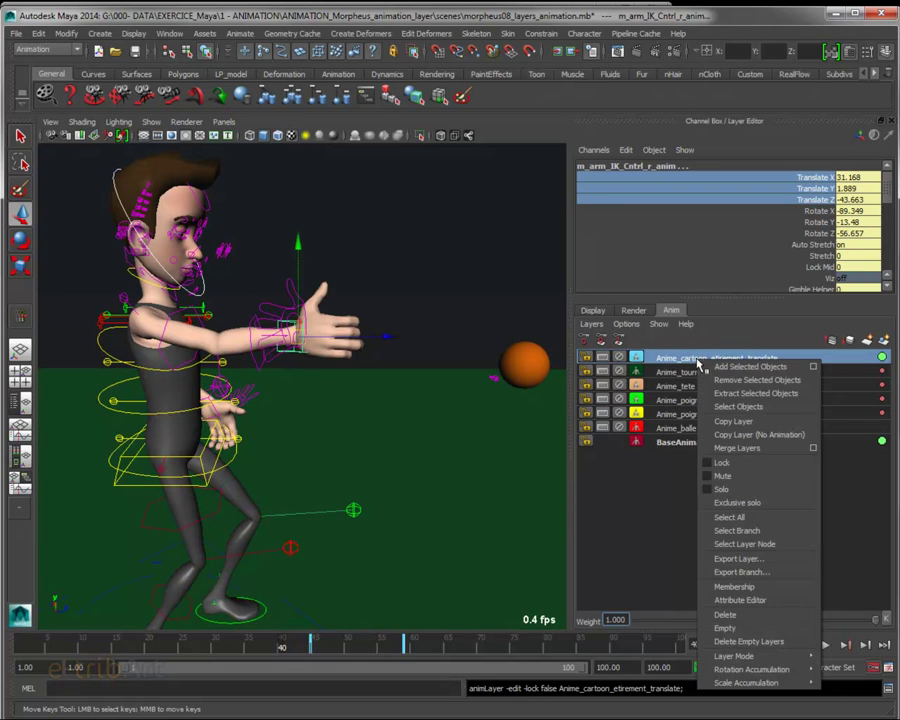
click(738, 408)
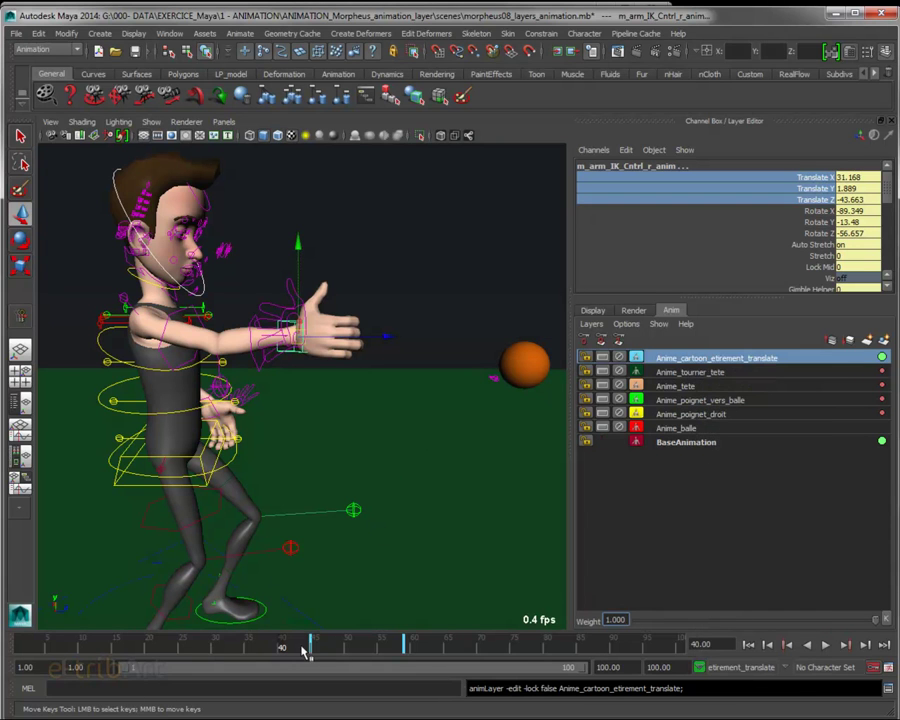
Step: Shift the cartoon stretch keys from frames 43–62 earlier to 35–55 and play back
shift+drag(306, 651, 424, 651)
drag(366, 655, 282, 654)
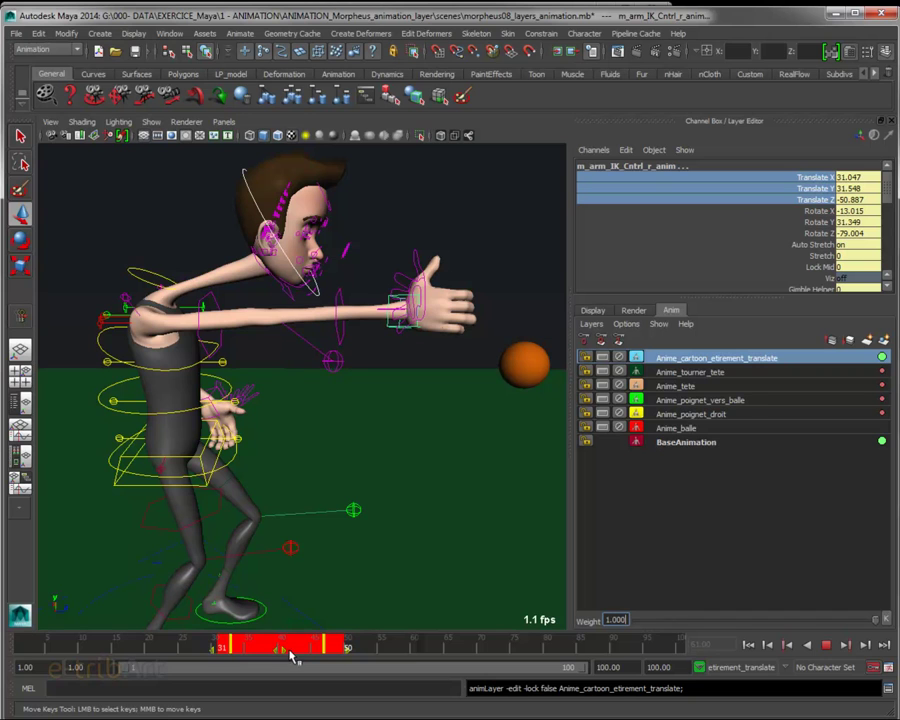
key(Escape)
click(756, 371)
click(660, 357)
key(alt+v)
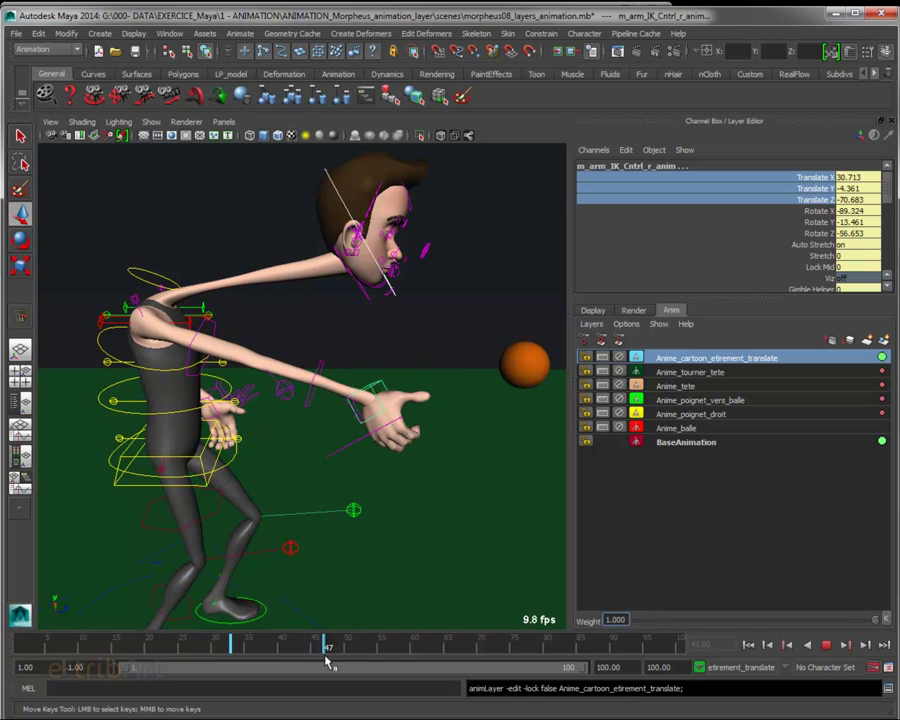
drag(323, 660, 313, 660)
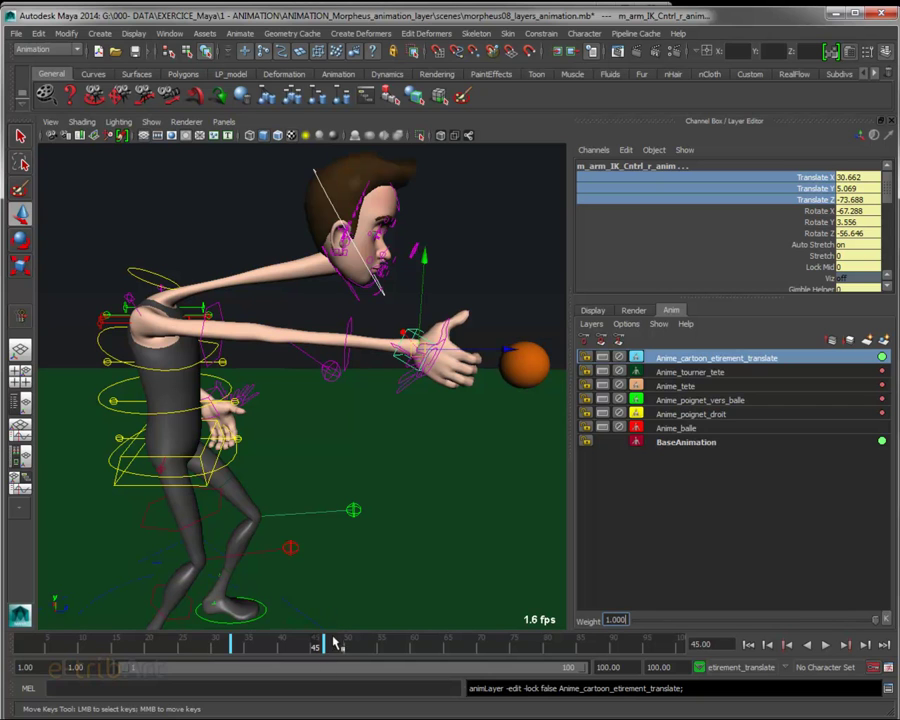
mouse_move(338, 651)
shift+mouse_down()
mouse_move(302, 651)
mouse_move(308, 658)
shift+mouse_up()
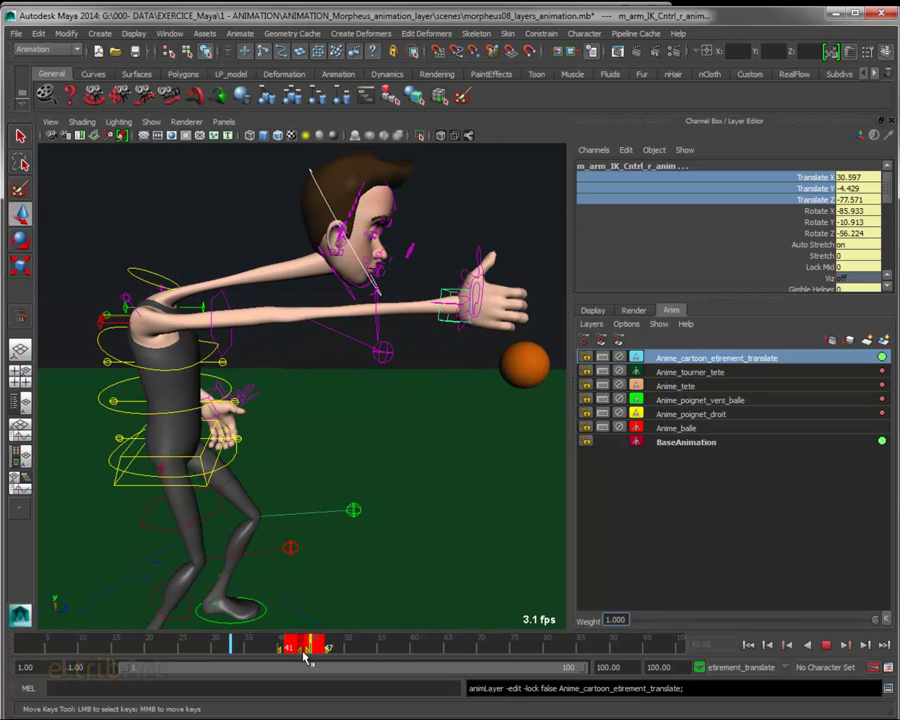
click(127, 640)
key(alt+v)
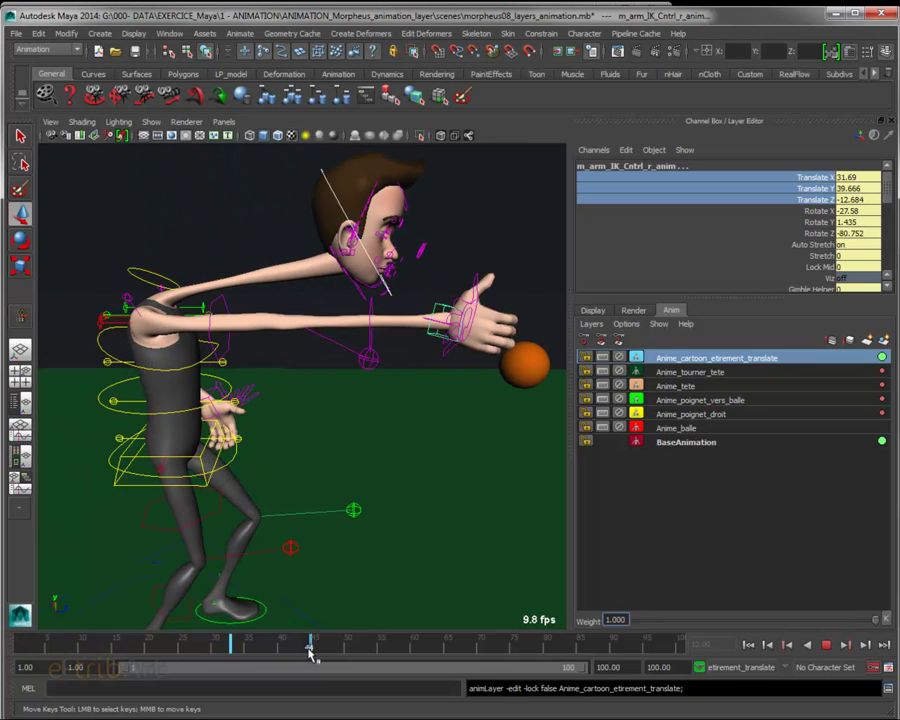
key(alt+v)
Step: At frame 45, push the neck control forward to Translate Z 80.221
mouse_move(404, 515)
alt+mouse_down()
mouse_move(432, 427)
mouse_move(372, 424)
mouse_move(370, 410)
mouse_move(460, 416)
mouse_move(453, 413)
alt+mouse_up()
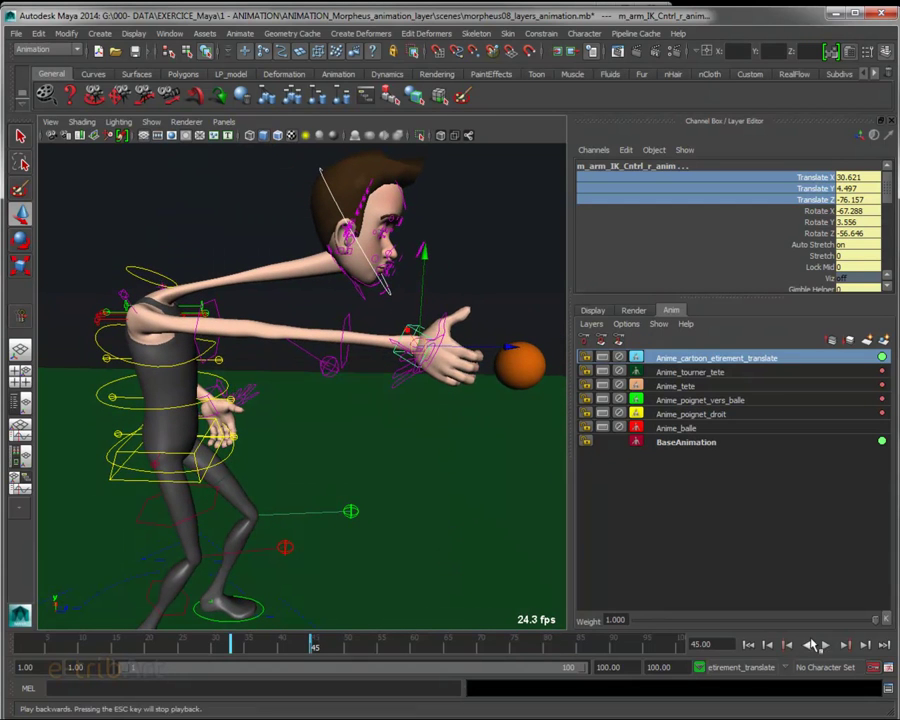
click(787, 645)
click(847, 647)
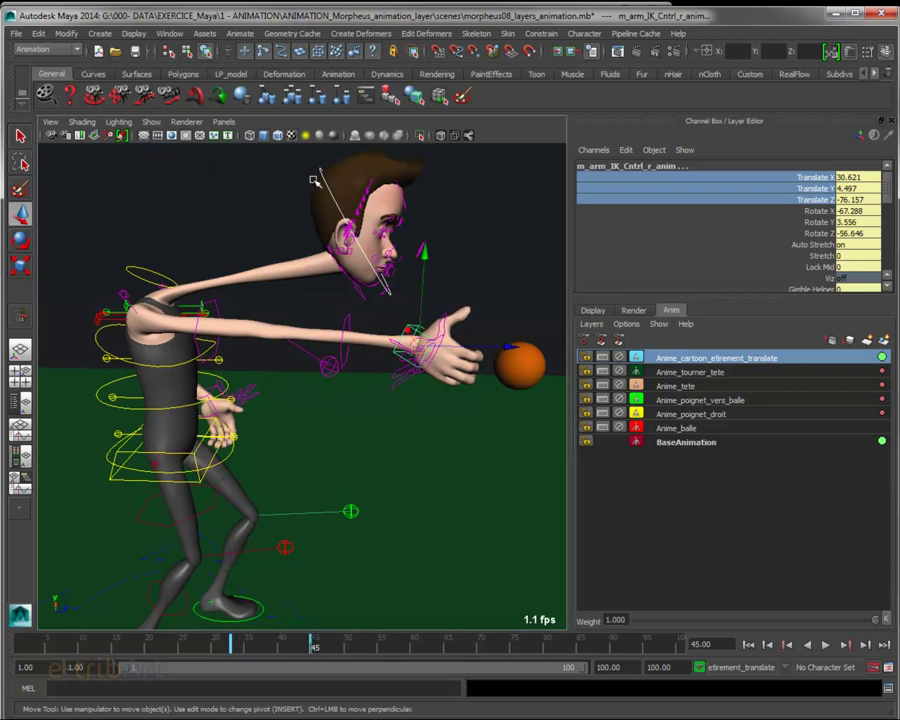
mouse_move(322, 340)
alt+mouse_down()
mouse_move(300, 335)
mouse_move(352, 327)
alt+mouse_up()
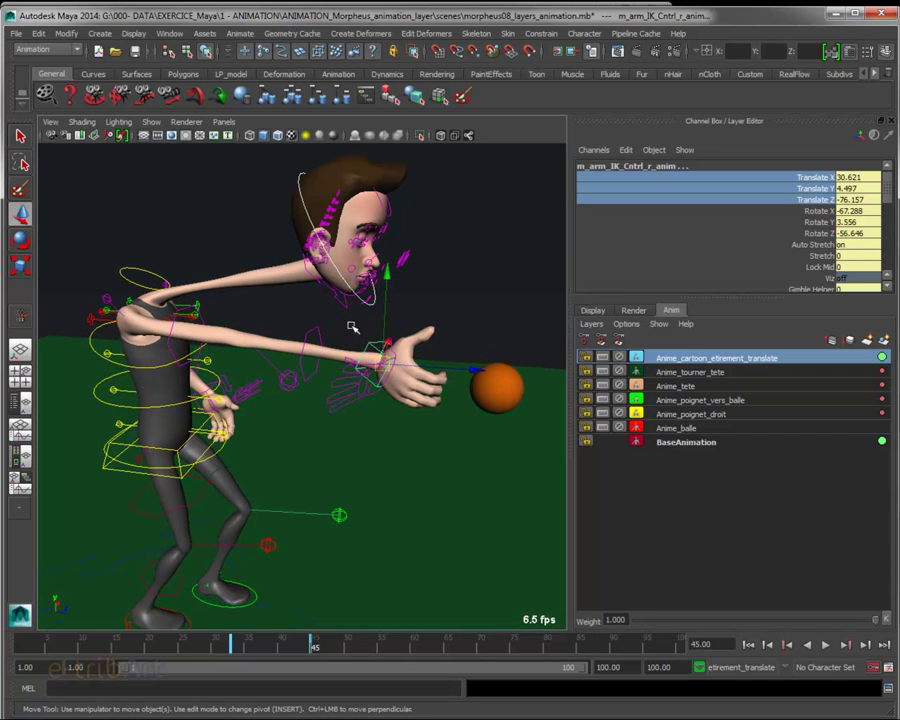
click(300, 197)
mouse_move(418, 263)
mouse_down()
mouse_move(494, 315)
mouse_move(484, 323)
mouse_up()
key(e)
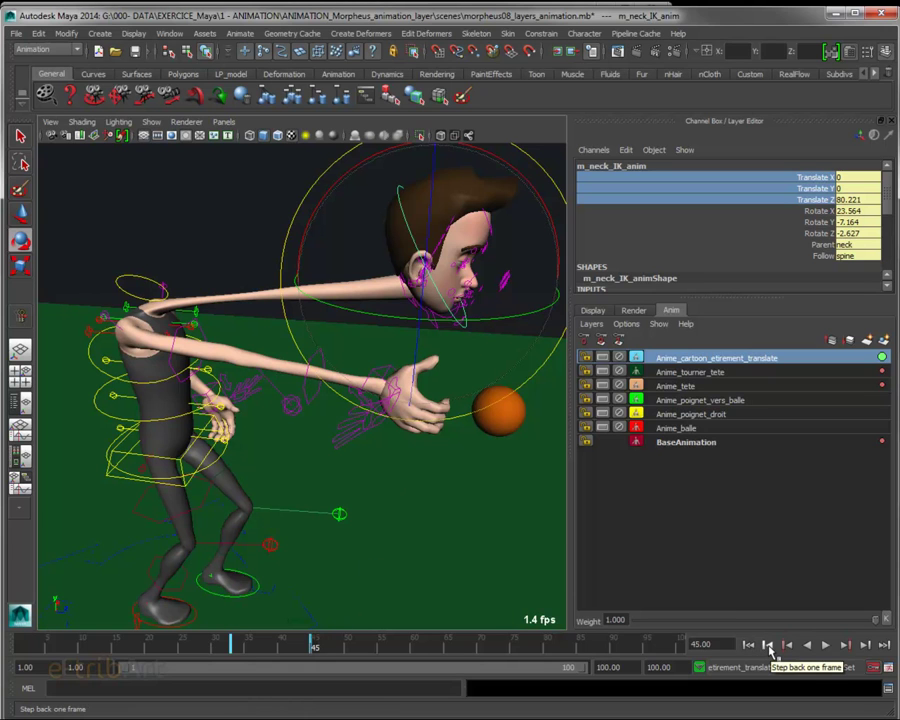
Step: Key the neck control's rotation channels at frame 33 and play back
click(787, 645)
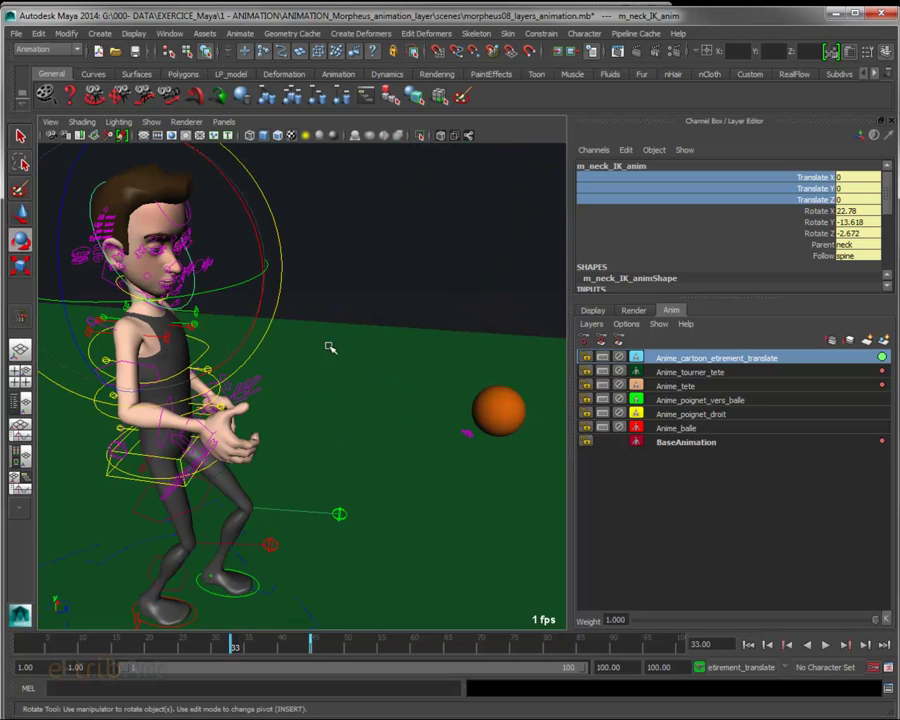
drag(820, 211, 822, 233)
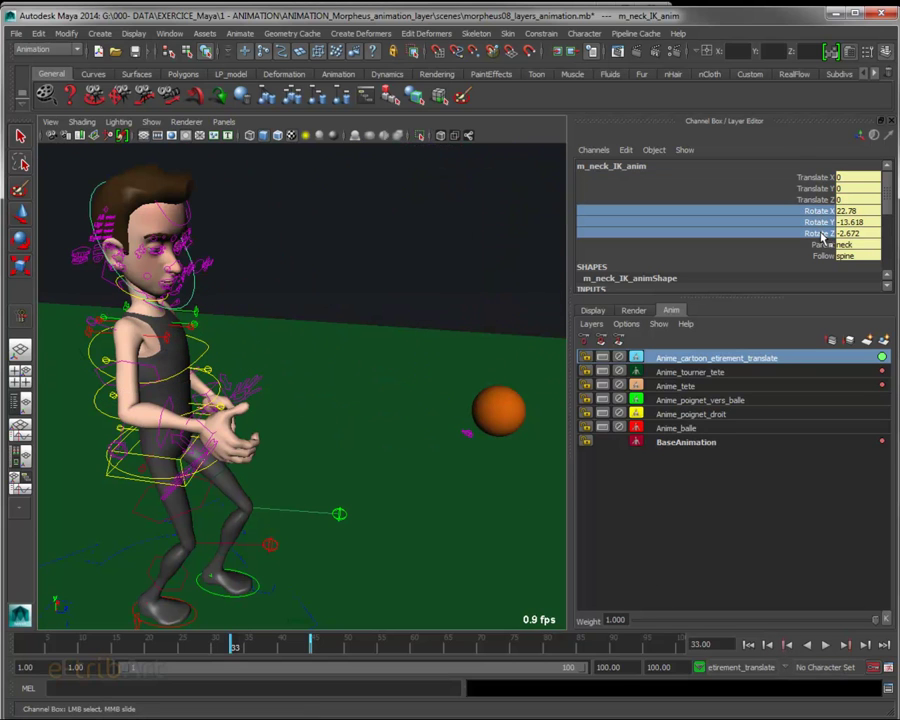
right_click(823, 237)
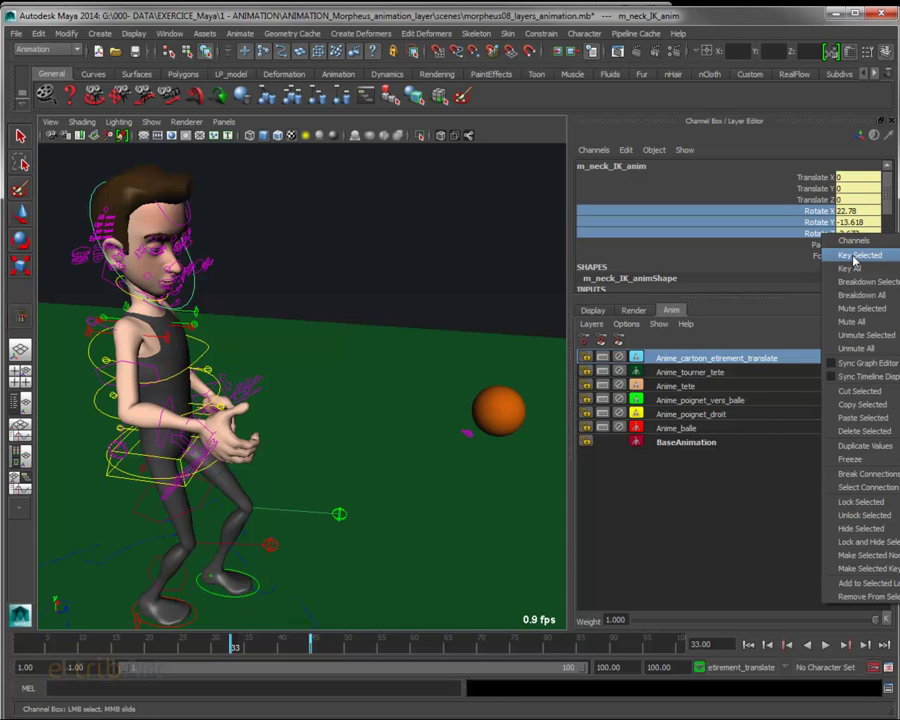
click(855, 257)
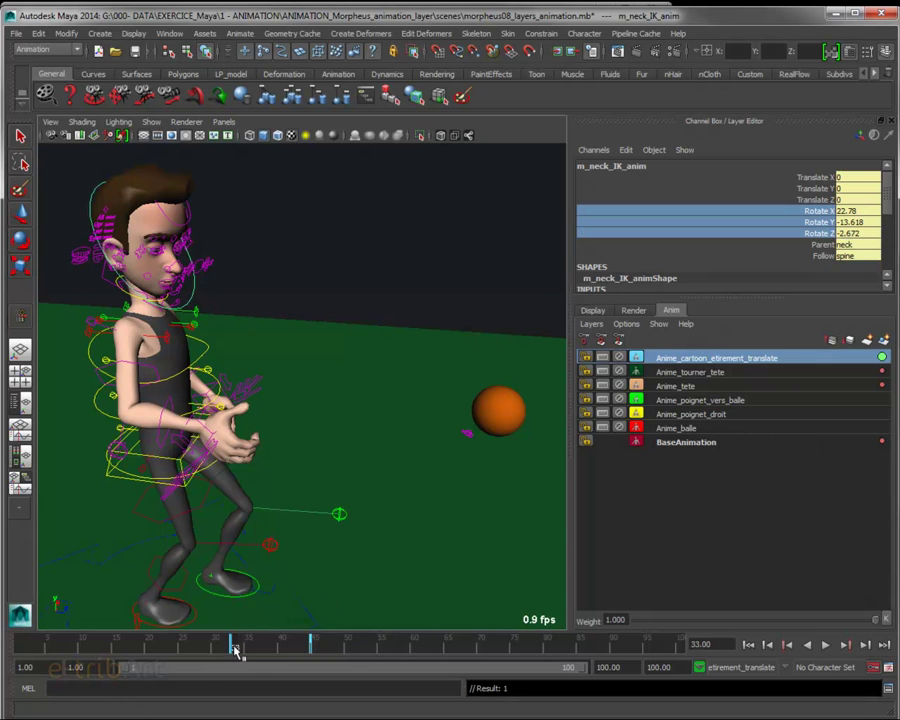
key(alt+v)
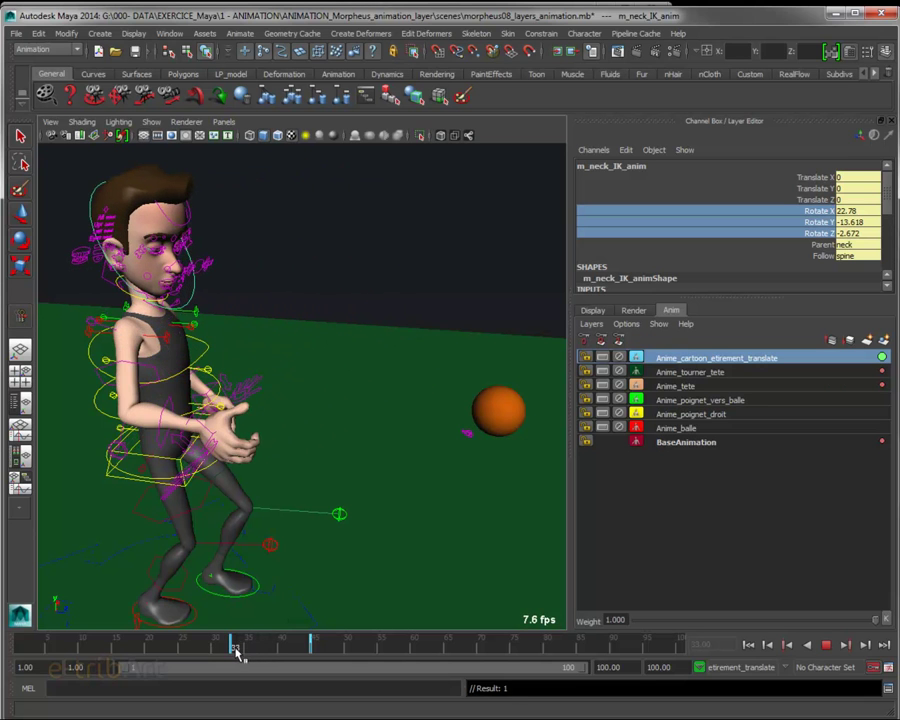
Step: At frame 45, rotate and key the stretched neck to 82.614, -1.44, -7.492, then deselect
click(313, 648)
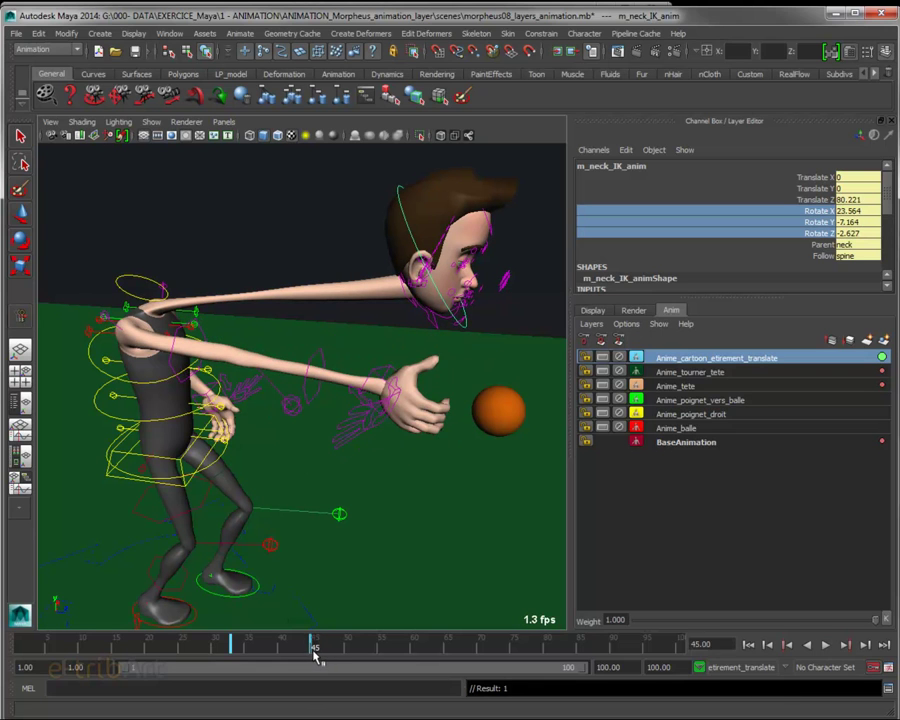
click(787, 645)
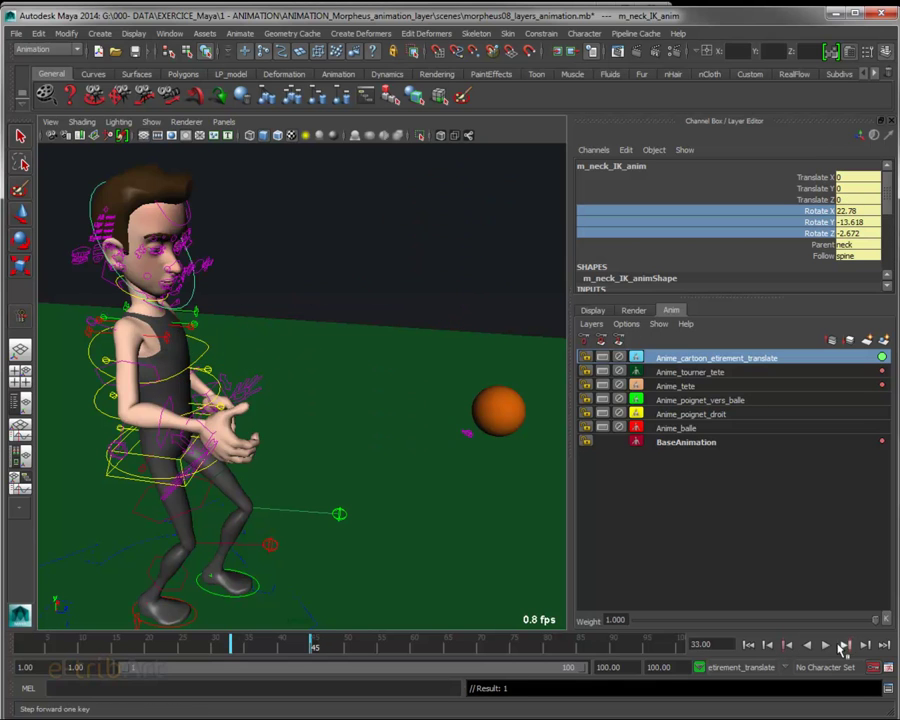
click(845, 645)
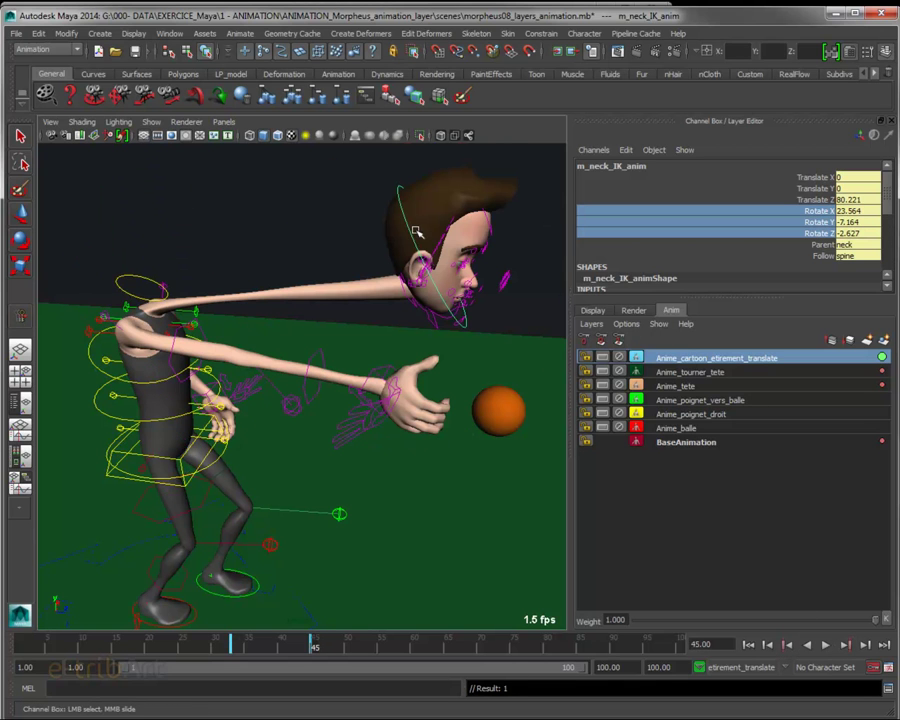
key(e)
mouse_move(490, 153)
mouse_down()
mouse_move(537, 210)
mouse_move(559, 271)
mouse_up()
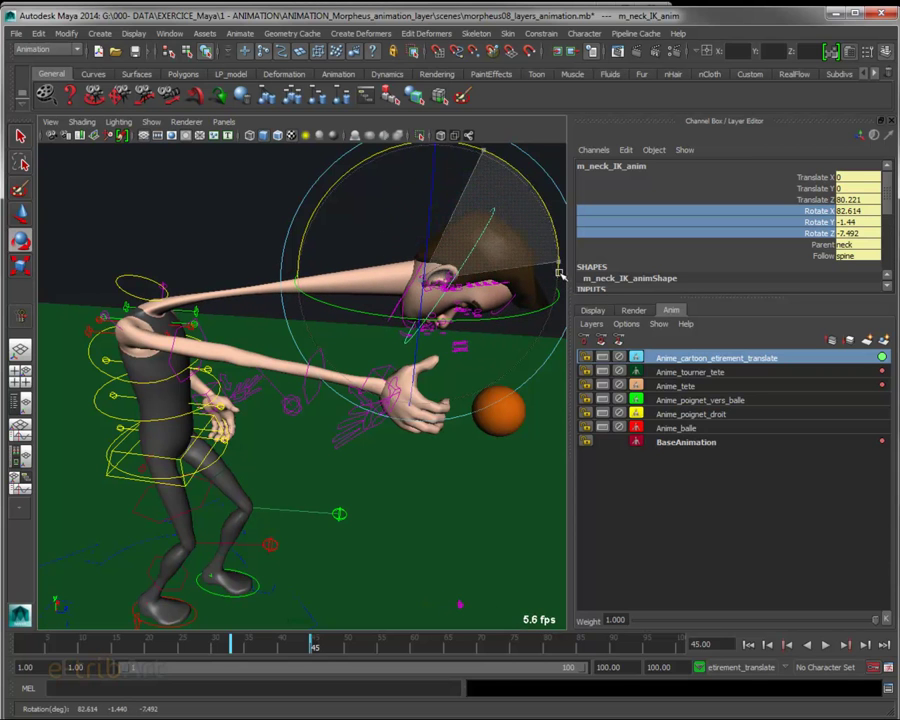
key(s)
mouse_move(313, 650)
mouse_down()
mouse_move(197, 645)
mouse_move(330, 652)
mouse_move(267, 650)
mouse_move(311, 650)
mouse_up()
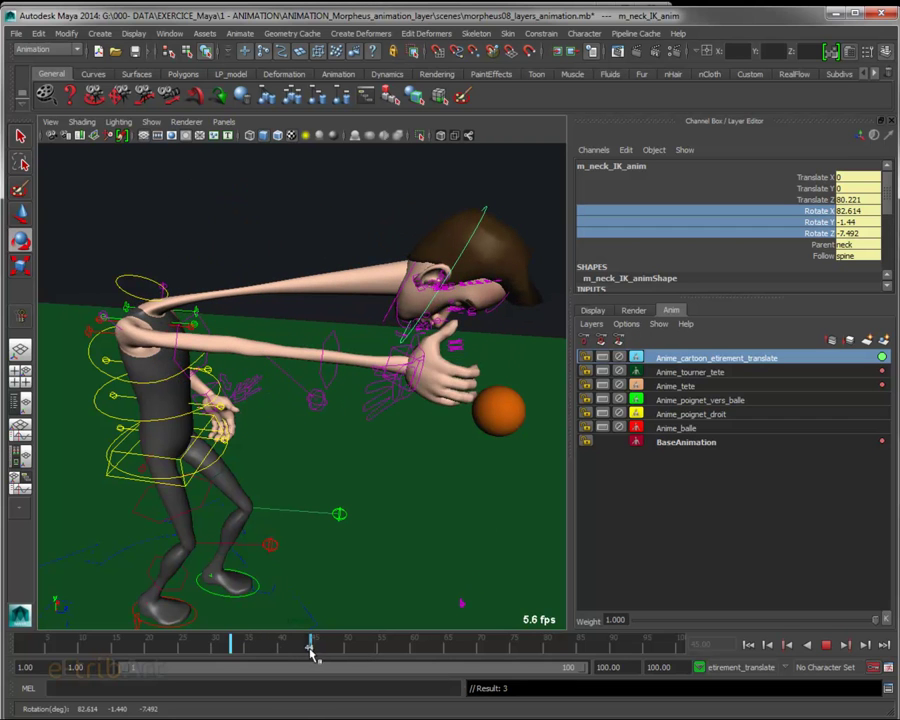
key(e)
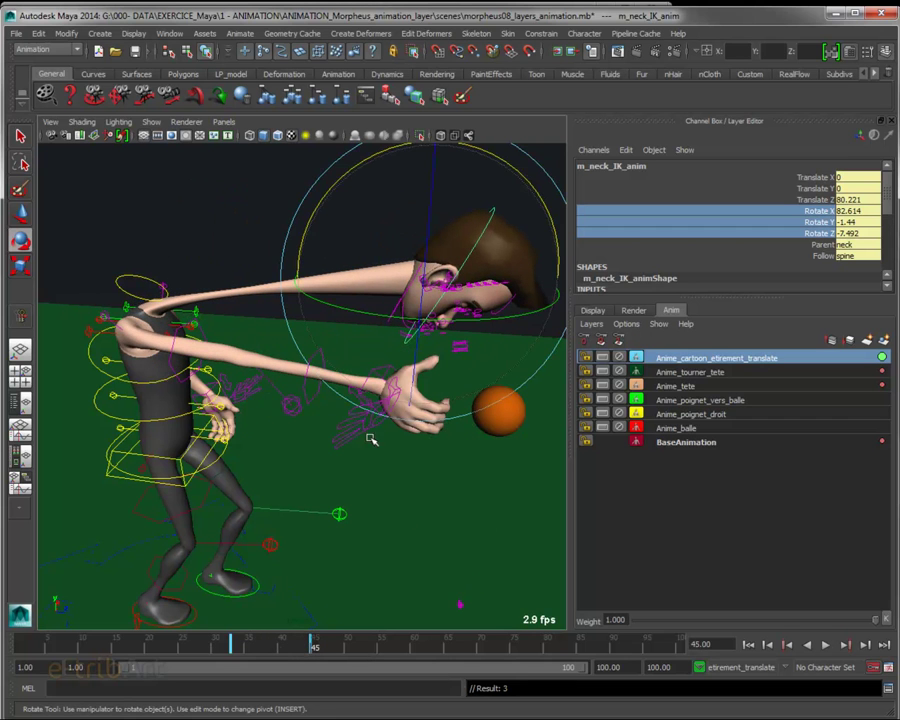
click(397, 312)
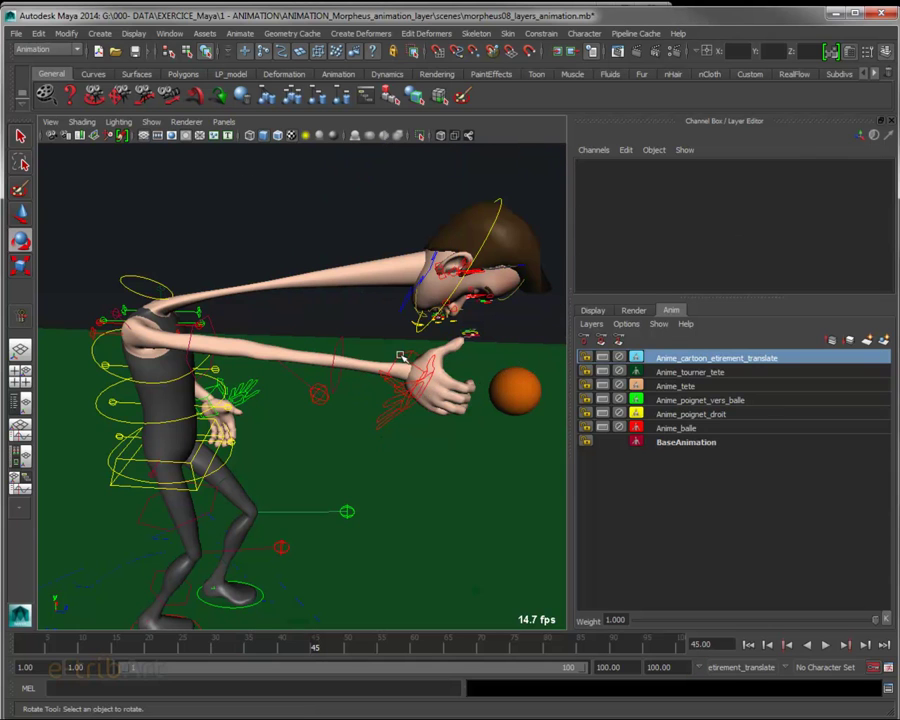
Step: Rotate the right-arm IK control's wrist at frame 33 and replay the animation
click(402, 360)
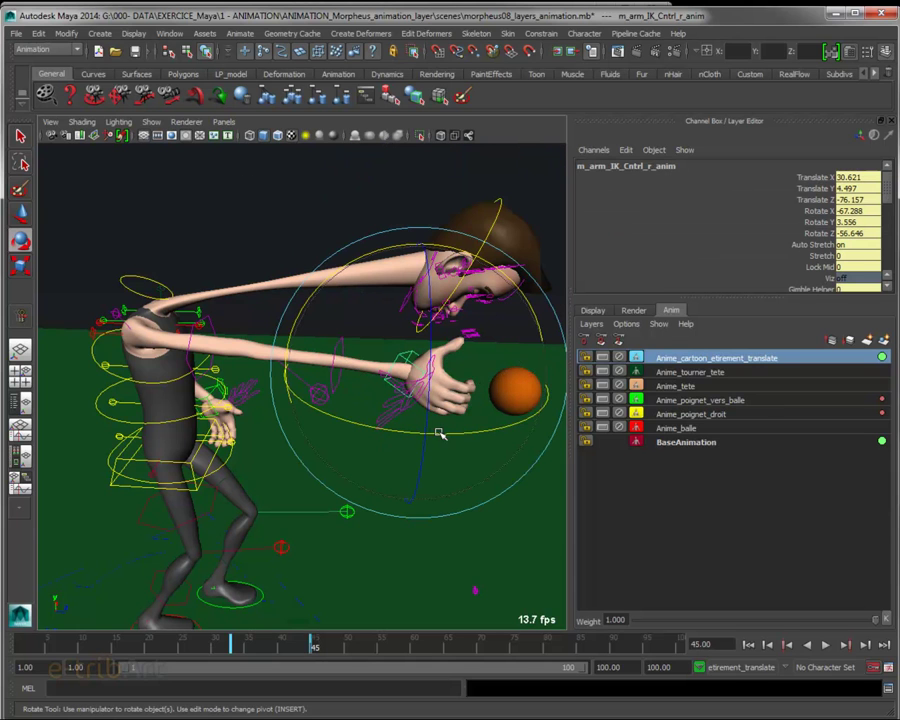
mouse_move(365, 212)
mouse_down()
mouse_move(383, 272)
mouse_move(362, 262)
mouse_up()
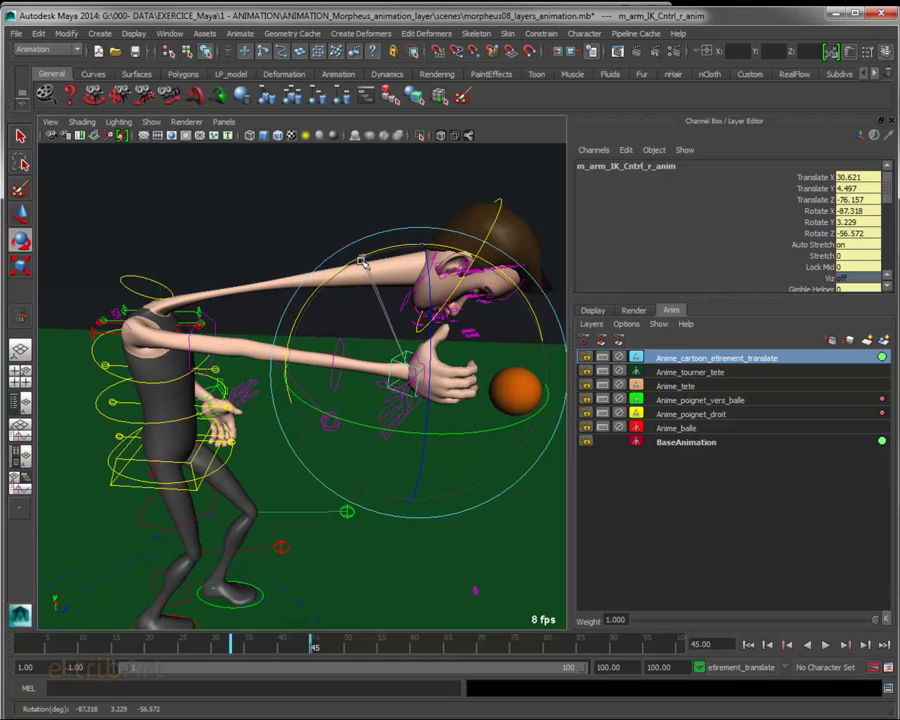
key(alt+v)
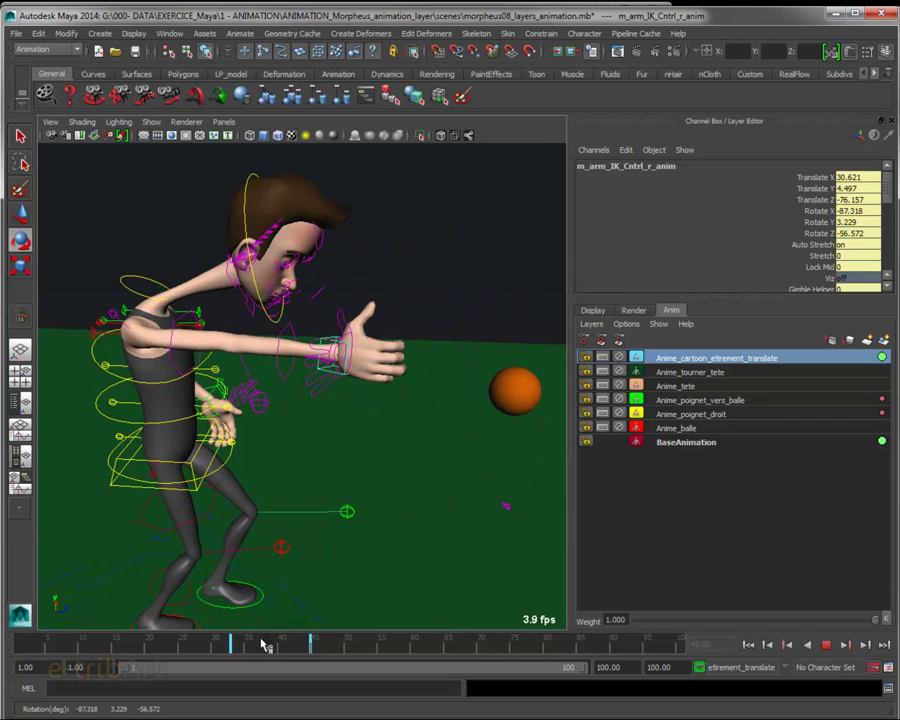
click(236, 643)
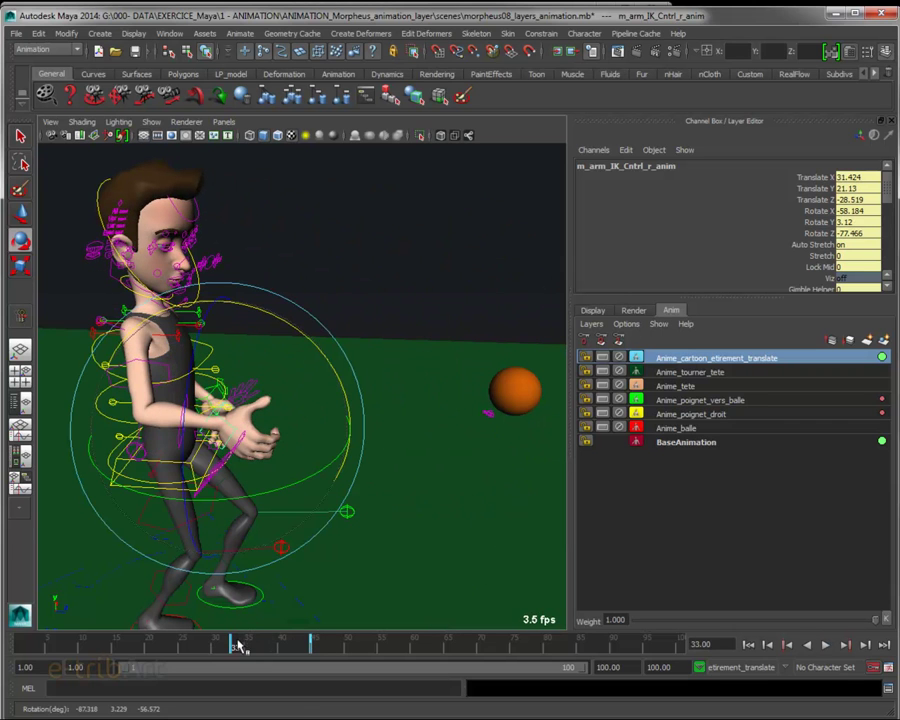
drag(318, 345, 318, 328)
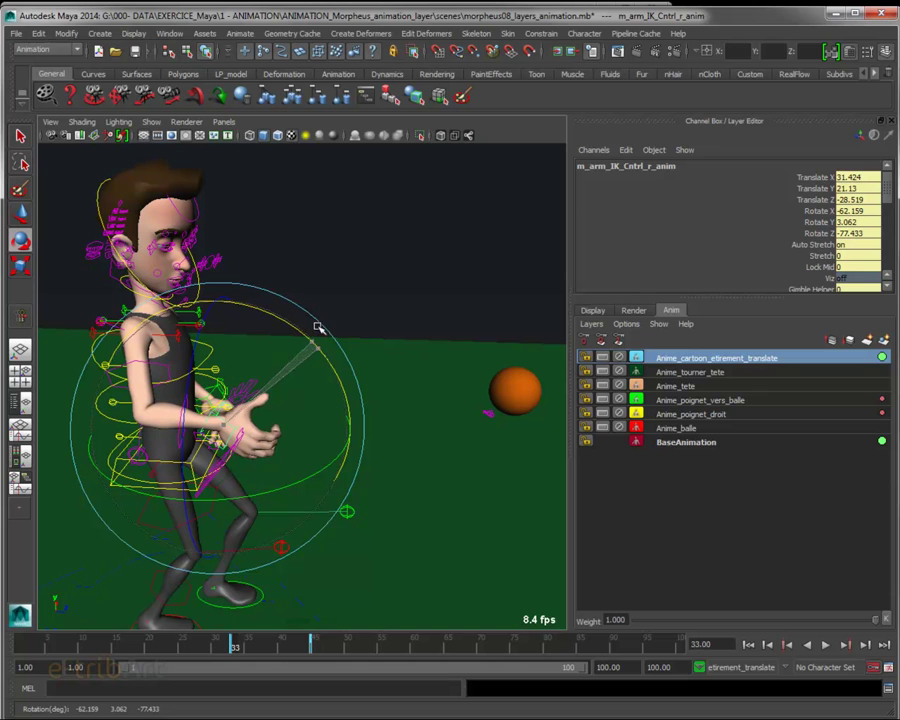
key(alt+v)
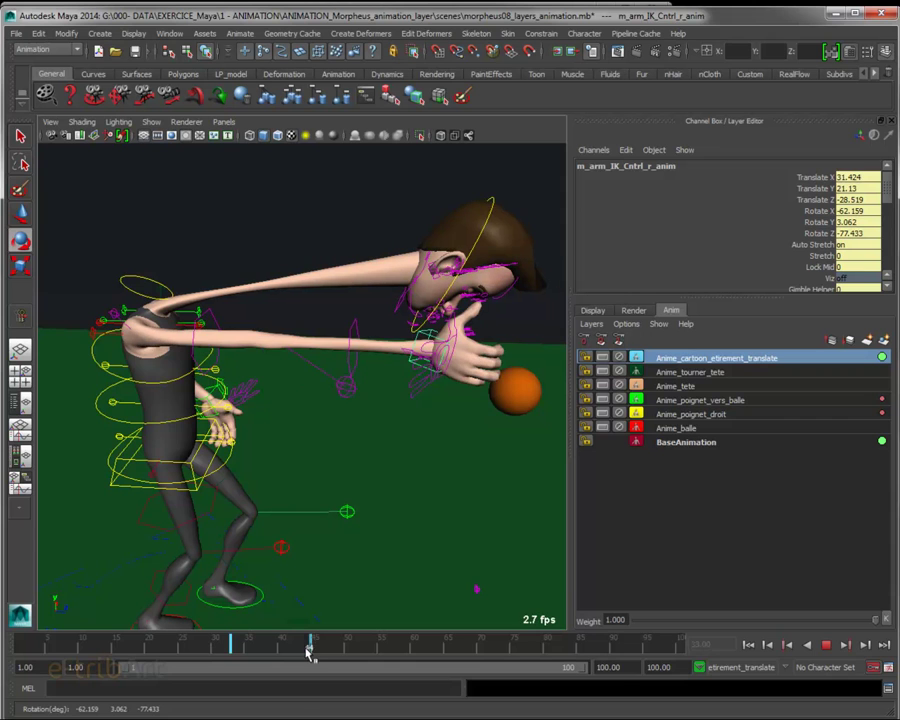
Step: At frame 45, rotate and move the arm control to Translate 30.257, 7.128, -97.743
click(827, 645)
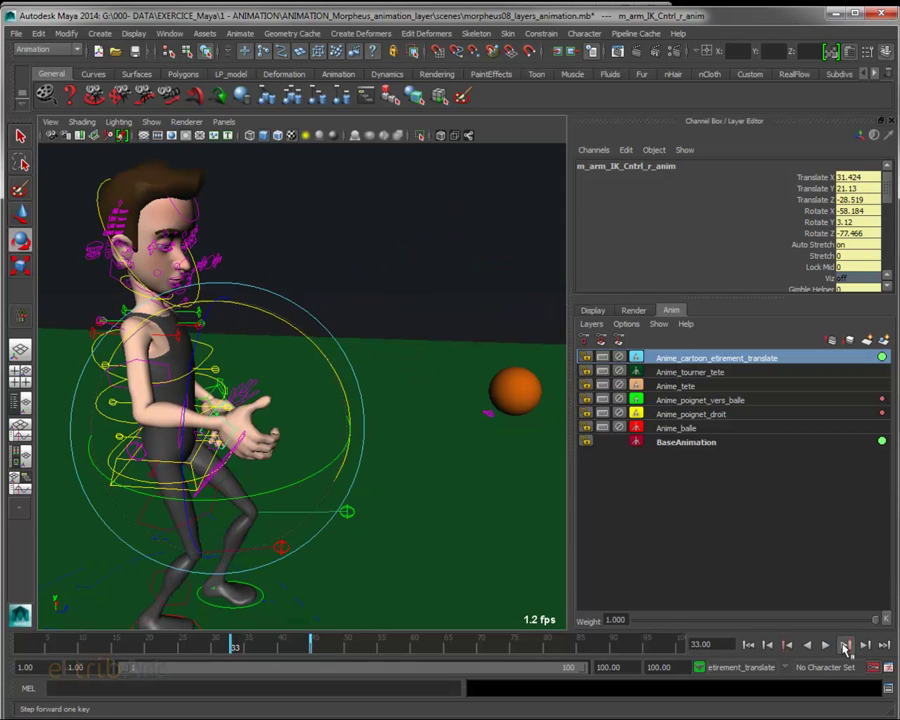
click(845, 645)
drag(393, 428, 452, 426)
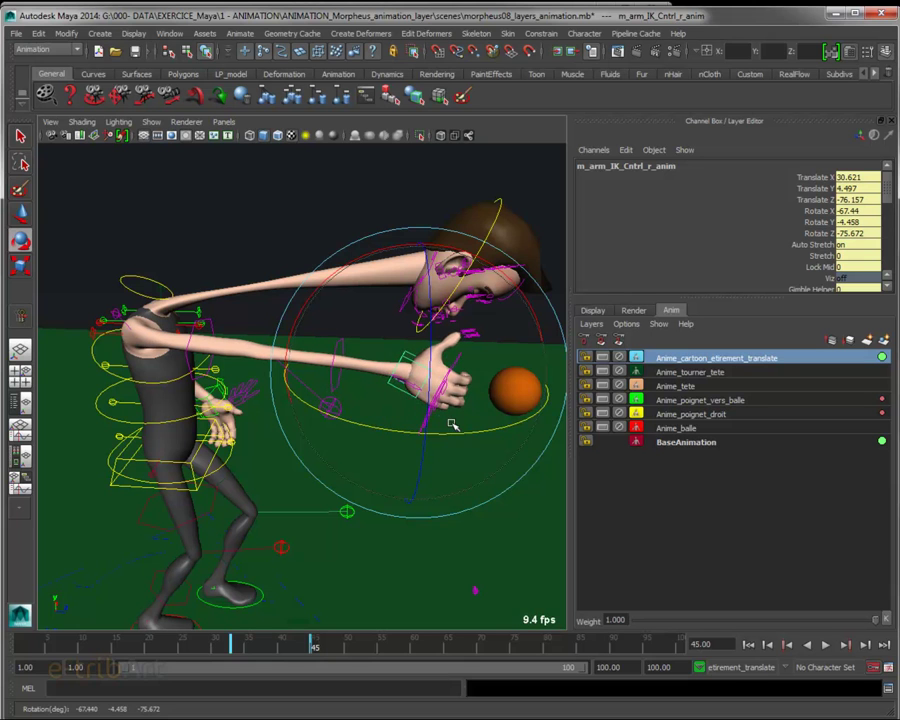
key(w)
mouse_move(462, 380)
mouse_down()
mouse_move(562, 390)
mouse_move(542, 412)
mouse_move(433, 410)
mouse_up()
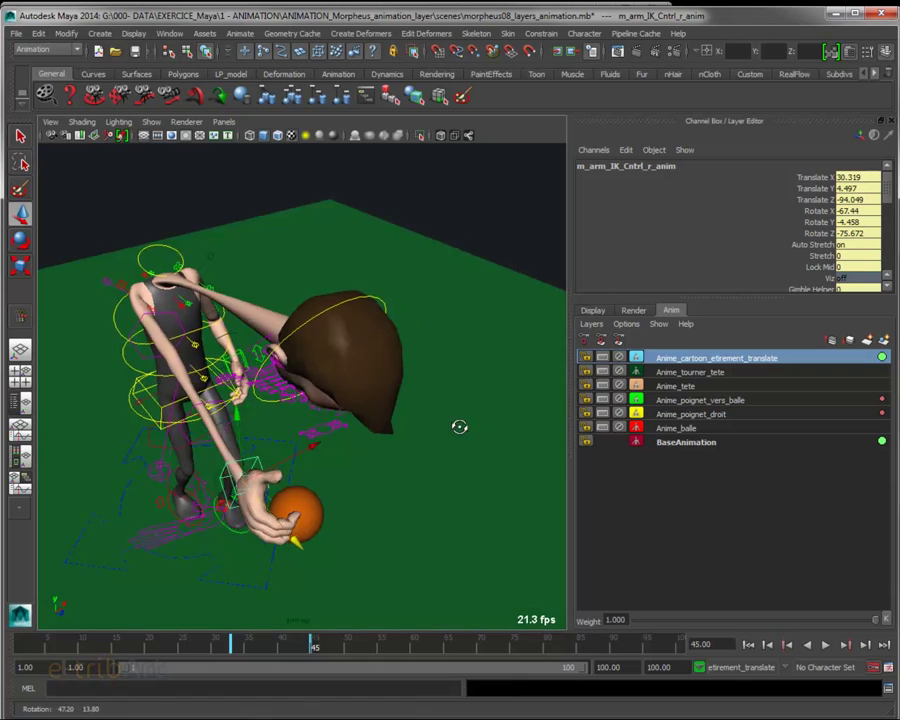
mouse_move(176, 440)
mouse_down()
mouse_move(183, 450)
mouse_move(271, 459)
mouse_move(262, 460)
mouse_up()
mouse_move(434, 300)
mouse_down()
mouse_move(514, 410)
mouse_move(490, 370)
mouse_move(467, 459)
mouse_move(474, 464)
mouse_up()
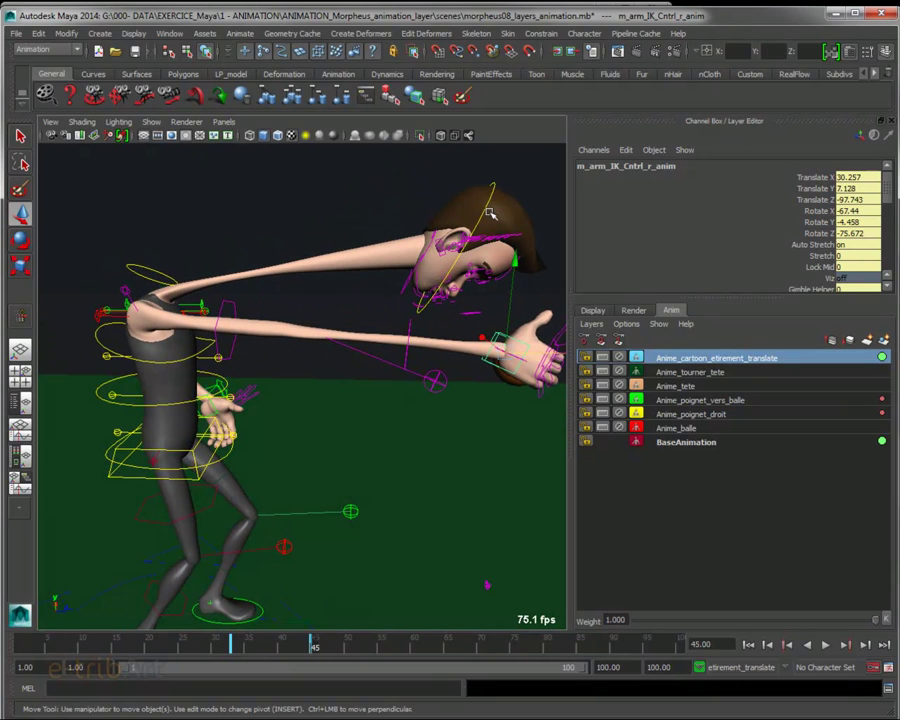
Step: Rotate the neck control at frame 45 to 63.099, -3.855, -6.588, then replay
click(453, 268)
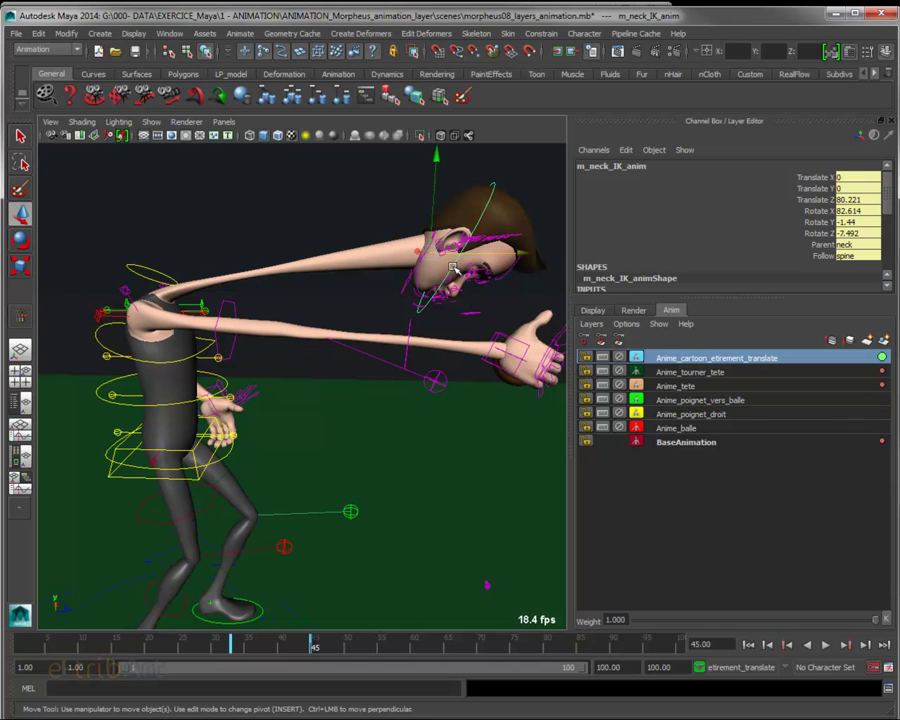
key(e)
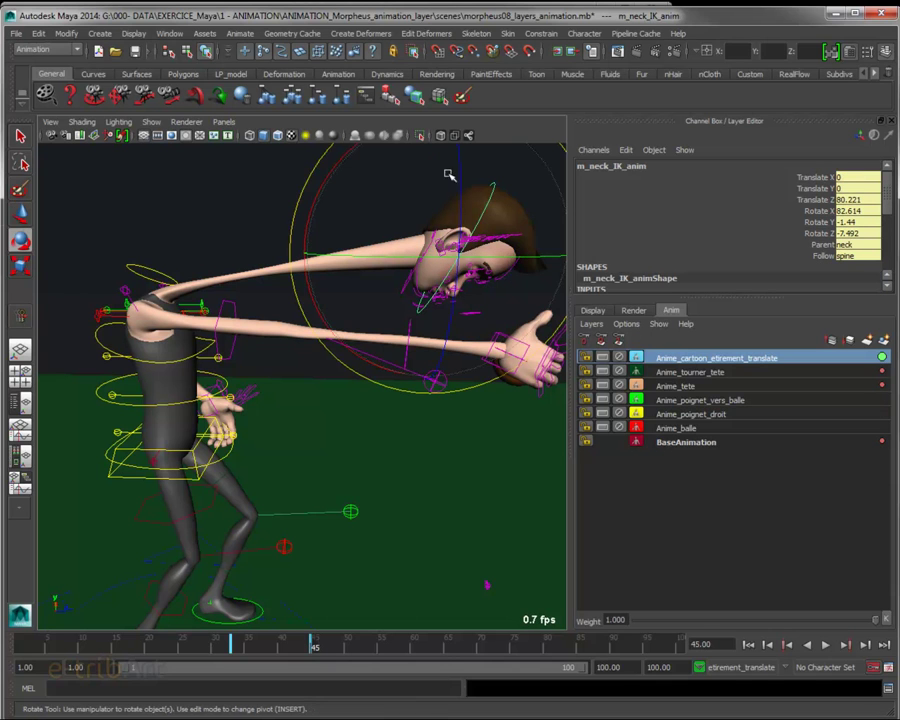
drag(330, 181, 291, 215)
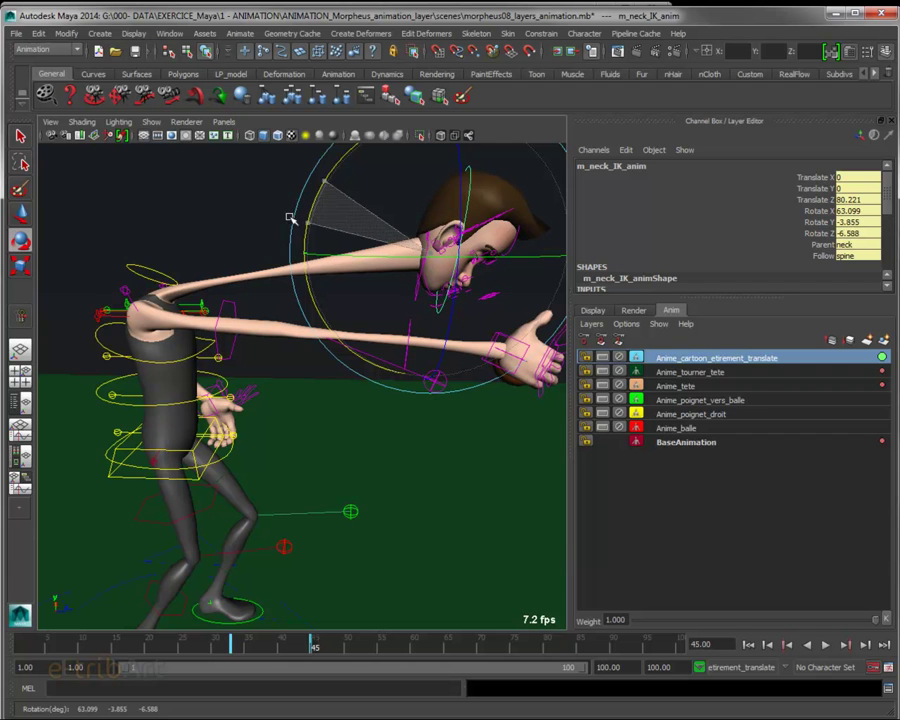
mouse_move(324, 481)
alt+mouse_down()
mouse_move(236, 480)
mouse_move(195, 445)
mouse_move(280, 450)
alt+mouse_up()
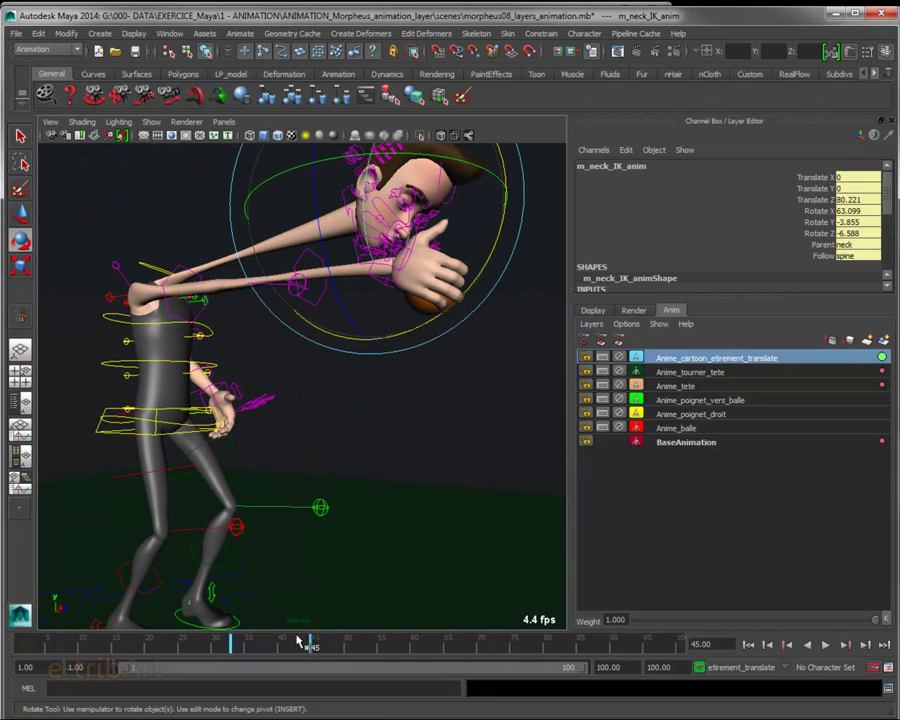
key(alt+v)
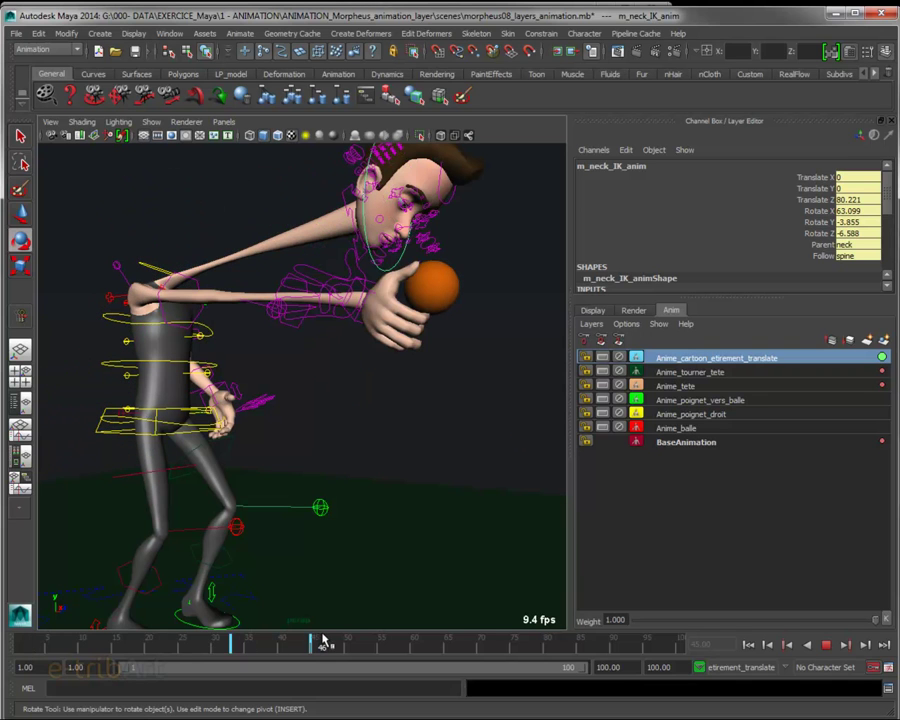
key(alt+v)
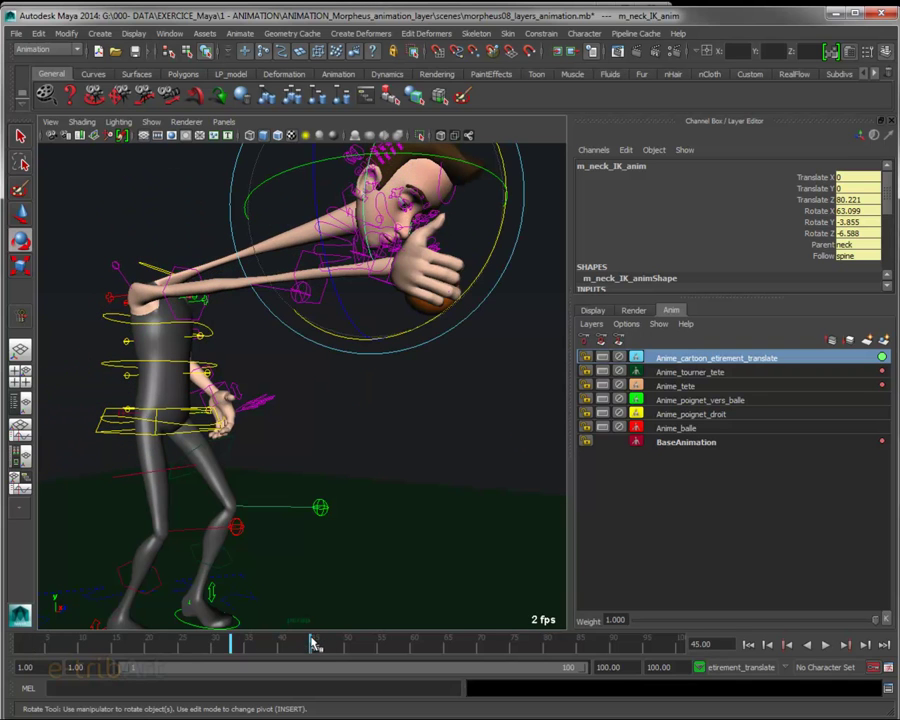
alt+drag(398, 363, 414, 386)
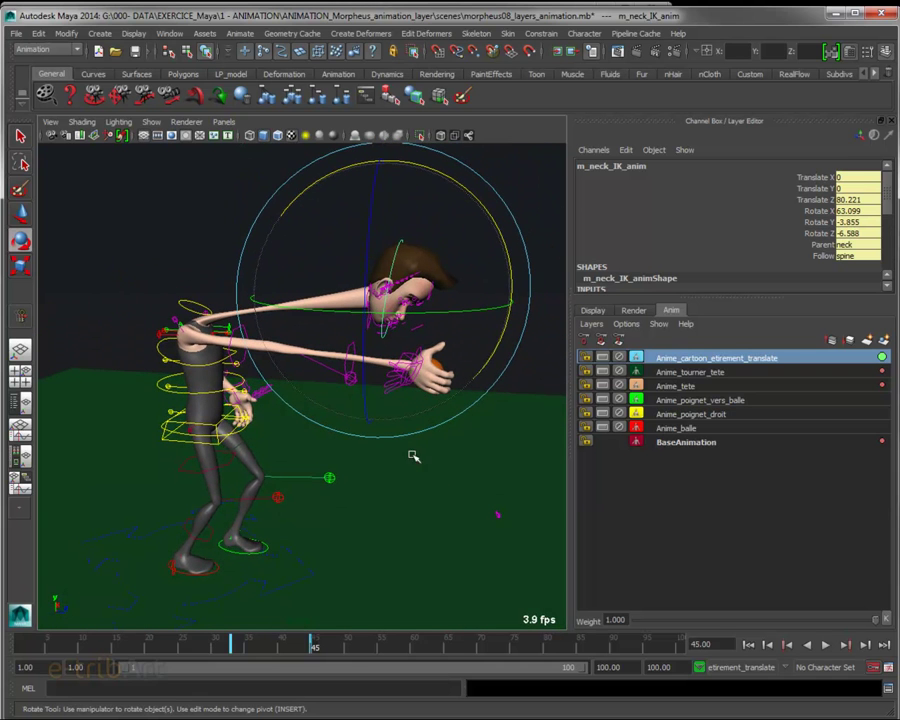
Step: Activate Anime_balle, show balle1's parent-constraint weight, and replay the ball in the hand at frame 45
click(666, 430)
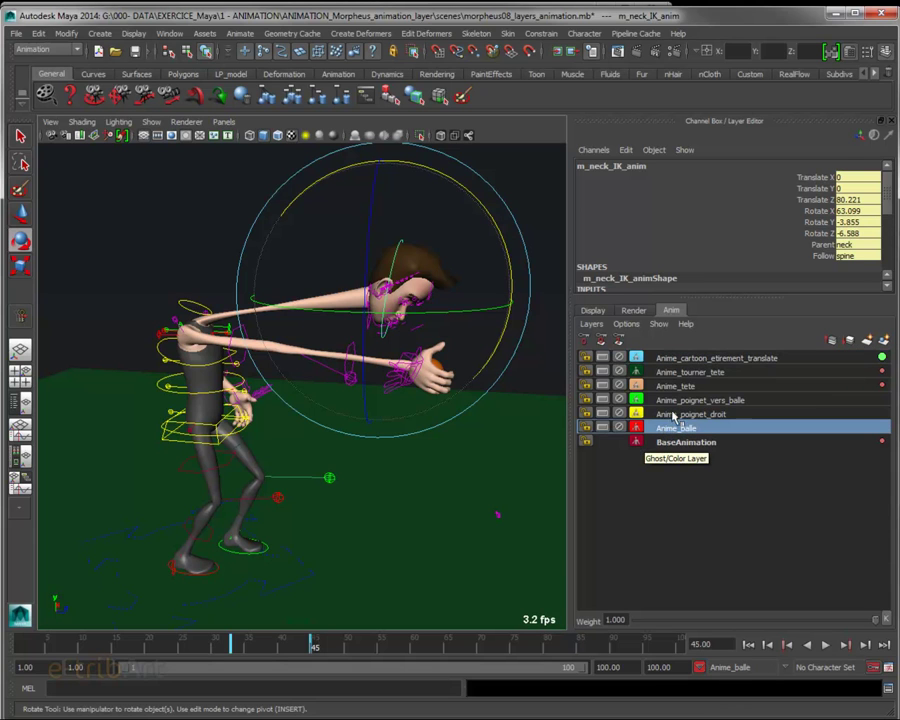
mouse_move(887, 185)
mouse_down()
mouse_move(893, 262)
mouse_move(893, 190)
mouse_up()
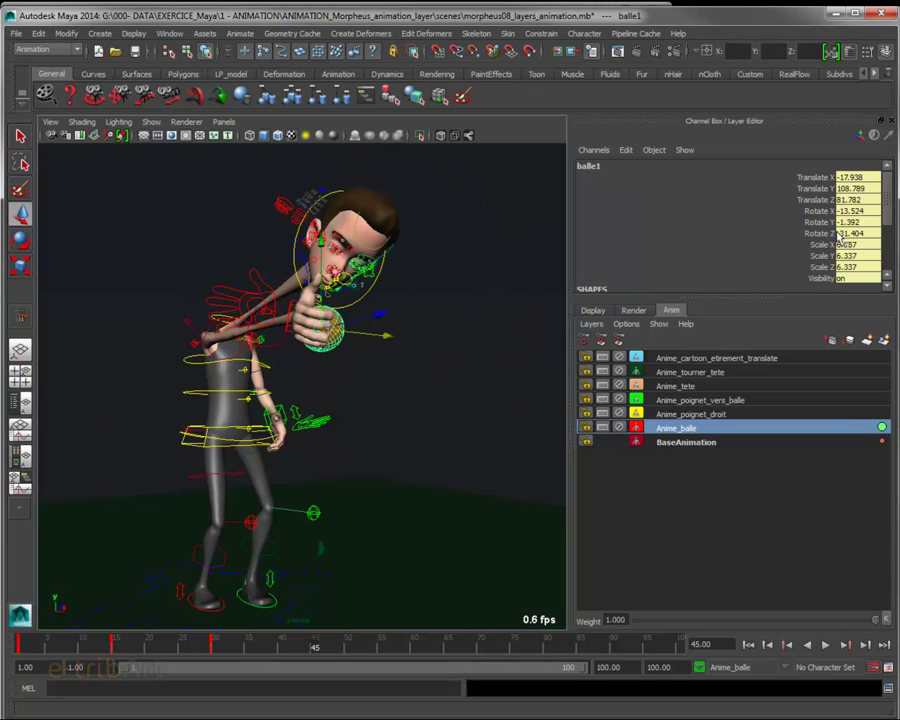
drag(888, 213, 887, 265)
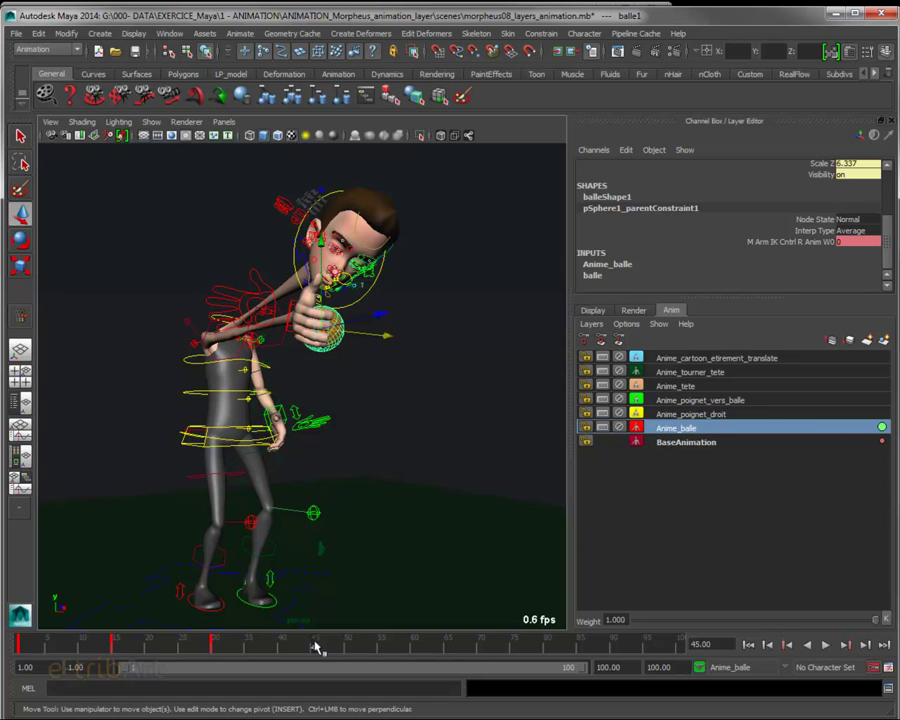
key(alt+v)
click(309, 648)
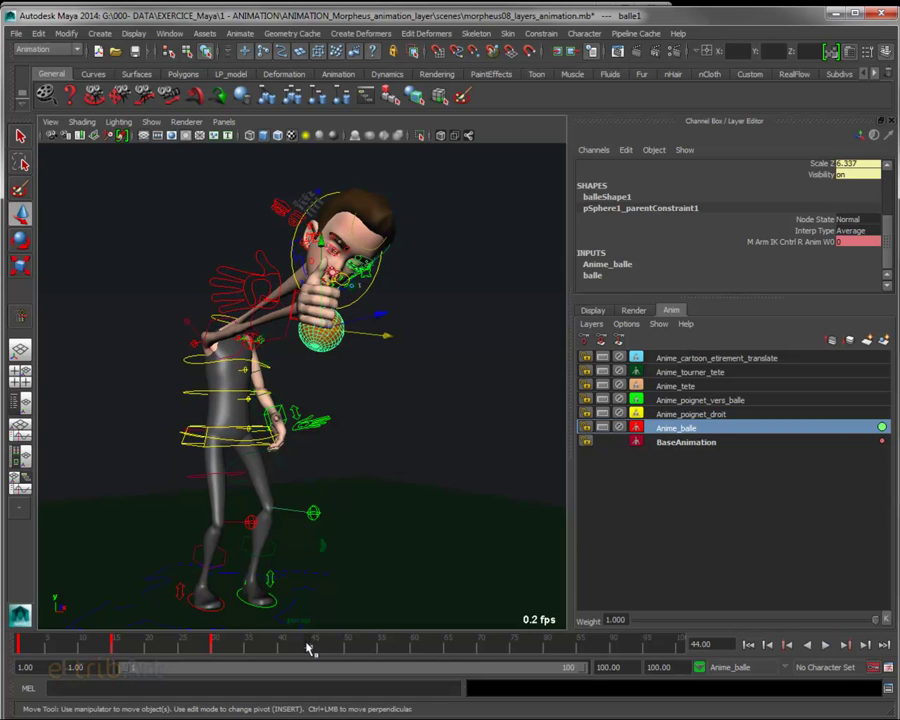
alt+drag(300, 400, 360, 380)
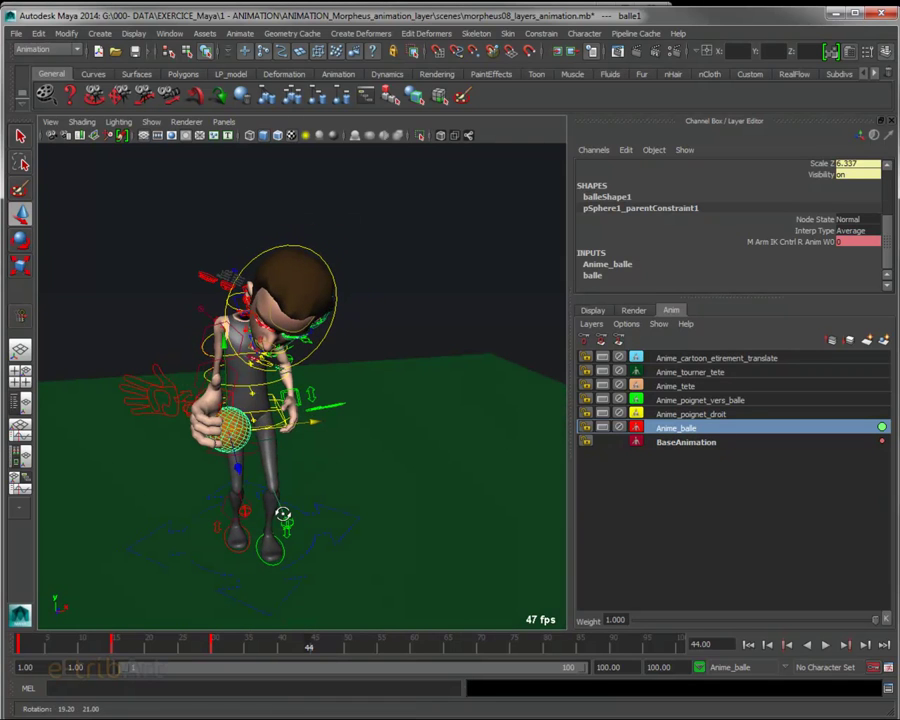
key(alt+v)
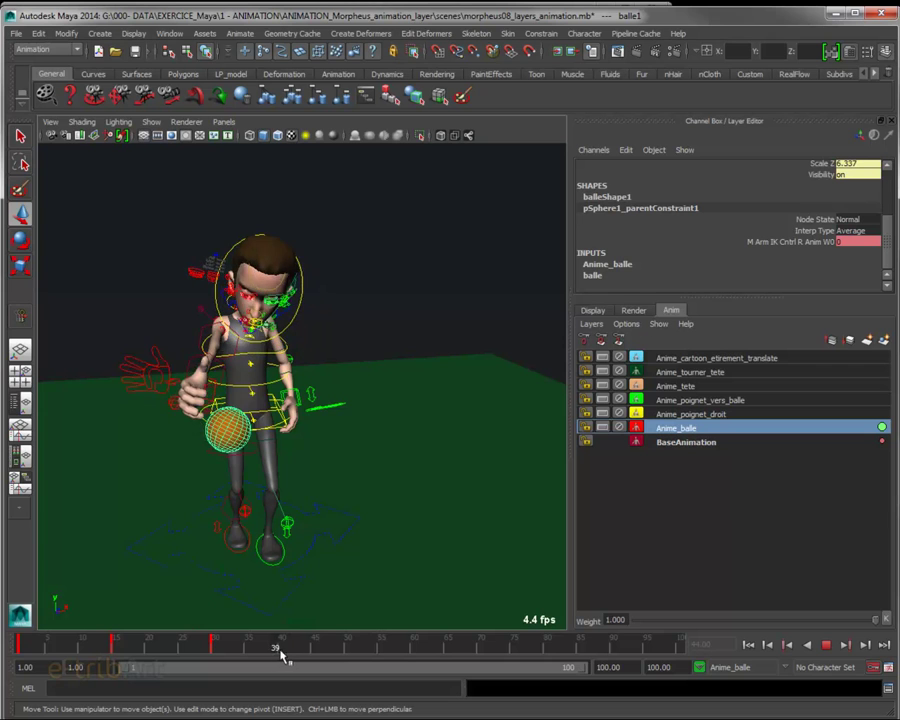
click(313, 648)
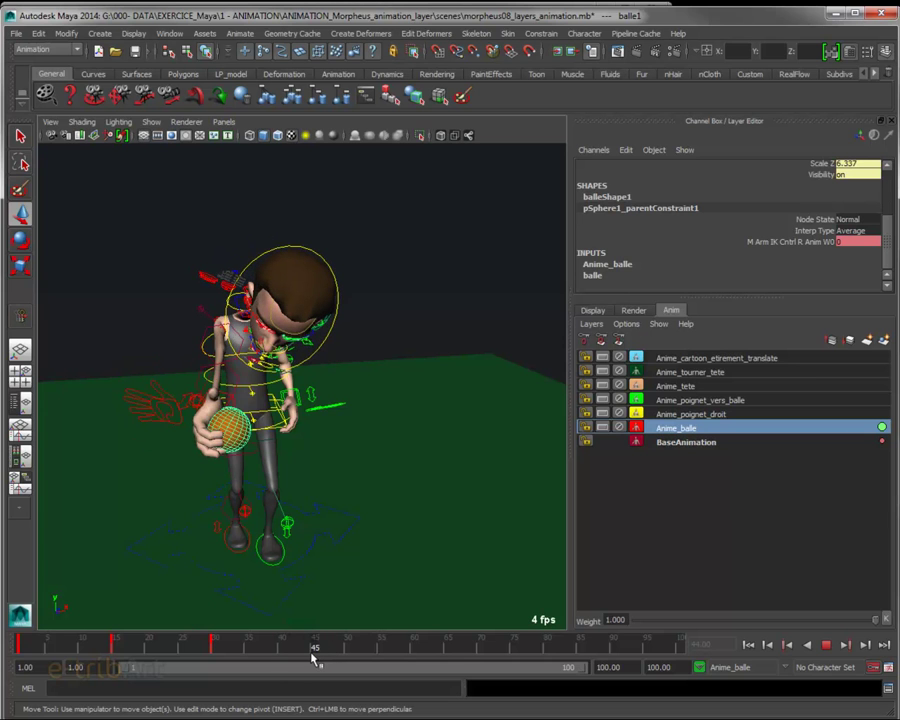
alt+drag(256, 526, 287, 513)
key(alt+v)
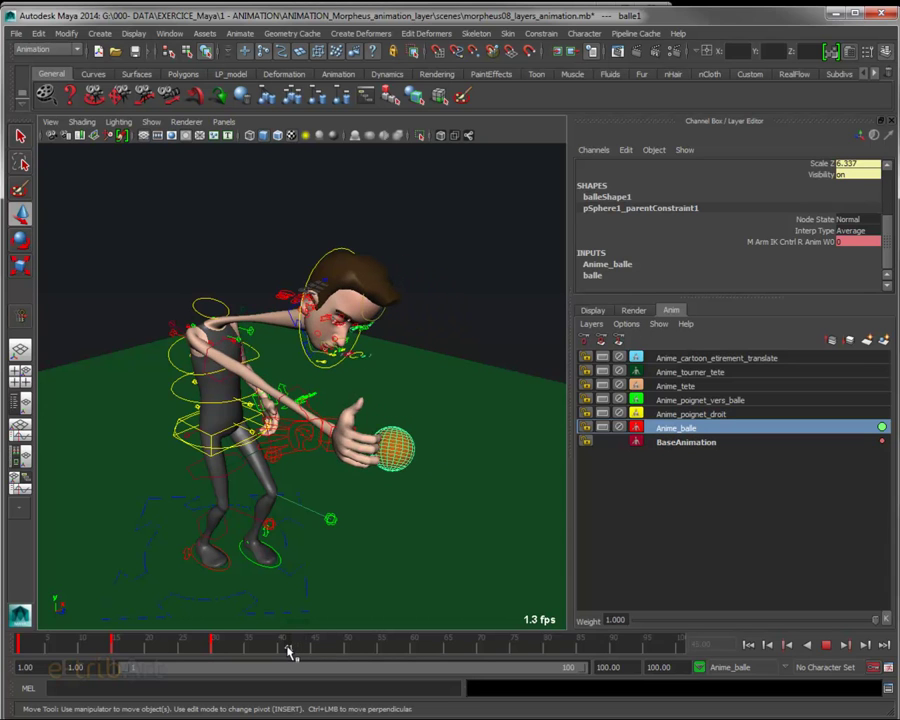
drag(311, 651, 308, 650)
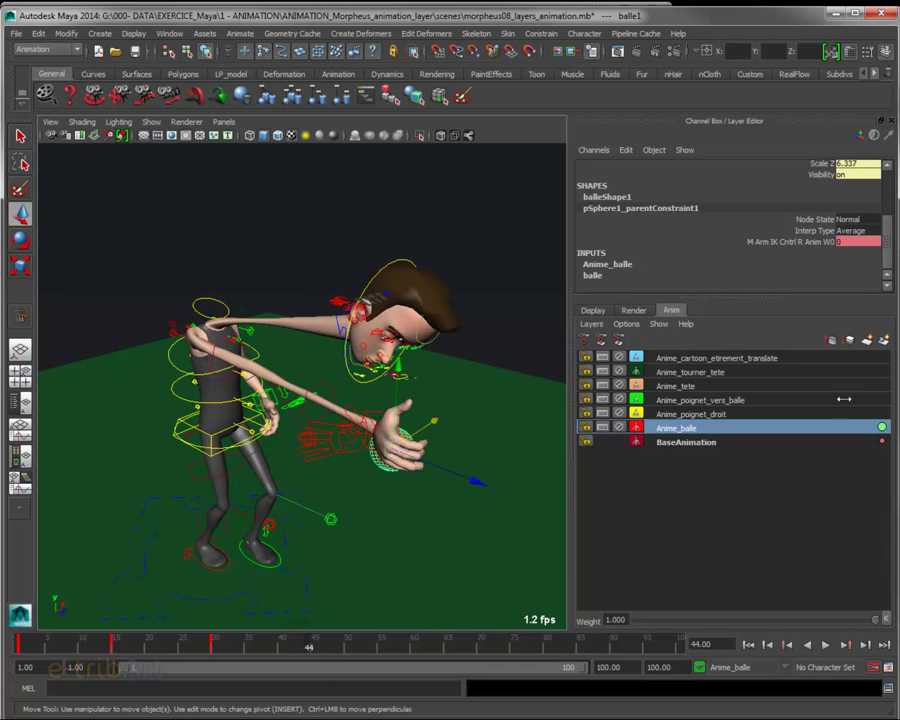
Step: Key the ball's M Arm IK Cntrl R Anim W0 constraint weight and set it to 0
click(824, 243)
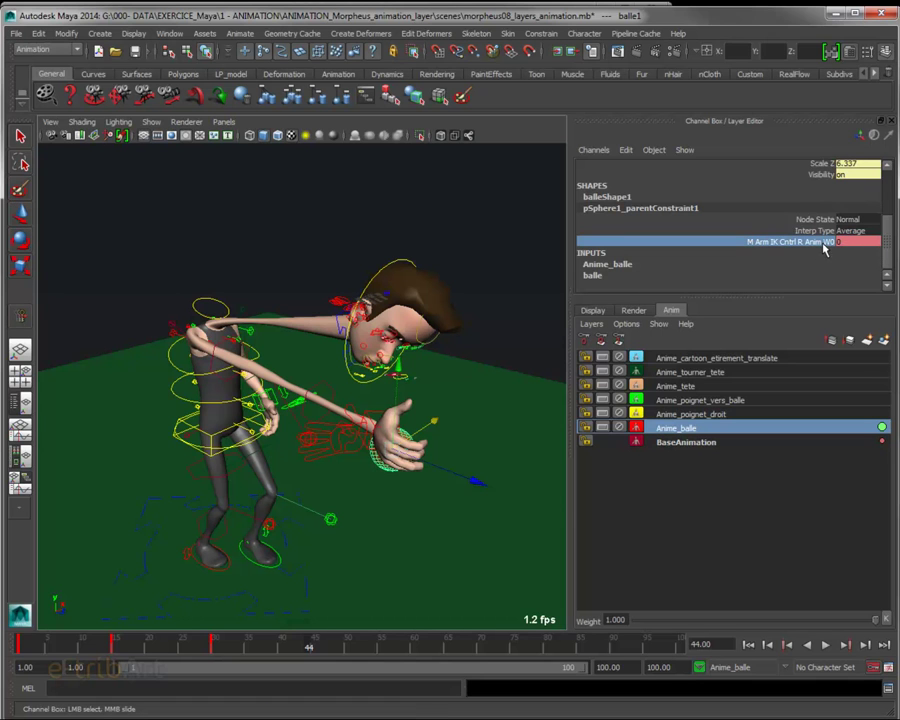
middle_drag(824, 248, 833, 252)
right_click(826, 248)
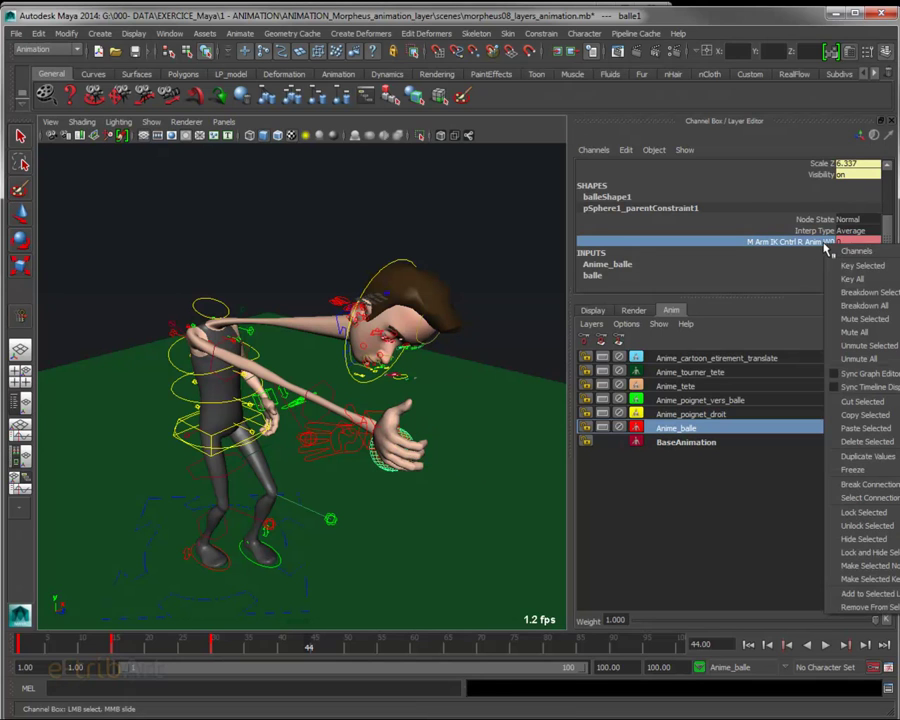
click(832, 261)
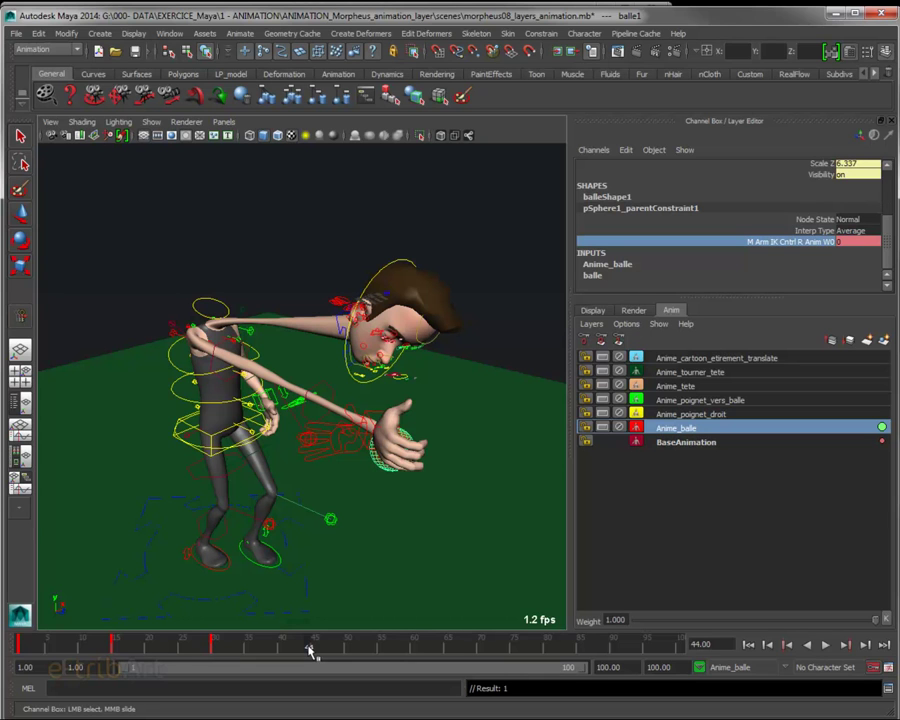
mouse_move(297, 650)
mouse_down()
mouse_move(260, 645)
mouse_move(315, 646)
mouse_up()
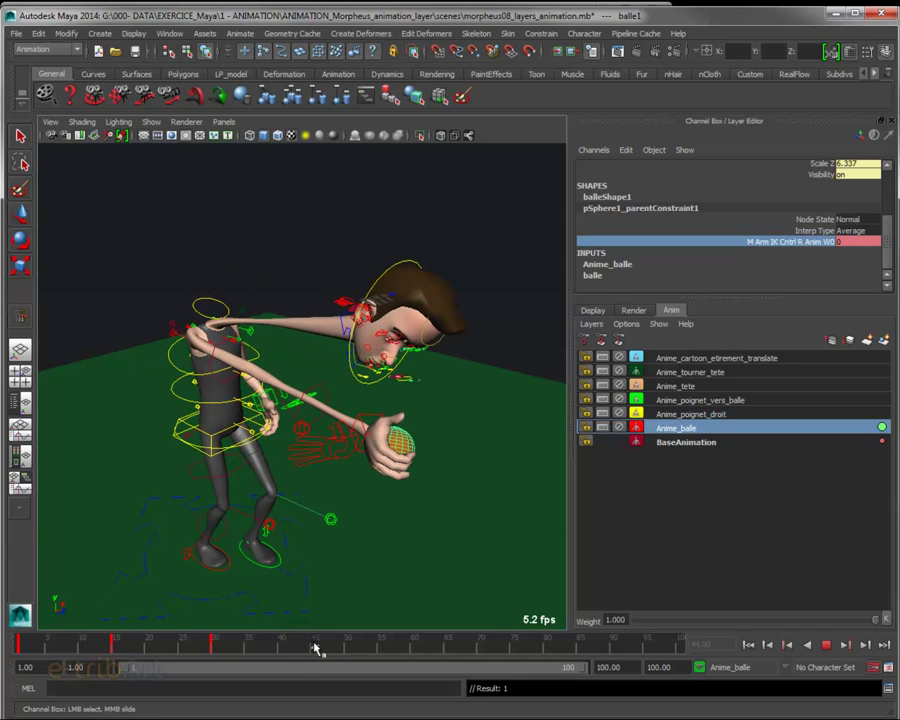
right_click(817, 246)
click(817, 246)
click(845, 242)
text(1)
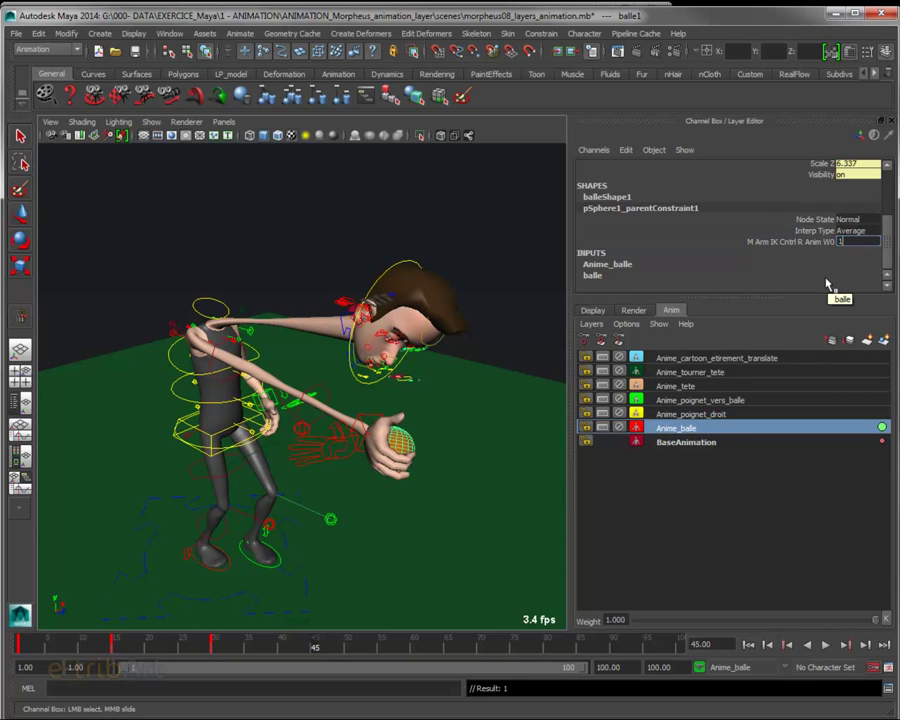
text(0)
key(Return)
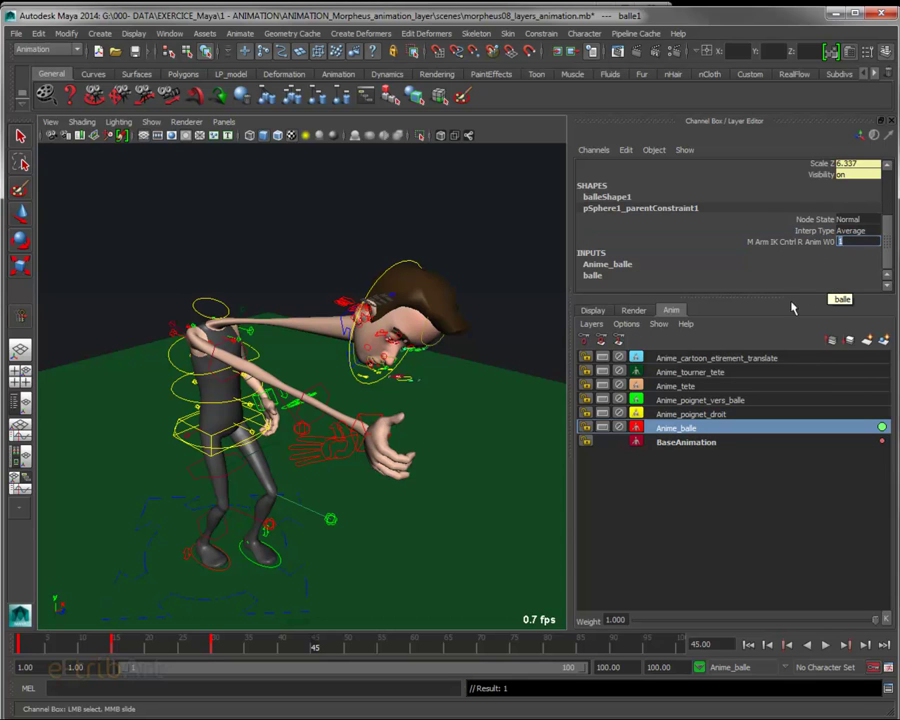
Step: Move the freed ball just beyond the palm to Translate -18.839, 113.452, 95.340
scroll(446, 404, down, 3)
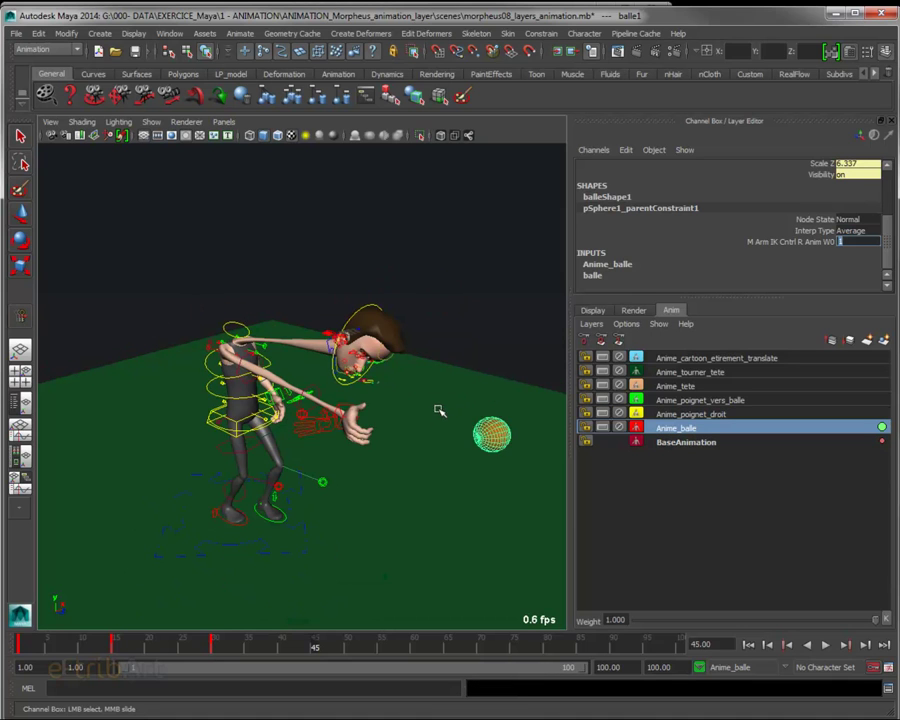
alt+drag(438, 410, 444, 436)
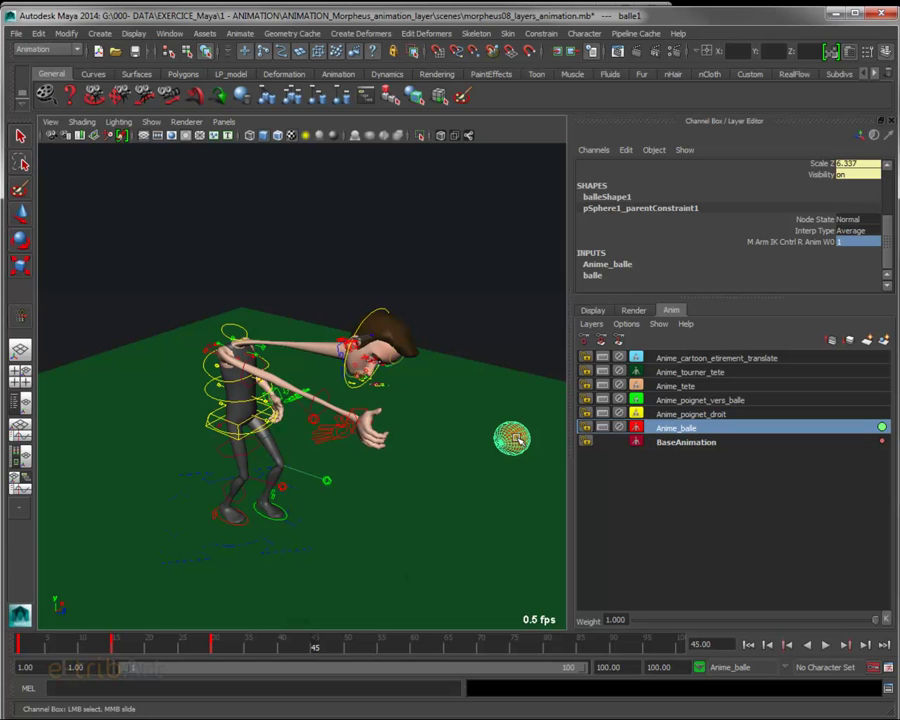
key(w)
mouse_move(512, 438)
mouse_down()
mouse_move(527, 444)
mouse_move(414, 428)
mouse_move(385, 448)
mouse_move(404, 428)
mouse_move(484, 418)
mouse_up()
drag(457, 246, 457, 273)
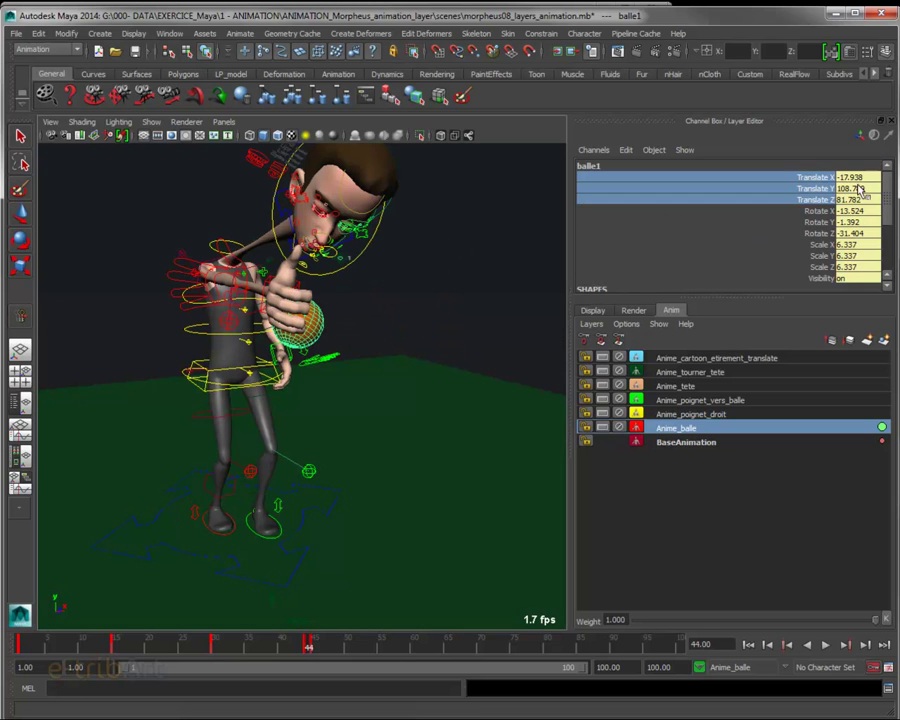
Step: Select the ball's Translate X, Y and Z channels and scrub through the reach to frame 44
click(860, 178)
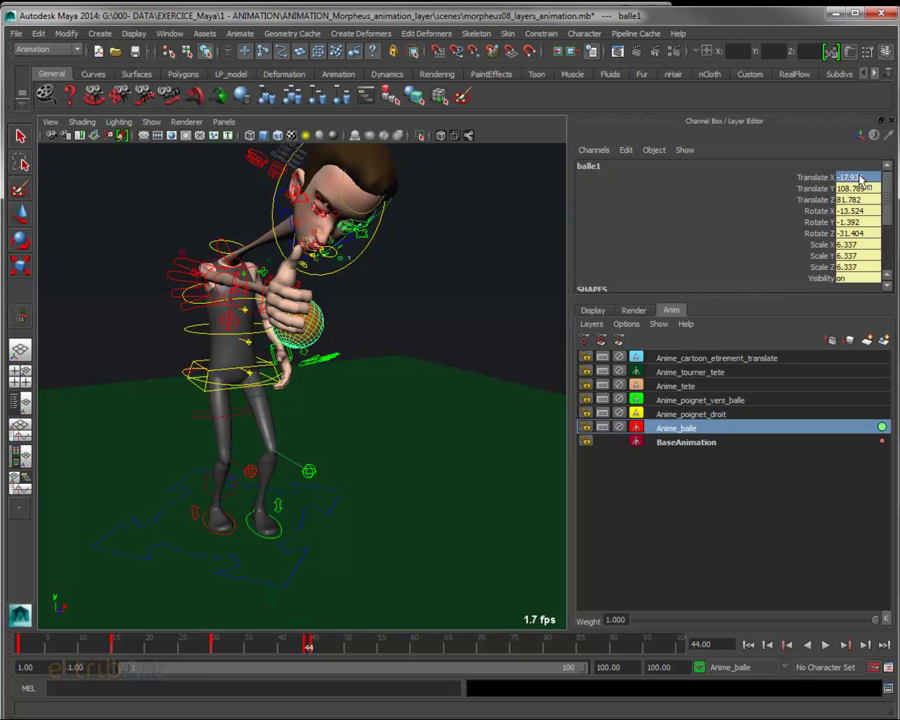
drag(860, 178, 870, 199)
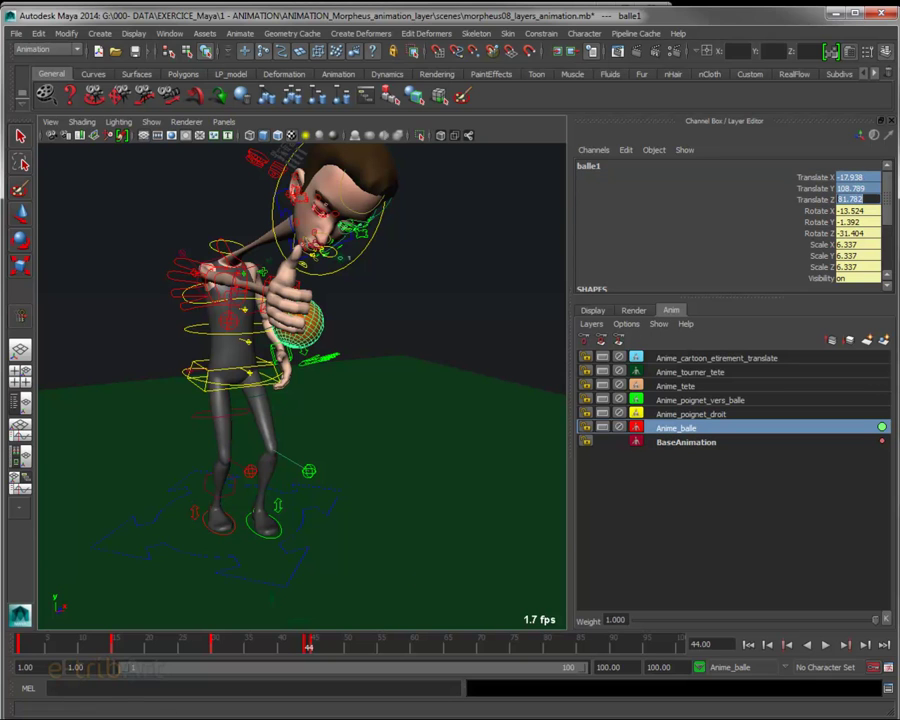
key(w)
click(270, 641)
mouse_move(260, 651)
mouse_down()
mouse_move(137, 648)
mouse_move(340, 658)
mouse_move(188, 652)
mouse_up()
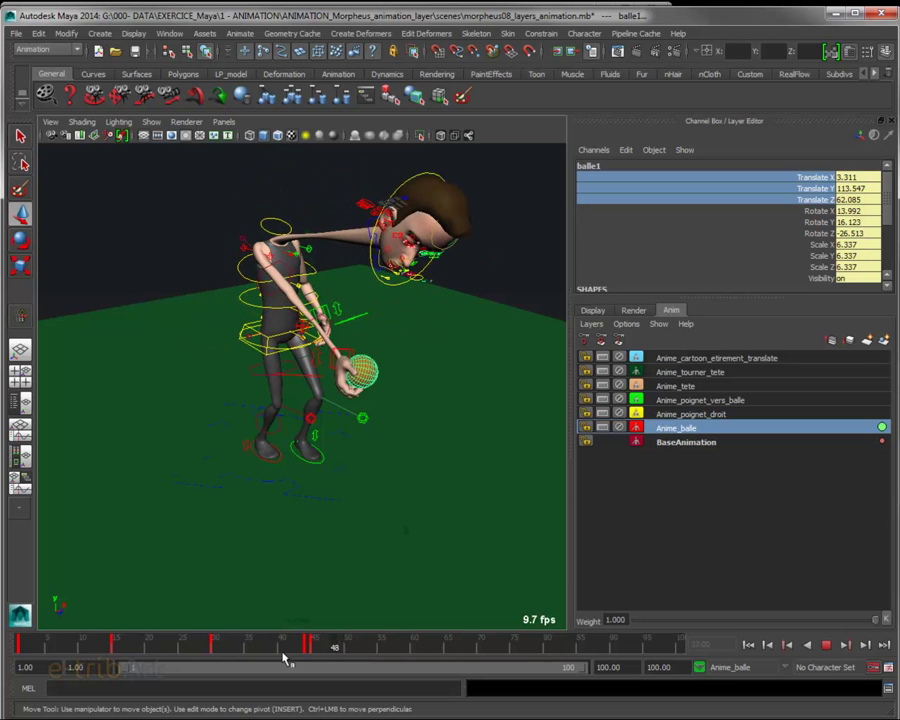
click(243, 655)
alt+drag(394, 313, 350, 395)
mouse_move(243, 650)
mouse_down()
mouse_move(322, 648)
mouse_move(307, 645)
mouse_up()
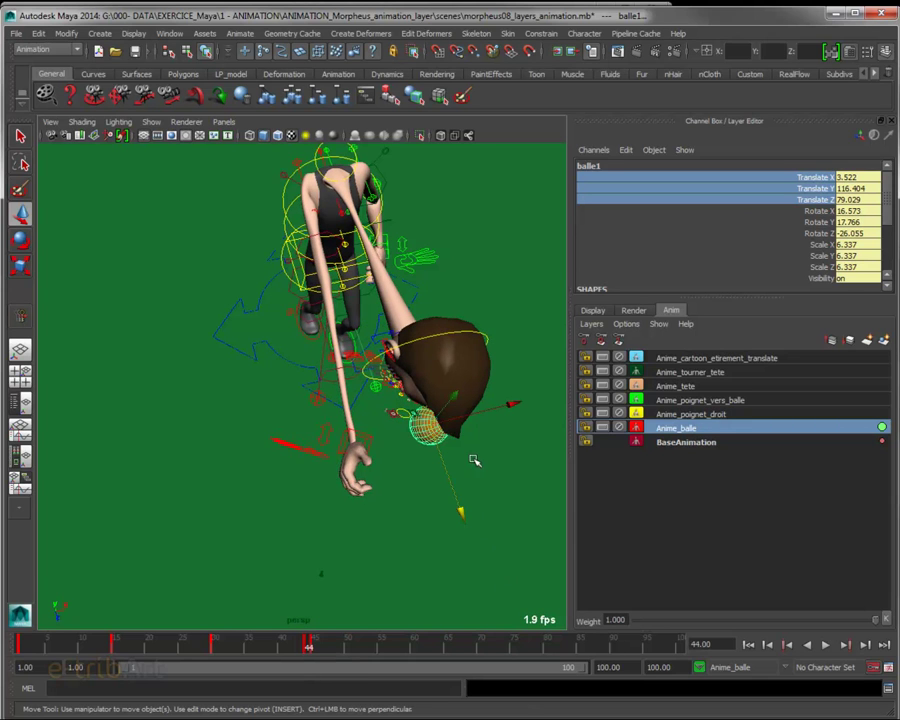
Step: Move the ball beside the hand to Translate -8.606, 116.404, 81.992 and play back
drag(507, 405, 490, 418)
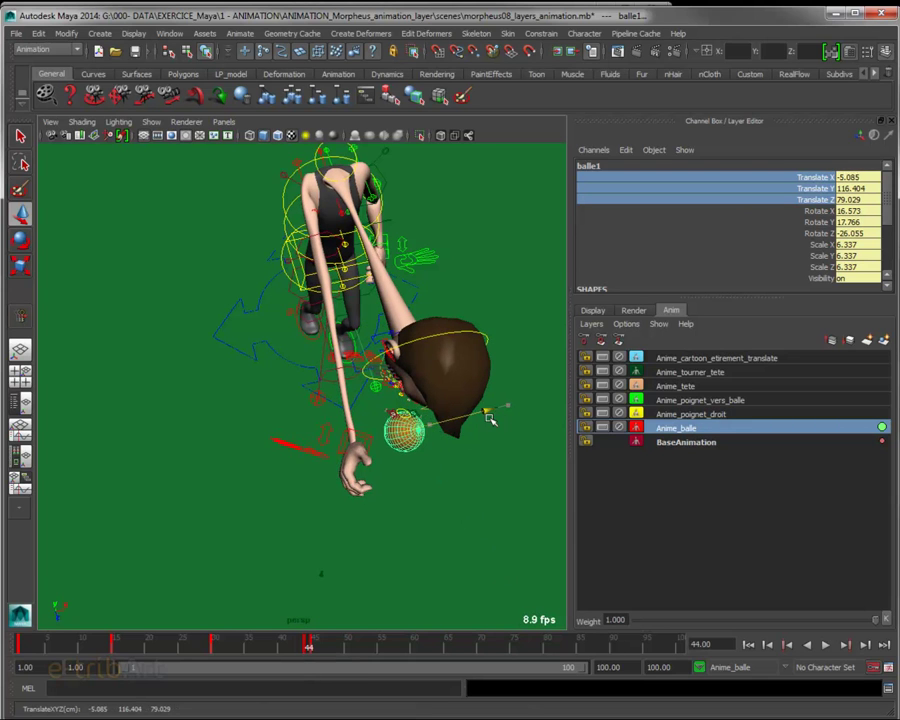
middle_drag(490, 418, 493, 428)
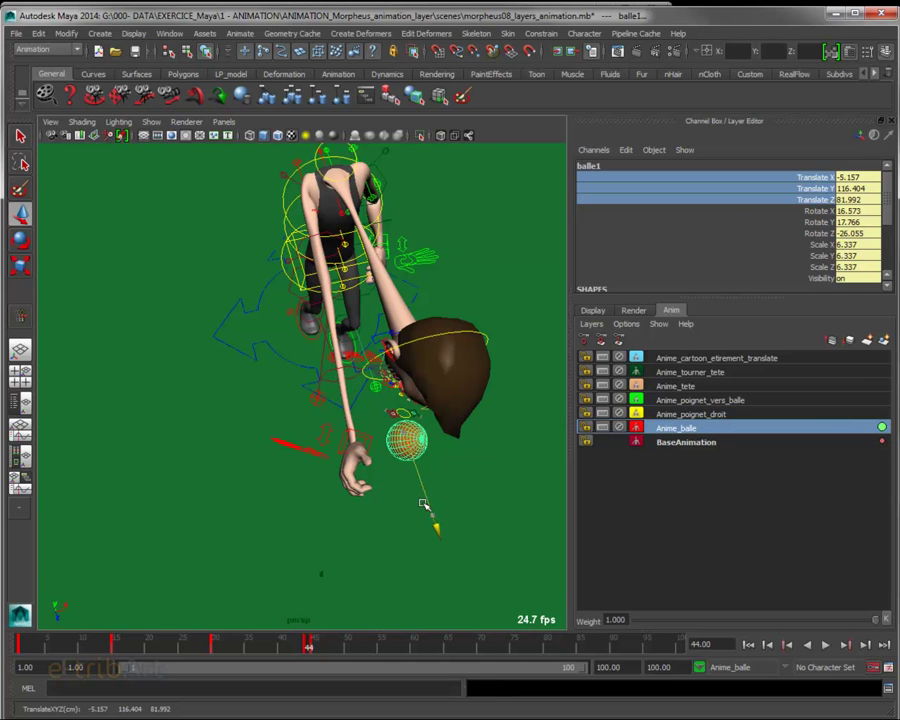
drag(493, 428, 482, 424)
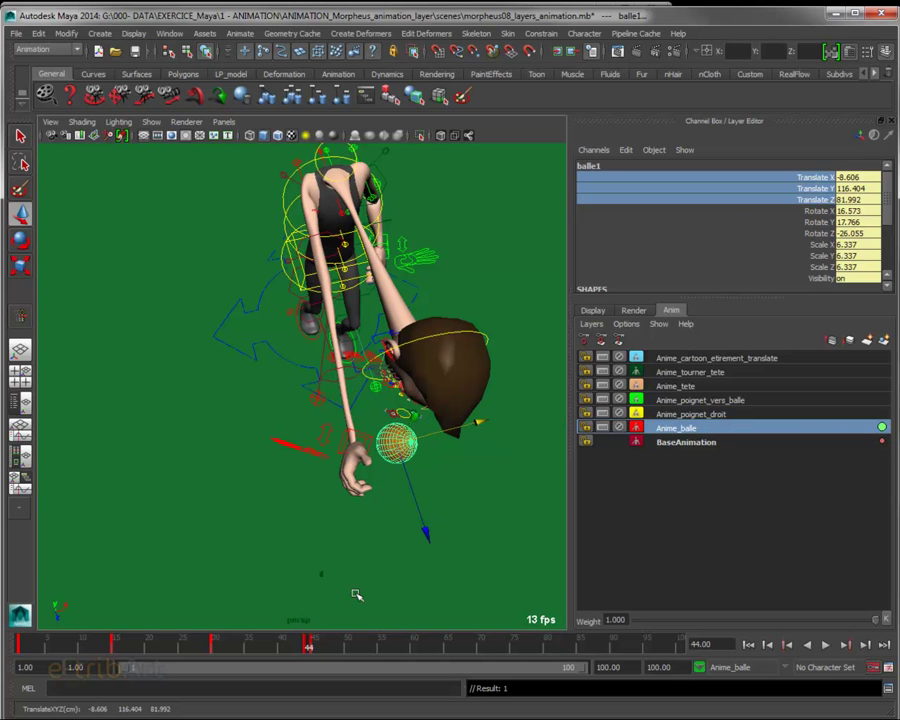
key(alt+v)
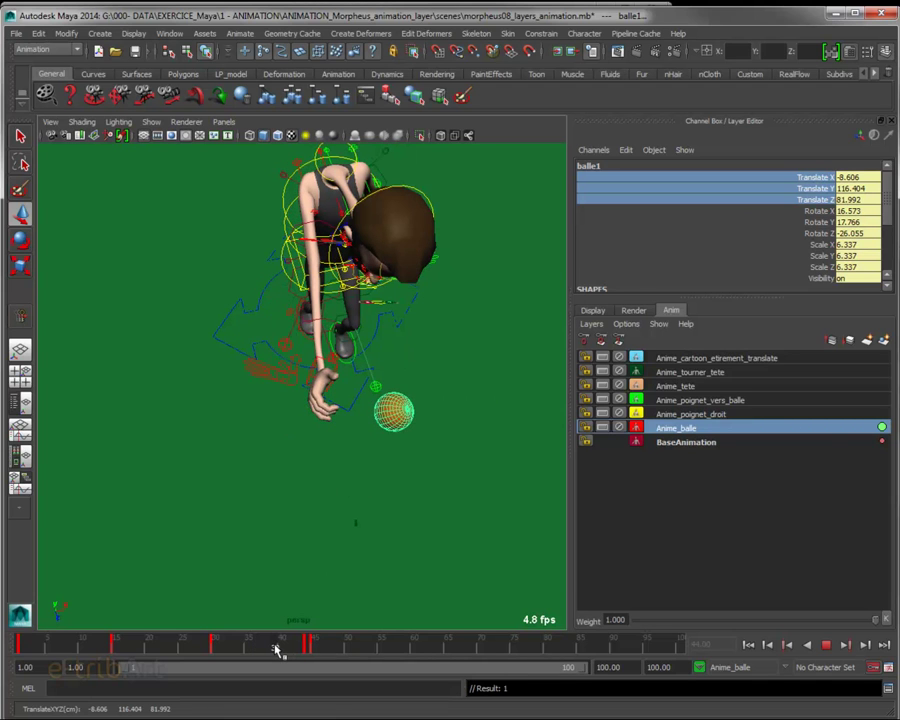
Step: At frame 39, move the ball along Z and X back into Morpheus's hand
click(276, 648)
drag(426, 508, 414, 472)
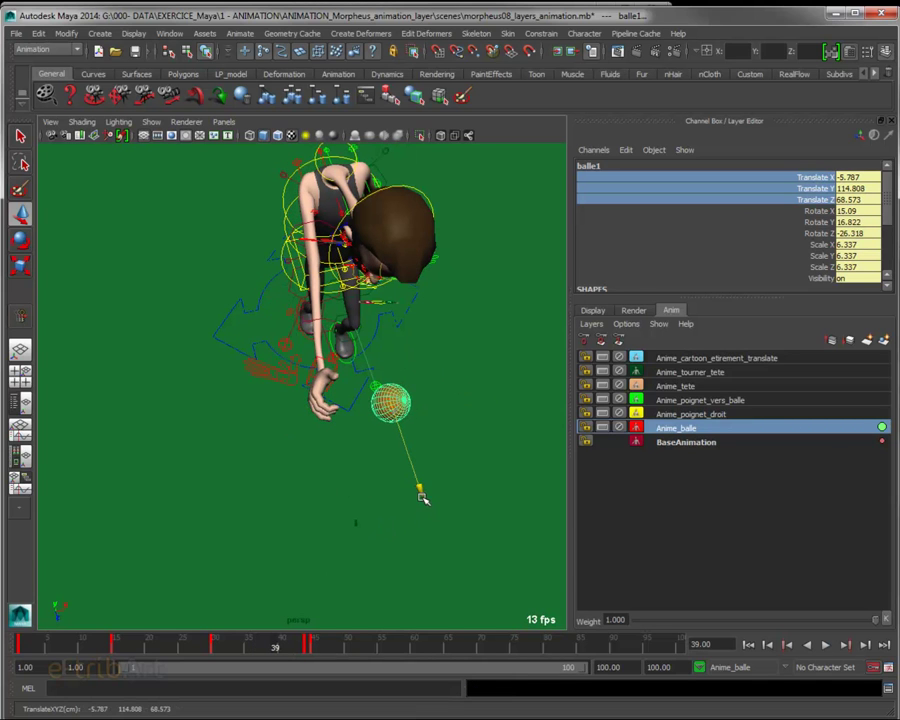
drag(433, 372, 452, 366)
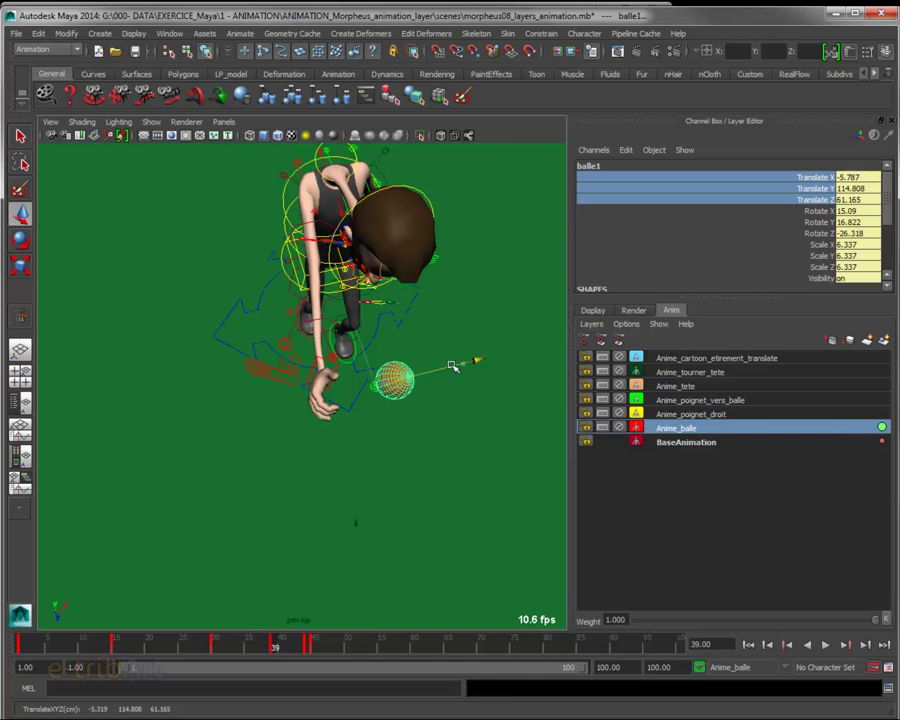
Step: Play back, orbit to a lower three-quarter view, and scrub to around frame 43 to check the ball
key(alt+v)
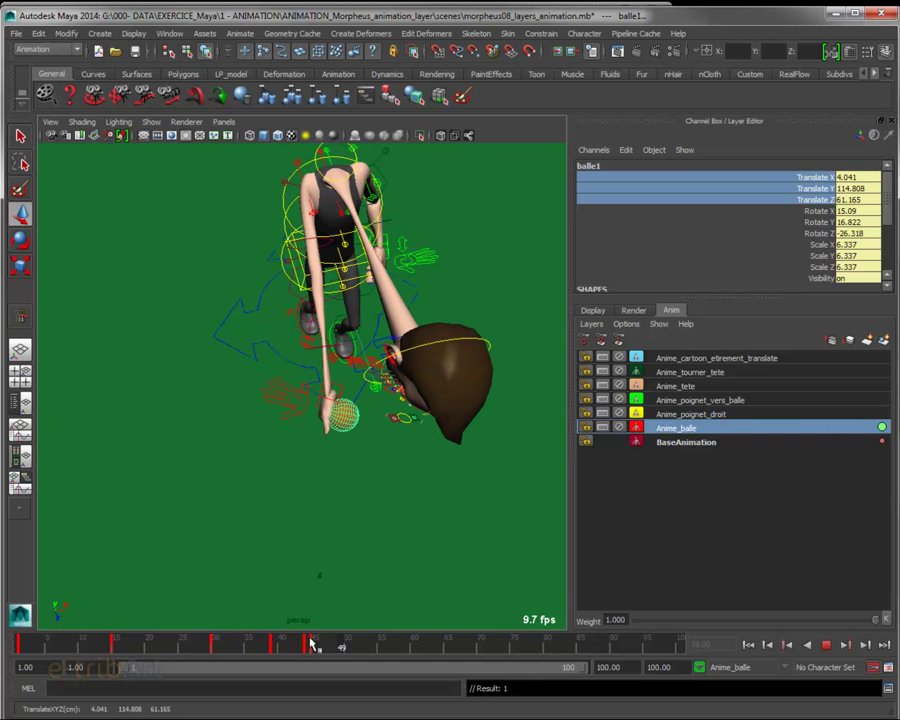
click(173, 647)
mouse_move(378, 478)
alt+mouse_down()
mouse_move(461, 420)
mouse_move(416, 406)
mouse_move(426, 406)
mouse_move(388, 418)
alt+mouse_up()
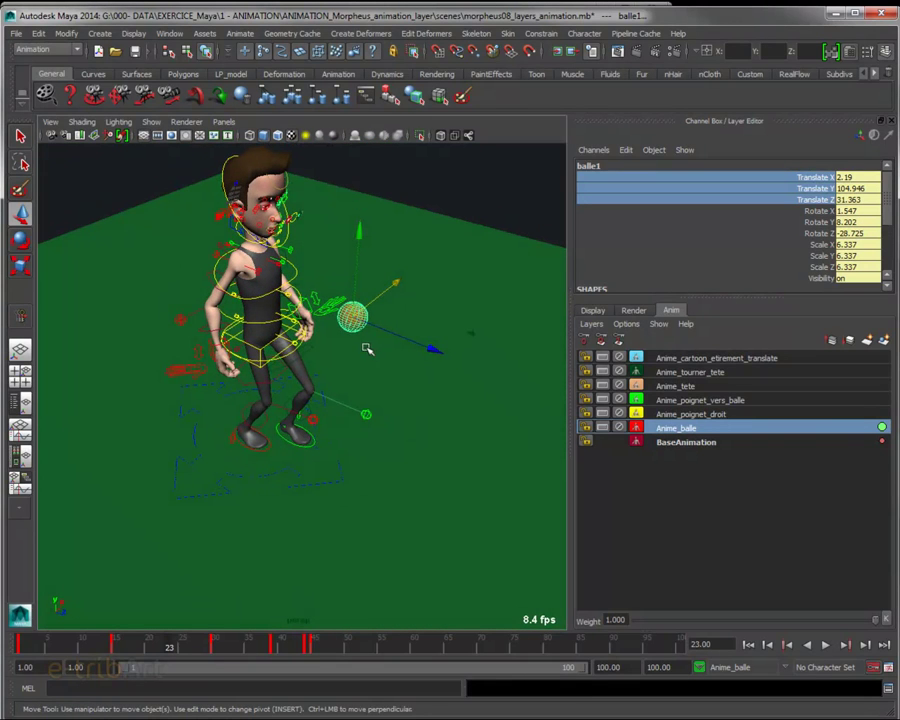
mouse_move(360, 368)
alt+mouse_down()
mouse_move(362, 346)
mouse_move(348, 331)
alt+mouse_up()
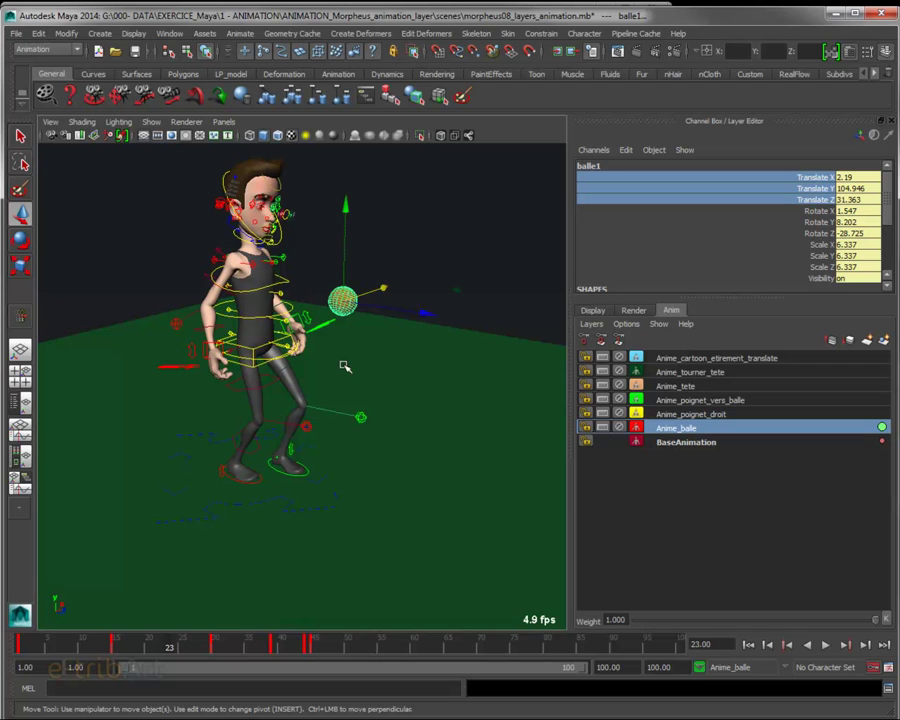
mouse_move(170, 651)
mouse_down()
mouse_move(337, 657)
mouse_move(243, 650)
mouse_move(325, 650)
mouse_move(301, 647)
mouse_move(314, 651)
mouse_move(139, 645)
mouse_move(318, 645)
mouse_up()
Step: Play to frame 55 and select the Anime_cartoon_etirement_translate layer in the Layer Editor
key(alt+v)
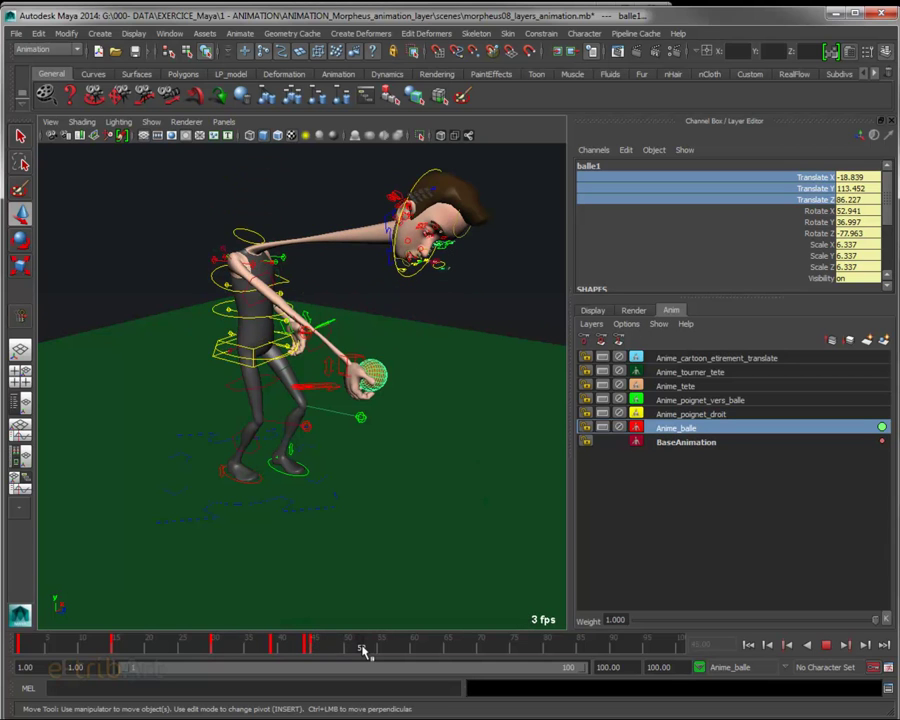
mouse_move(390, 651)
mouse_down()
mouse_move(381, 646)
mouse_move(416, 484)
mouse_move(434, 474)
mouse_move(437, 490)
mouse_up()
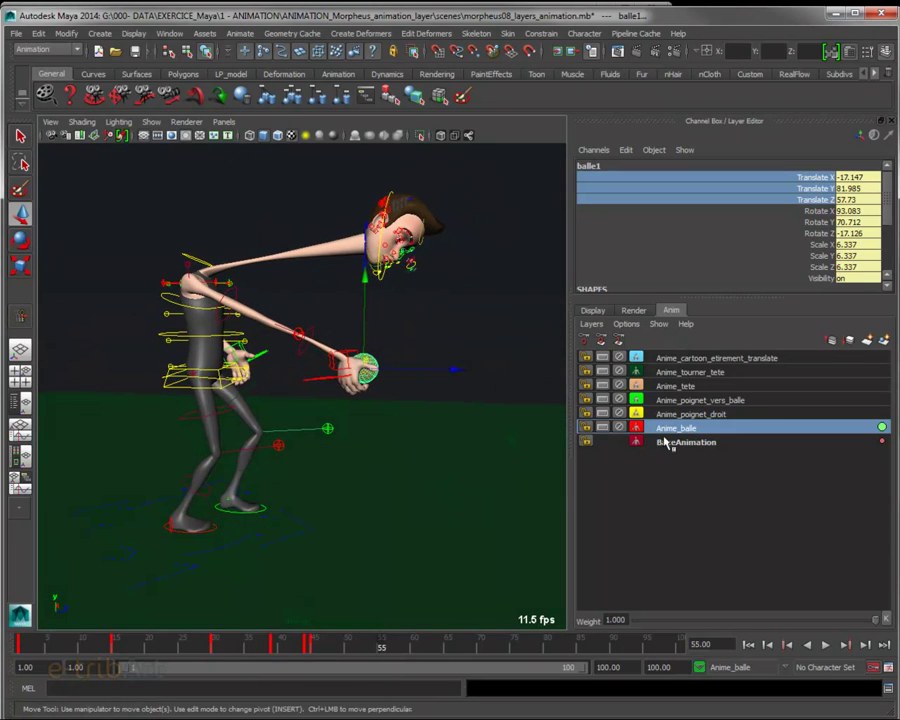
click(690, 414)
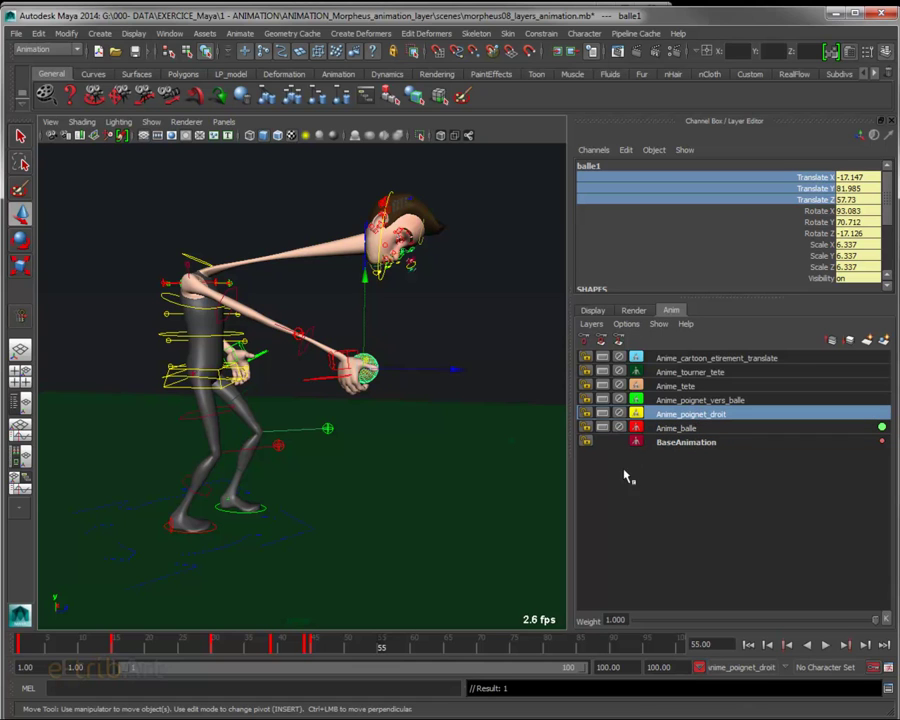
click(675, 386)
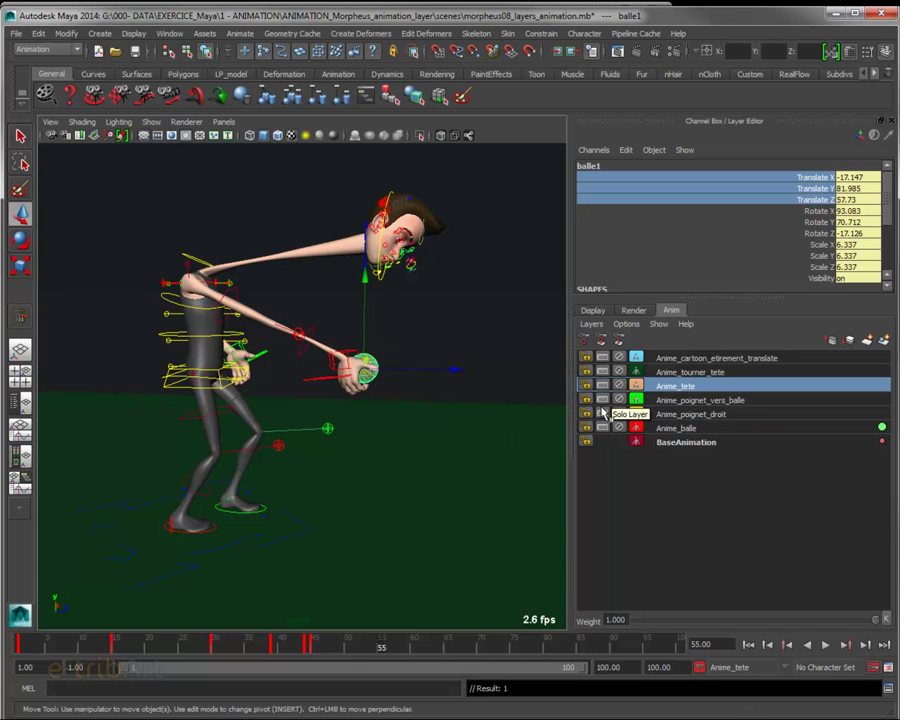
click(680, 414)
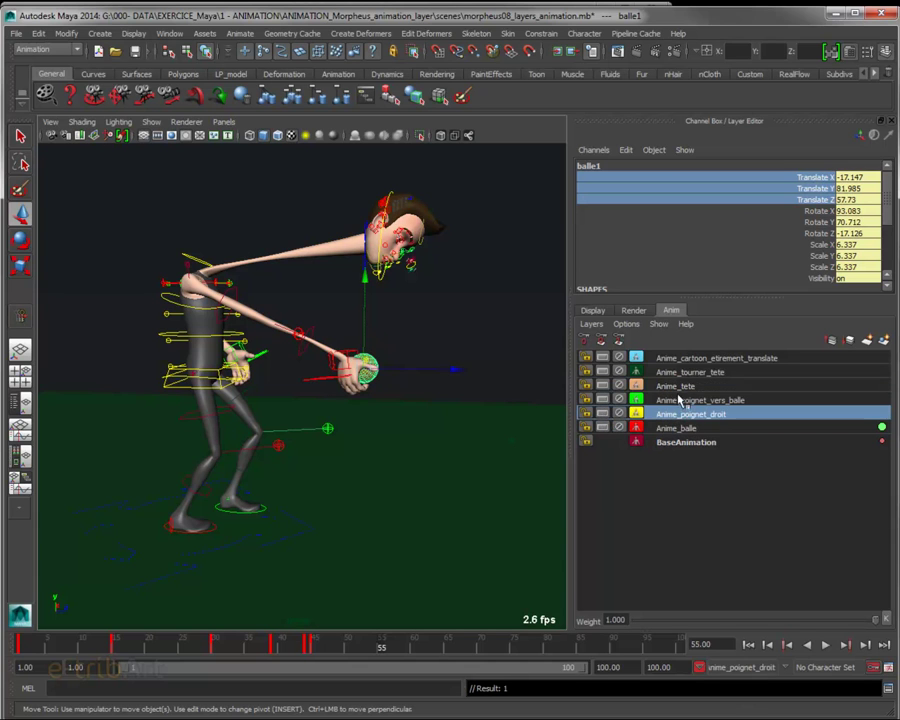
click(680, 358)
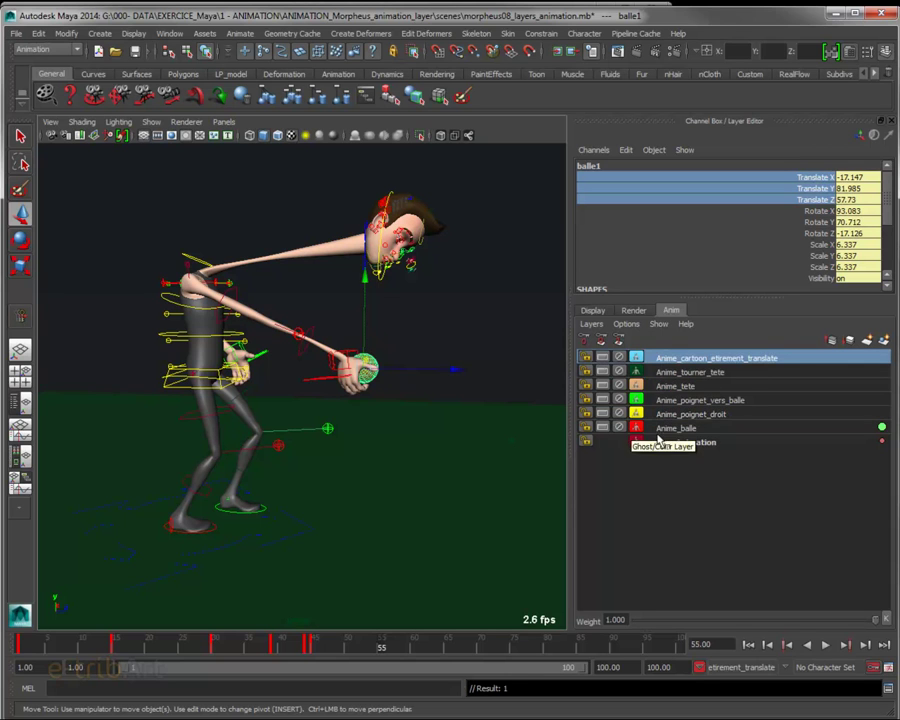
Step: Solo the Anime_cartoon_etirement_translate layer and play back its effect alone
click(602, 358)
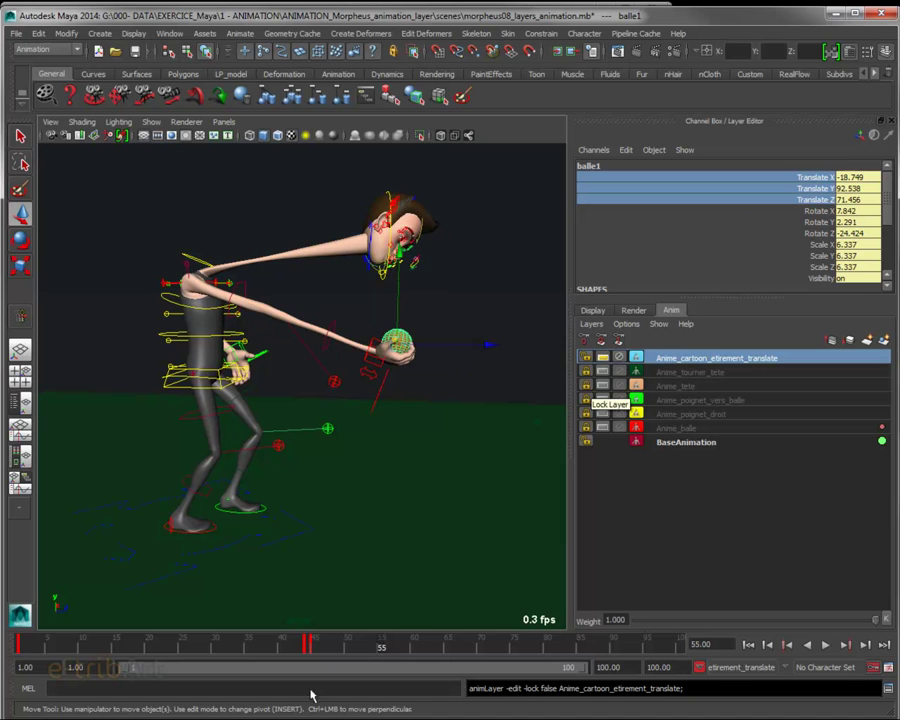
key(alt+v)
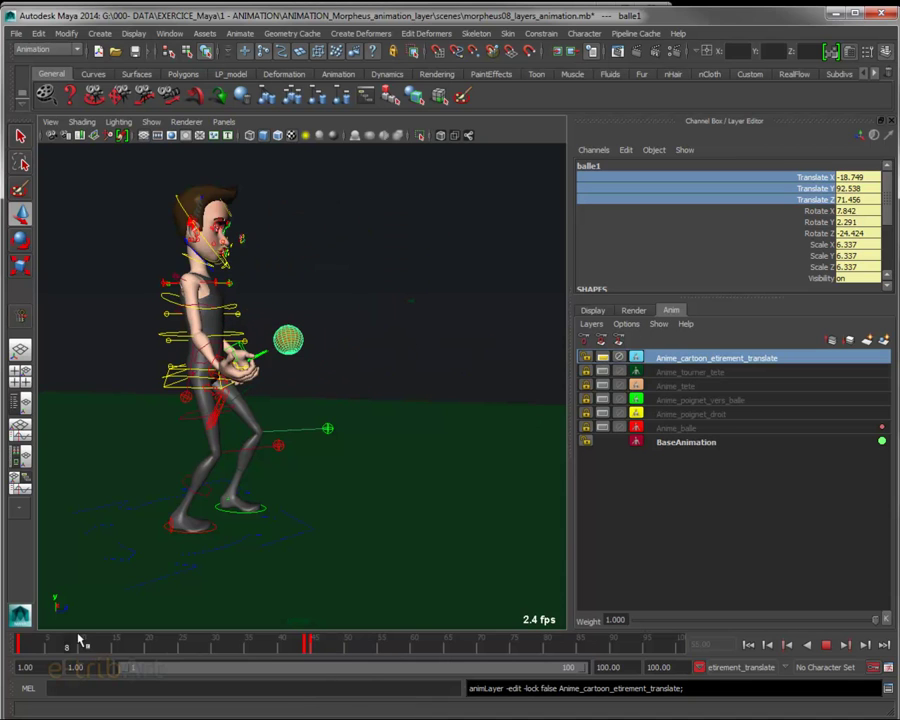
key(alt+v)
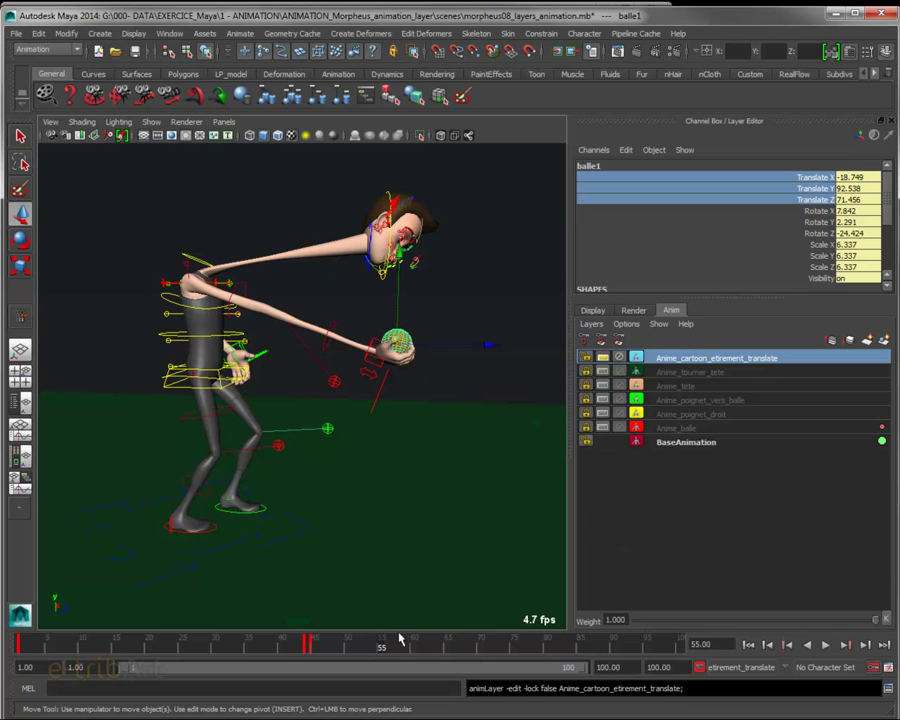
Step: Clear the other layer solos and solo only the Anime_poignet_vers_balle layer
click(602, 357)
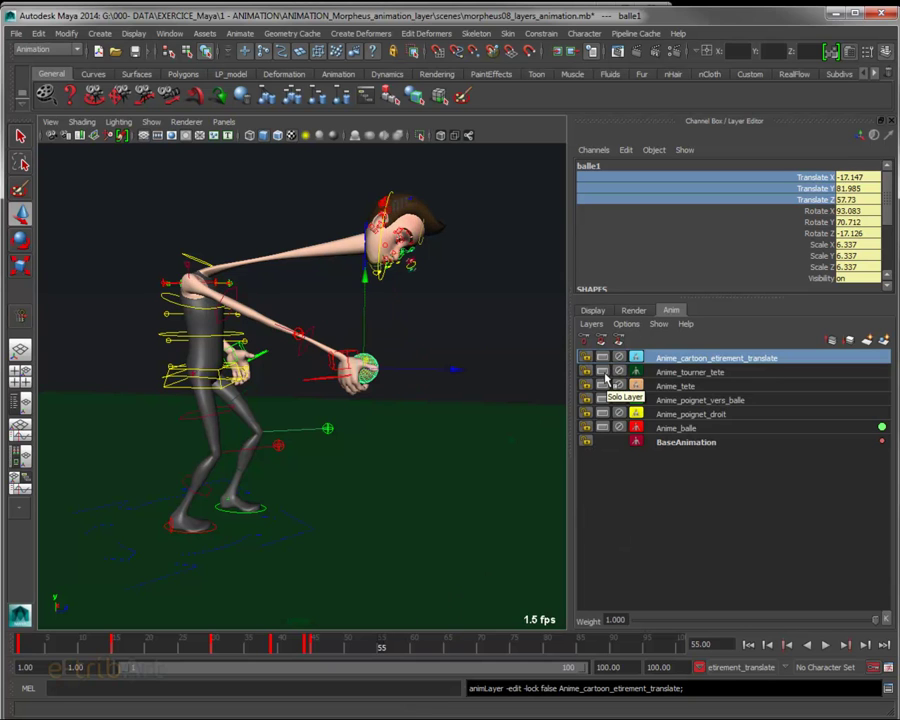
click(602, 371)
click(602, 371)
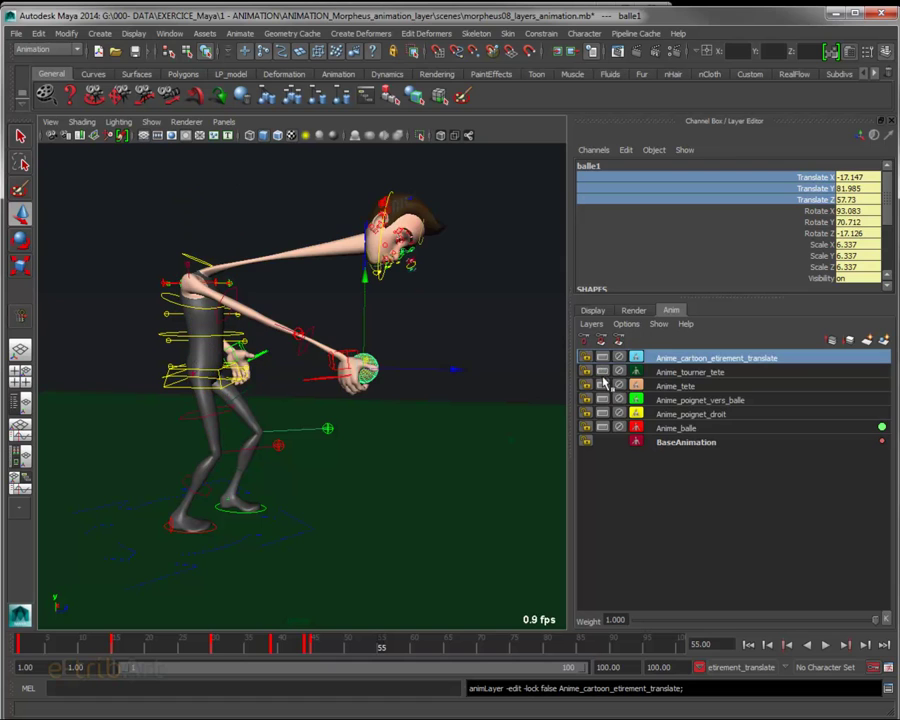
click(602, 385)
click(602, 385)
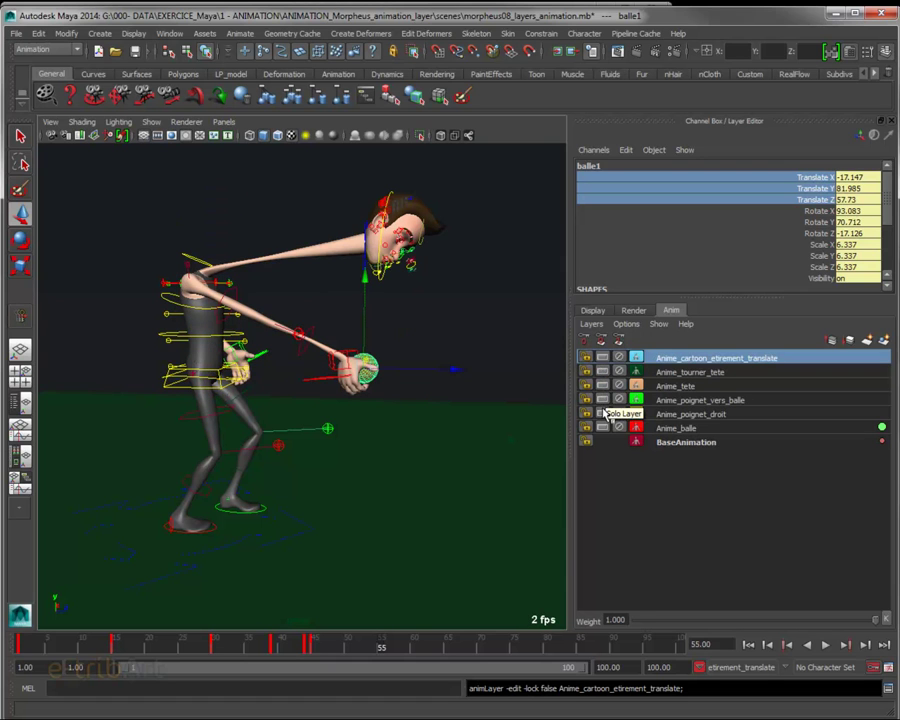
click(606, 400)
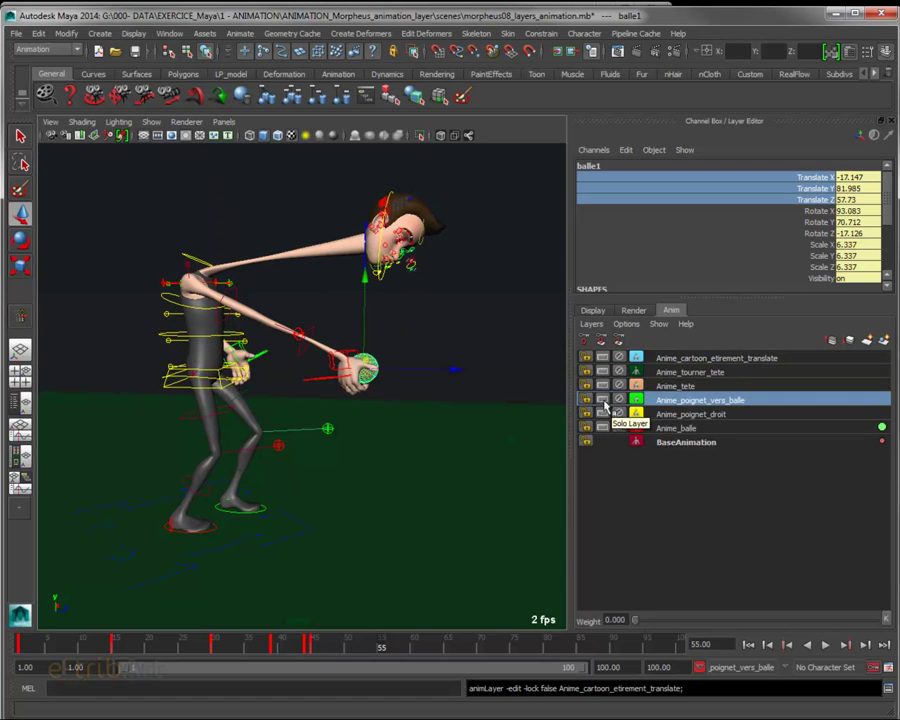
click(602, 400)
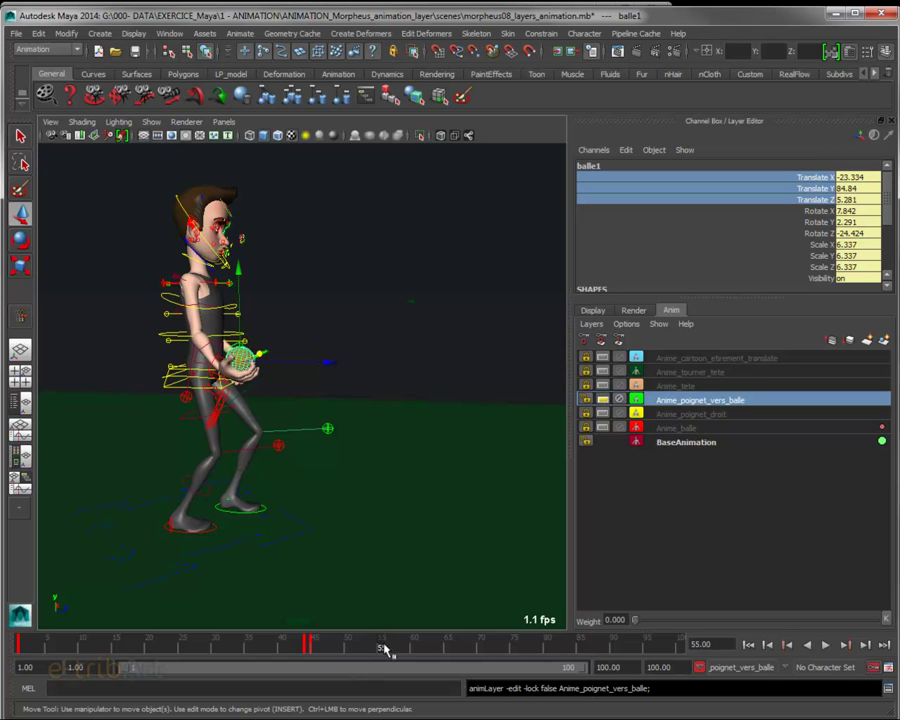
key(alt+v)
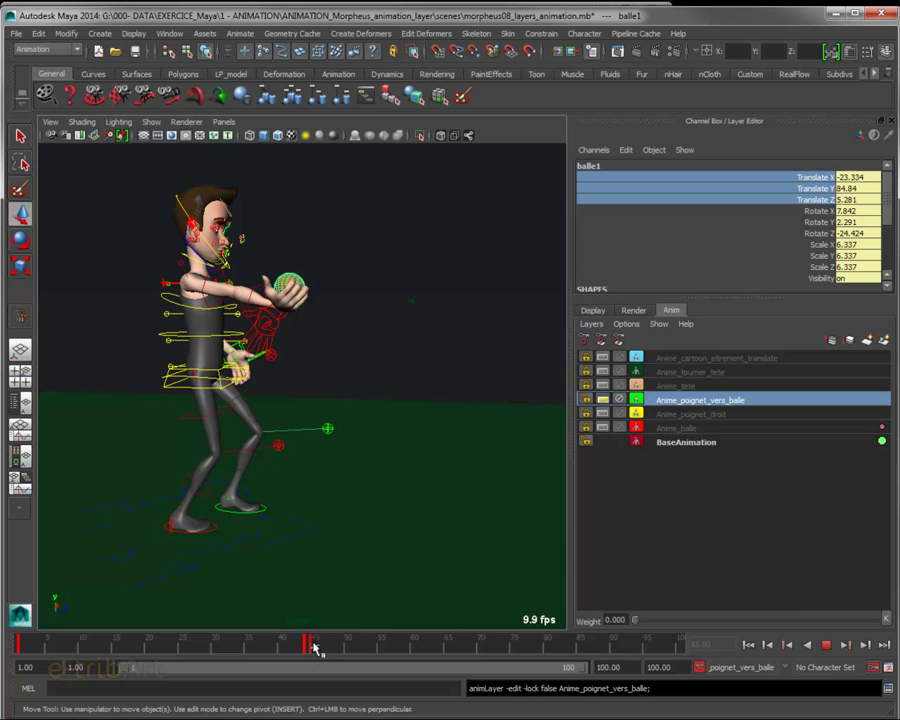
click(313, 648)
key(alt+v)
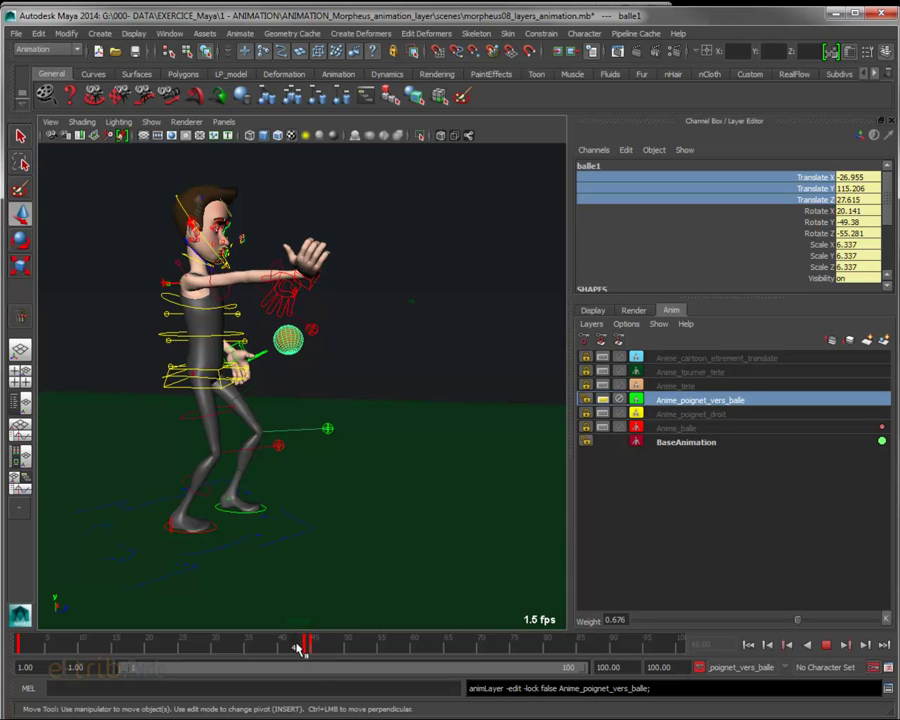
click(313, 648)
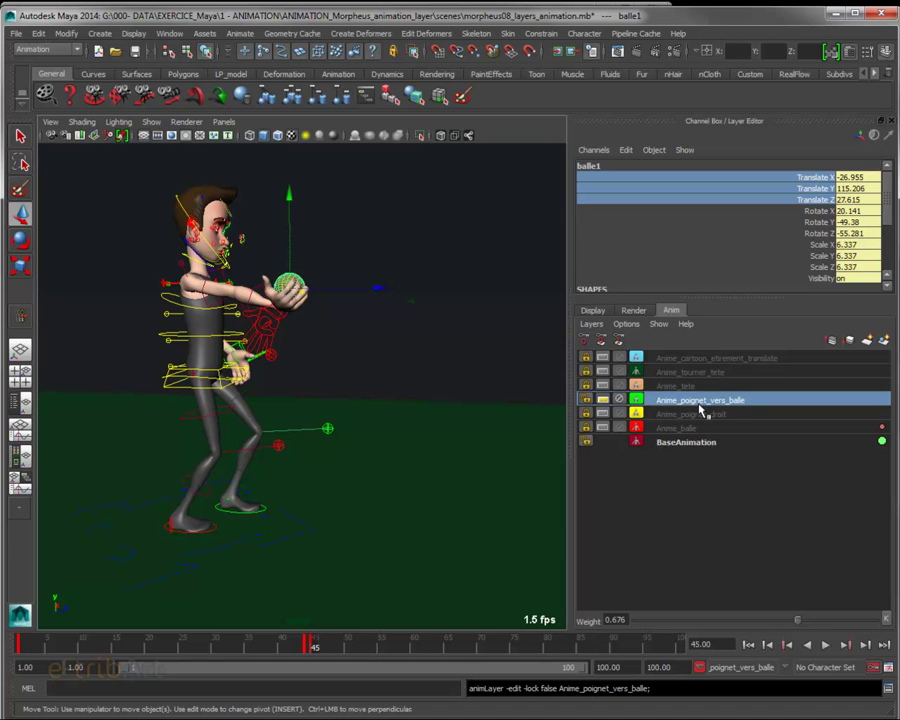
mouse_move(263, 313)
alt+mouse_down()
mouse_move(316, 342)
mouse_move(305, 335)
alt+mouse_up()
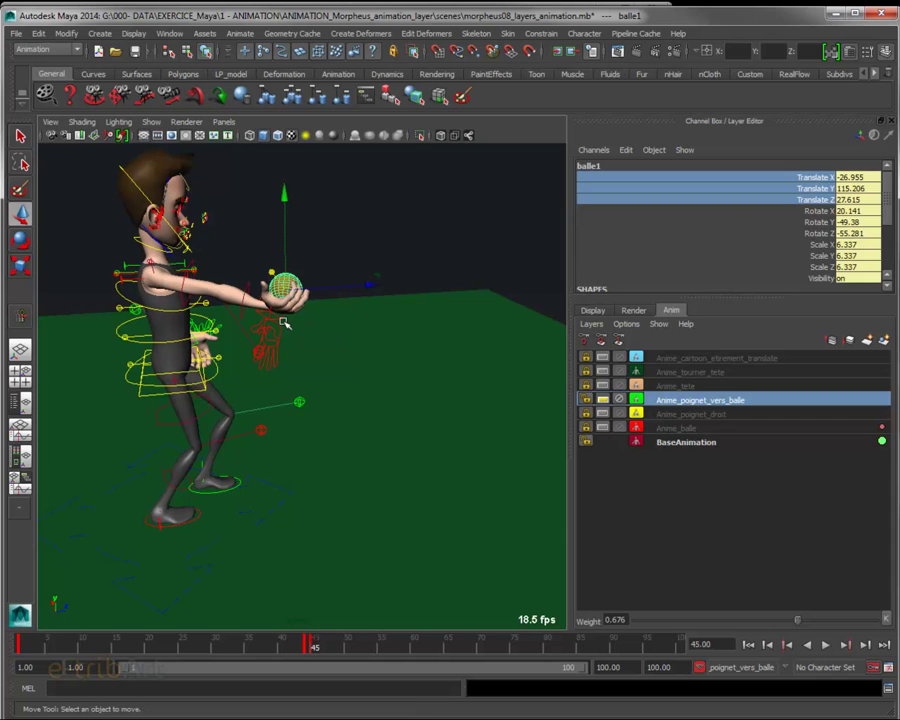
click(284, 322)
click(281, 320)
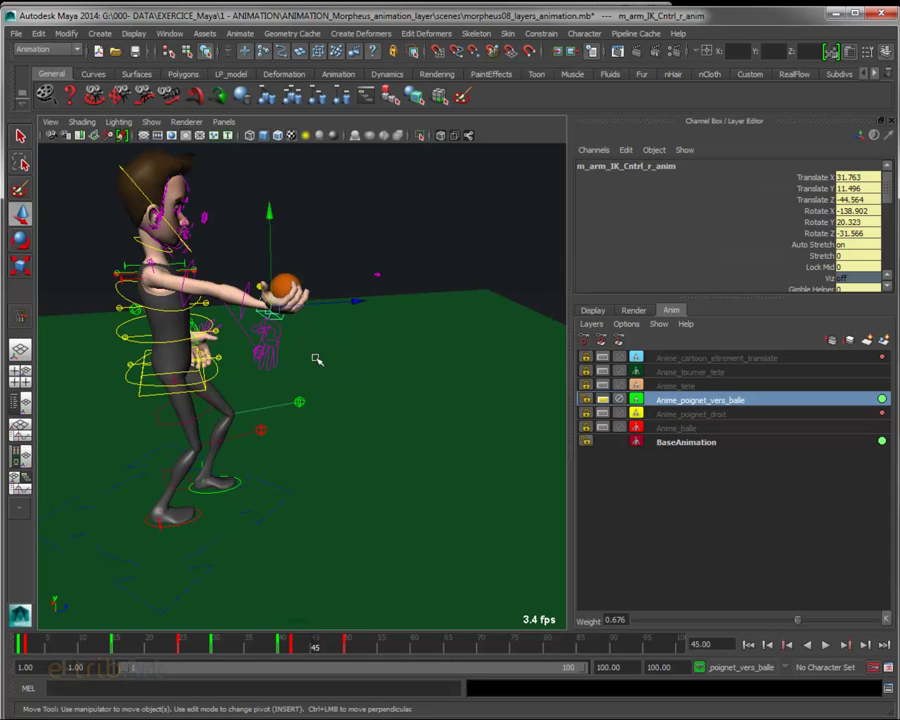
mouse_move(315, 650)
mouse_down()
mouse_move(362, 645)
mouse_move(315, 643)
mouse_up()
drag(316, 648, 361, 646)
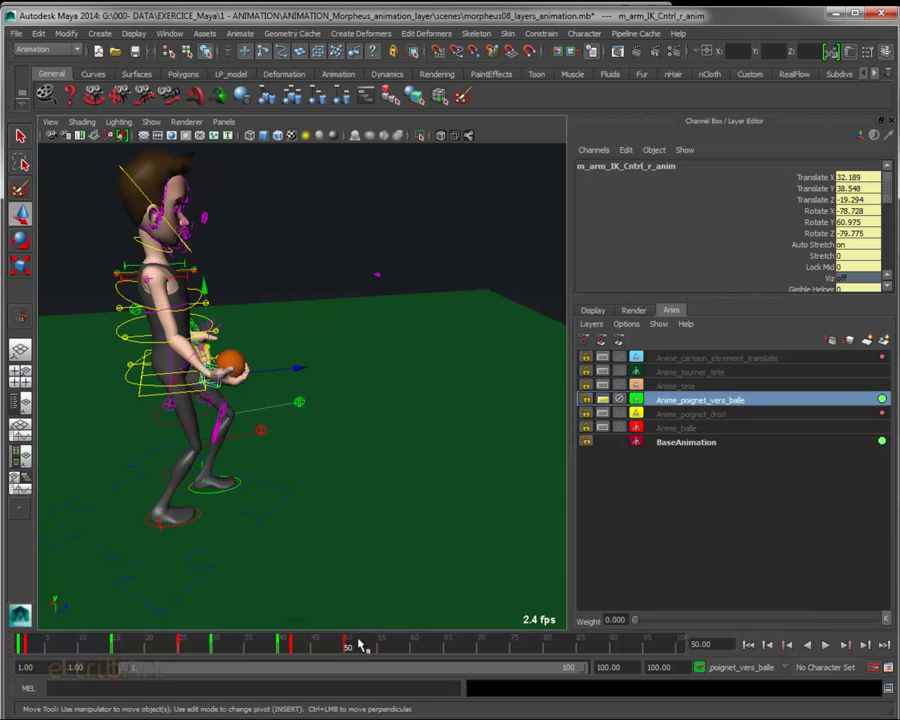
click(705, 414)
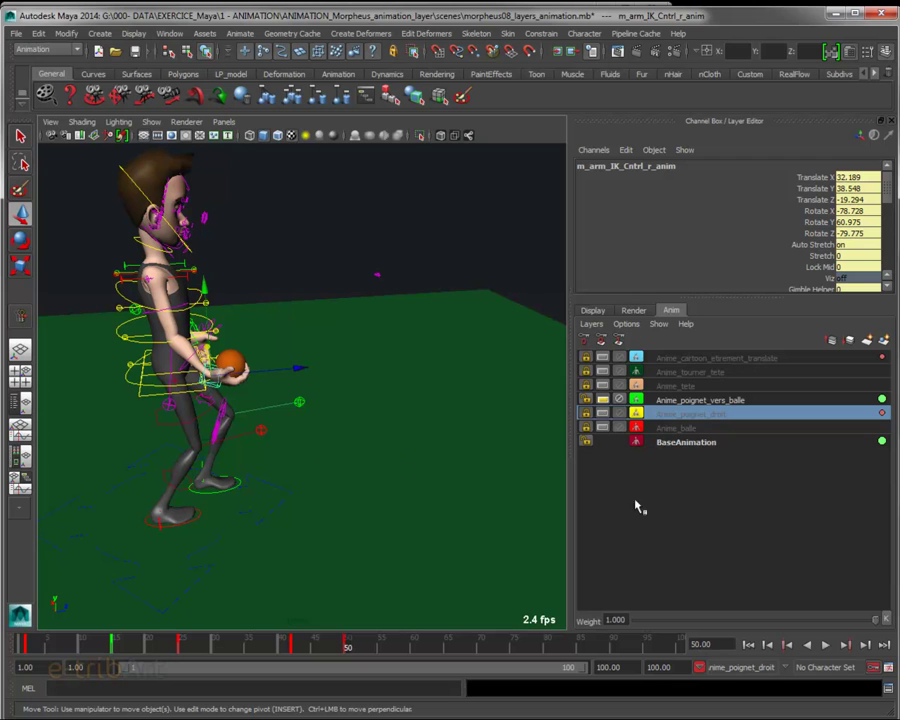
Step: Solo the Anime_poignet_droit layer and play its motion from the early frames
click(602, 400)
click(602, 414)
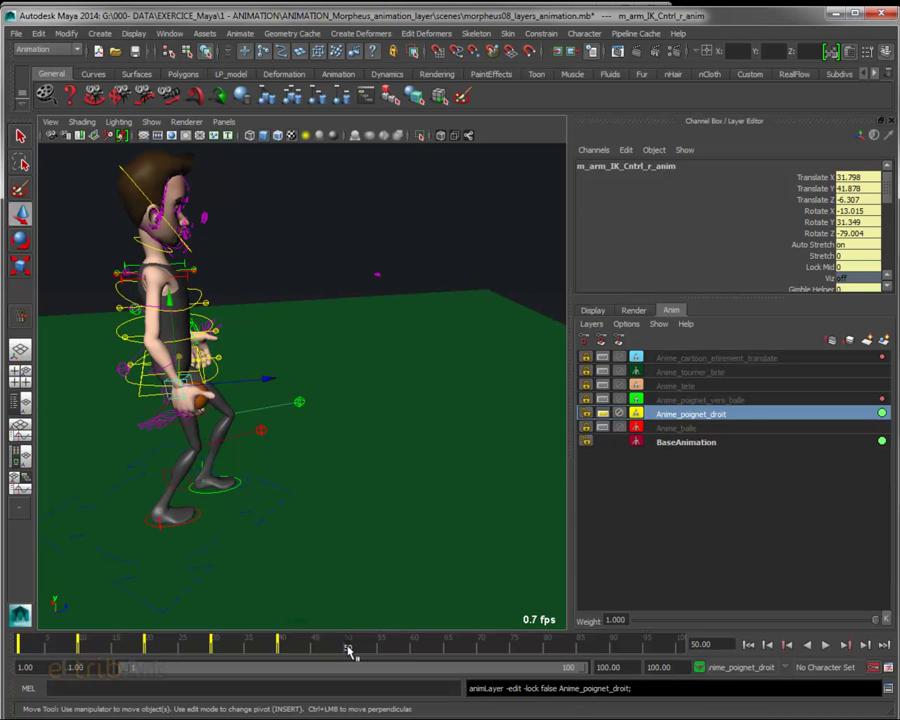
drag(343, 651, 66, 646)
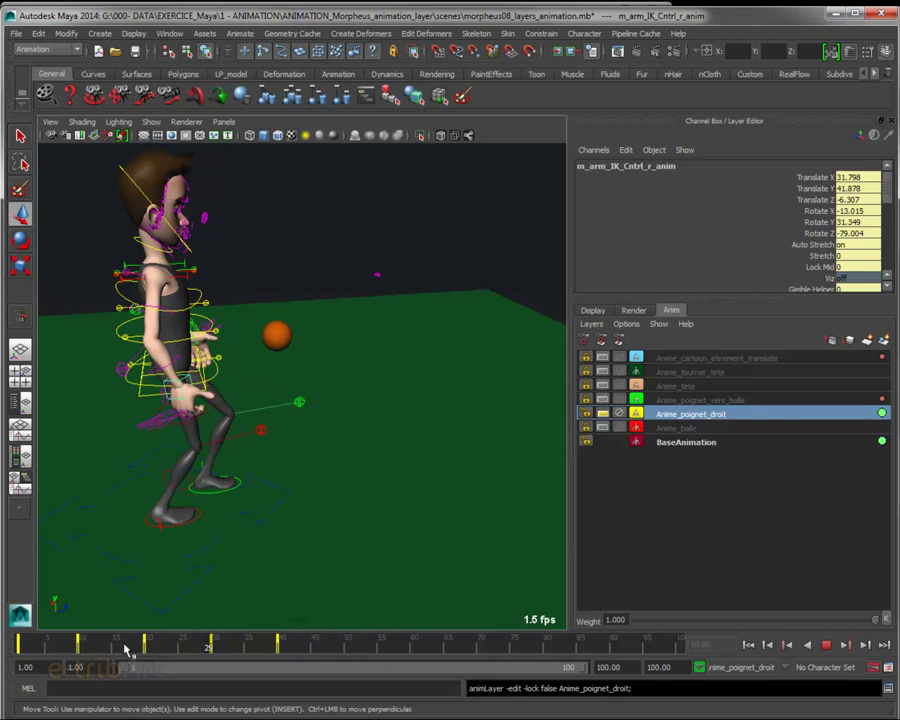
key(alt+v)
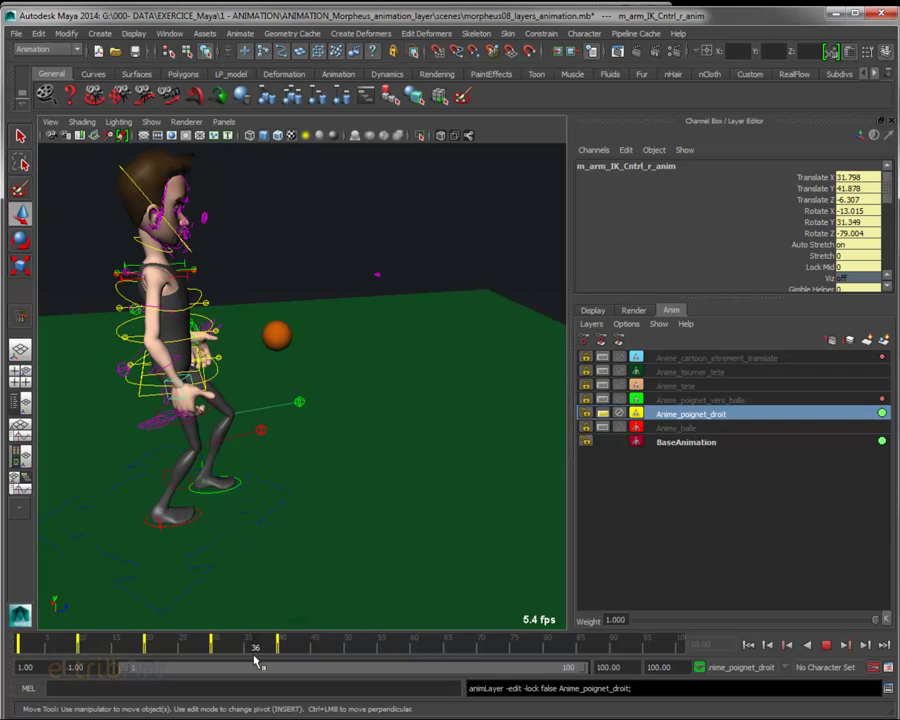
Step: Solo Anime_poignet_vers_balle, scrub to where the ball sits in the hand, and set a key
click(705, 400)
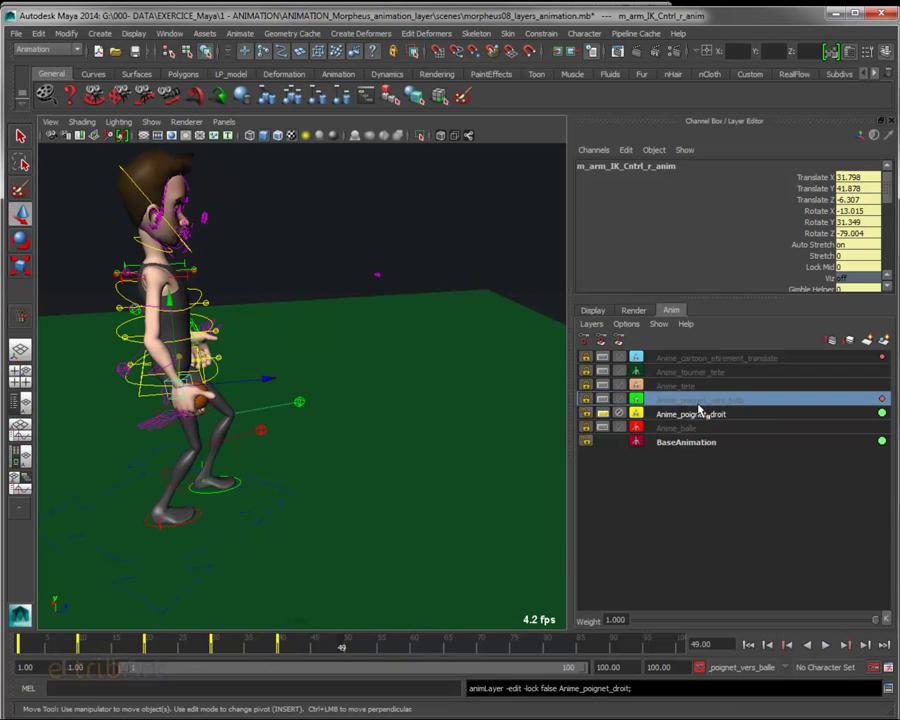
click(602, 413)
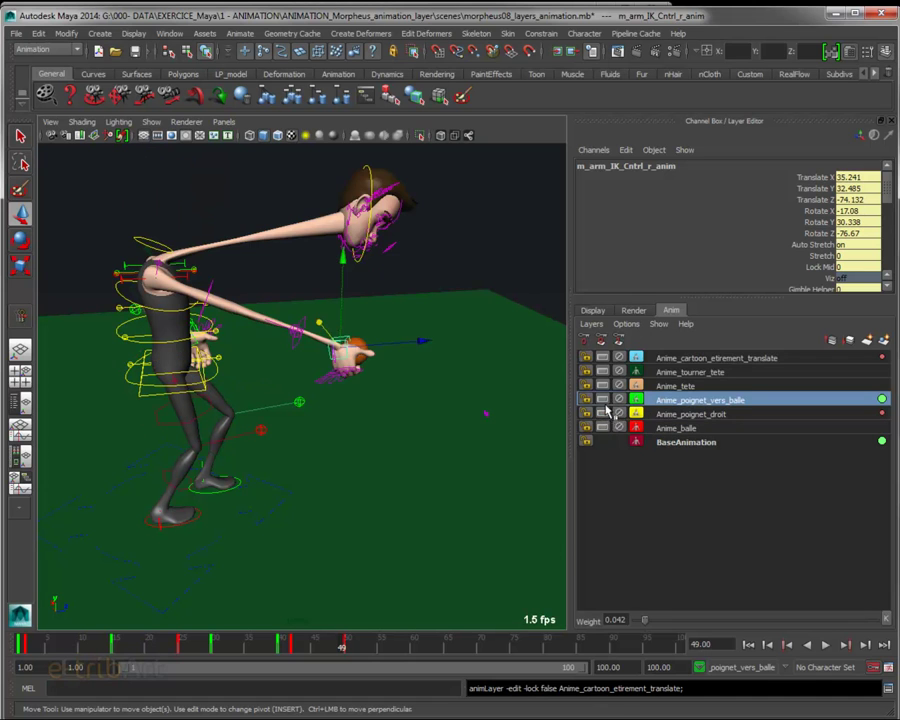
click(602, 399)
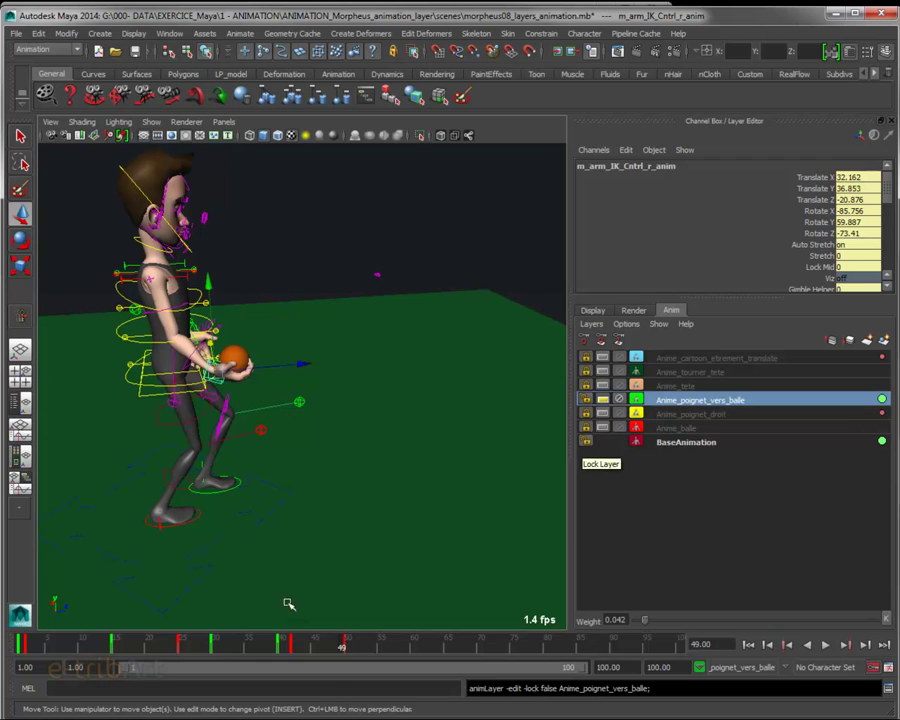
drag(345, 650, 295, 650)
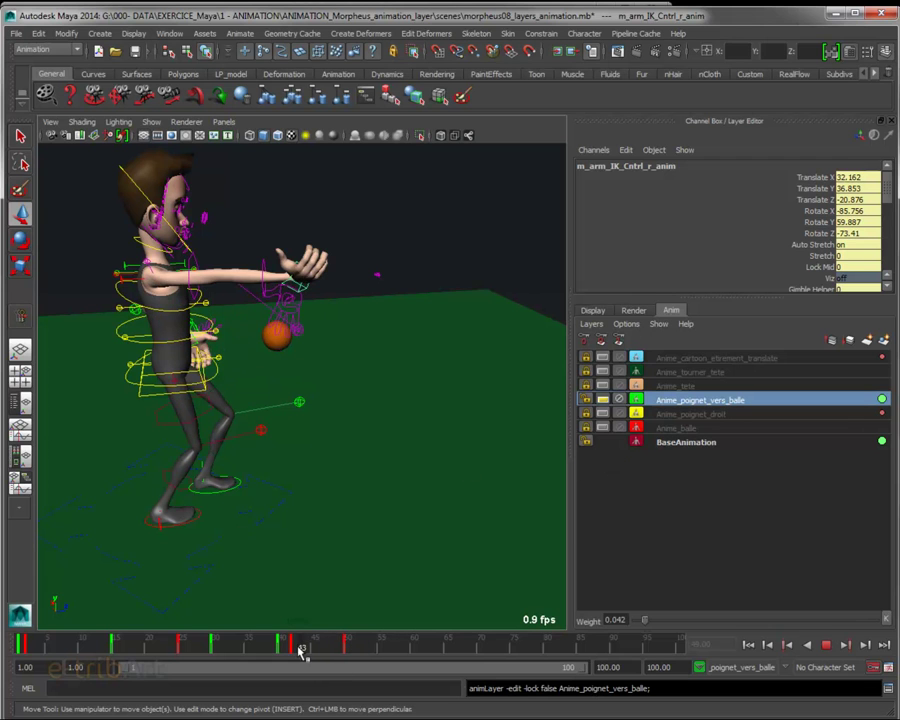
drag(295, 650, 412, 649)
mouse_move(253, 393)
alt+mouse_down()
mouse_move(271, 388)
mouse_move(172, 284)
mouse_move(172, 299)
alt+mouse_up()
key(s)
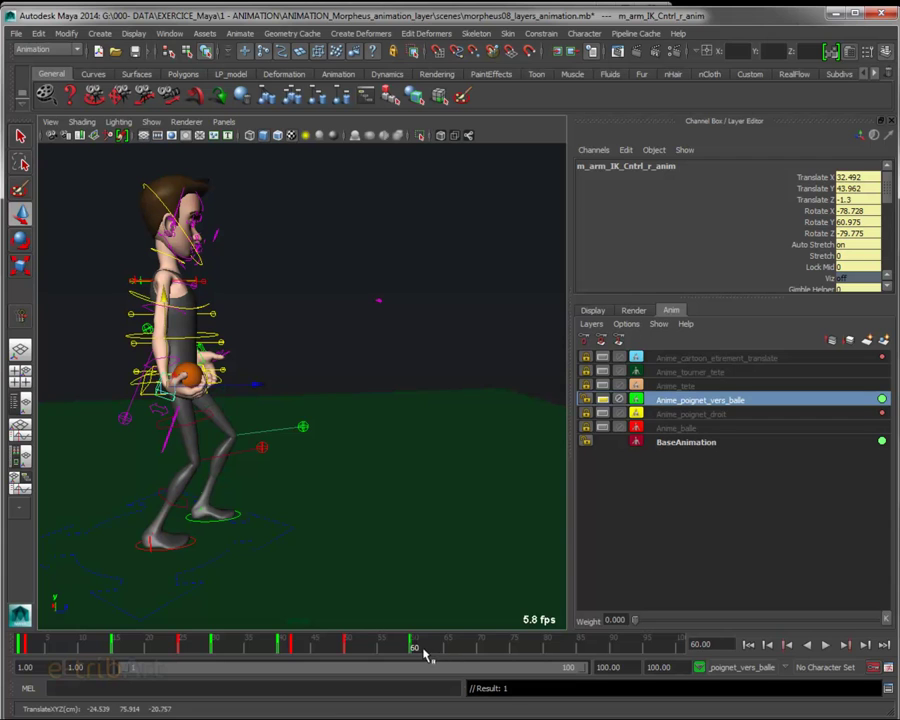
Step: Unsolo the layer, play all layers together to frame 60, and select Anime_cartoon_etirement_translate
mouse_move(418, 652)
mouse_down()
mouse_move(168, 645)
mouse_move(395, 645)
mouse_up()
key(alt+v)
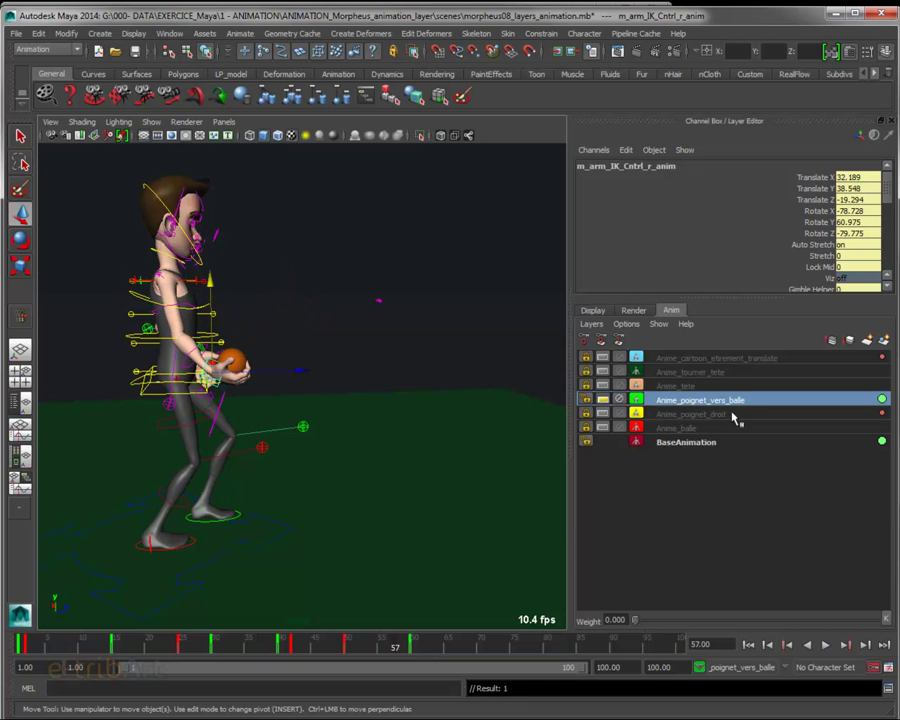
click(602, 399)
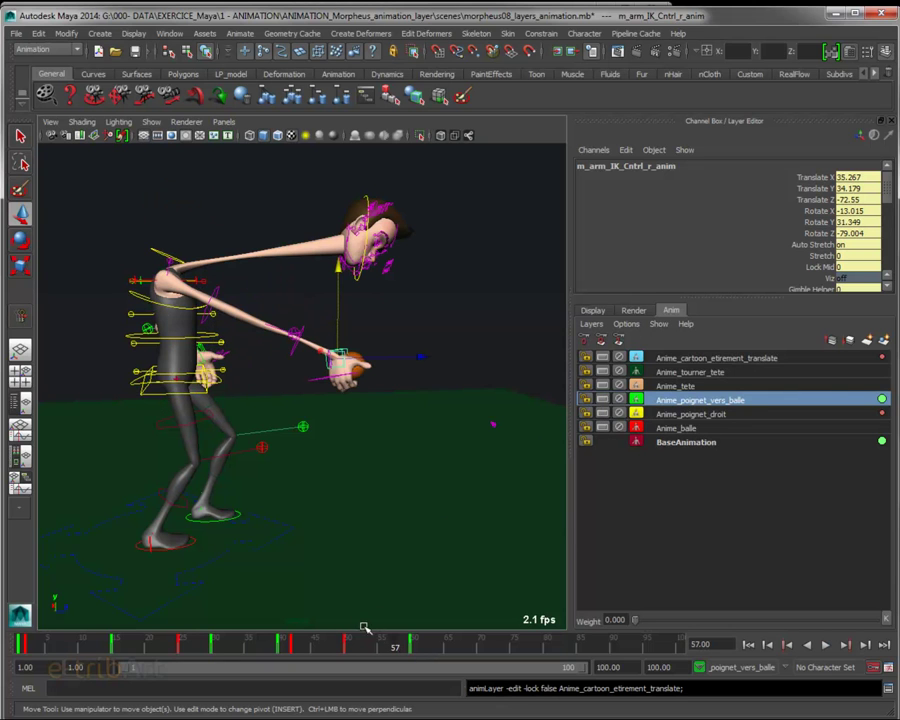
key(alt+v)
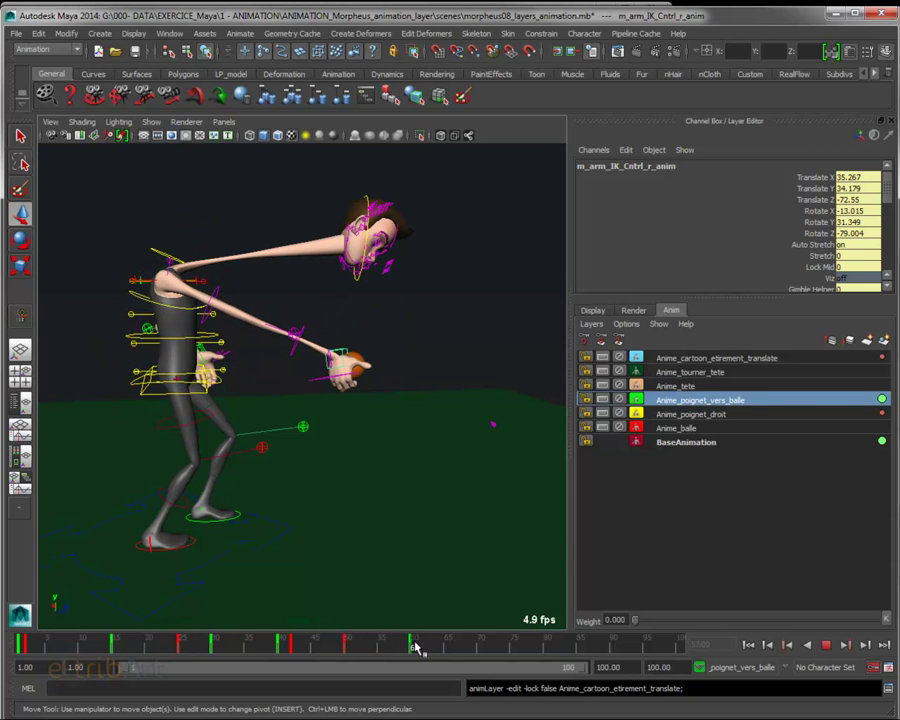
key(alt+v)
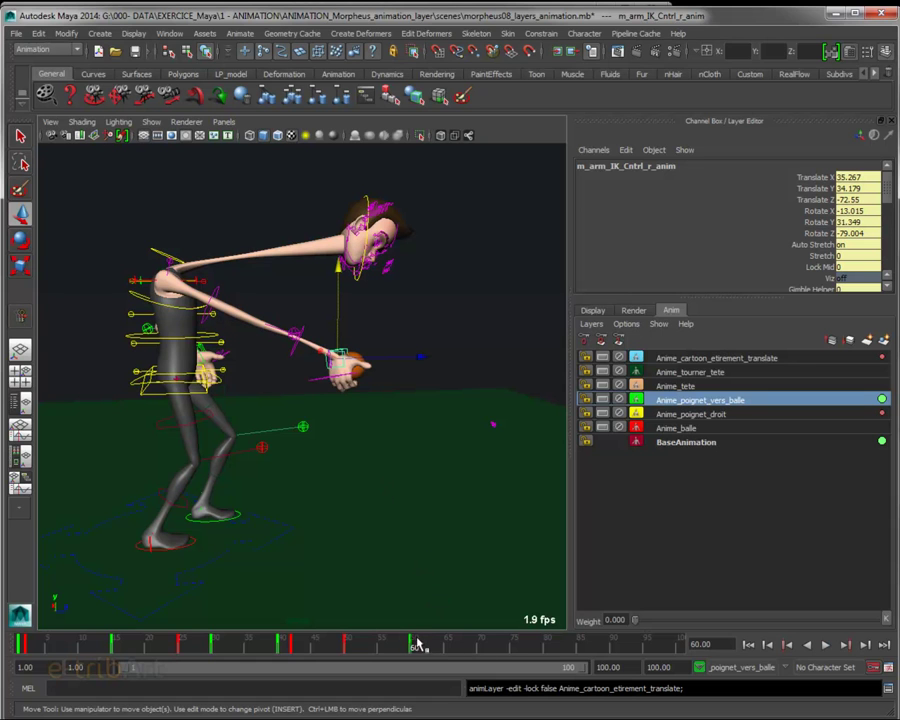
key(alt+v)
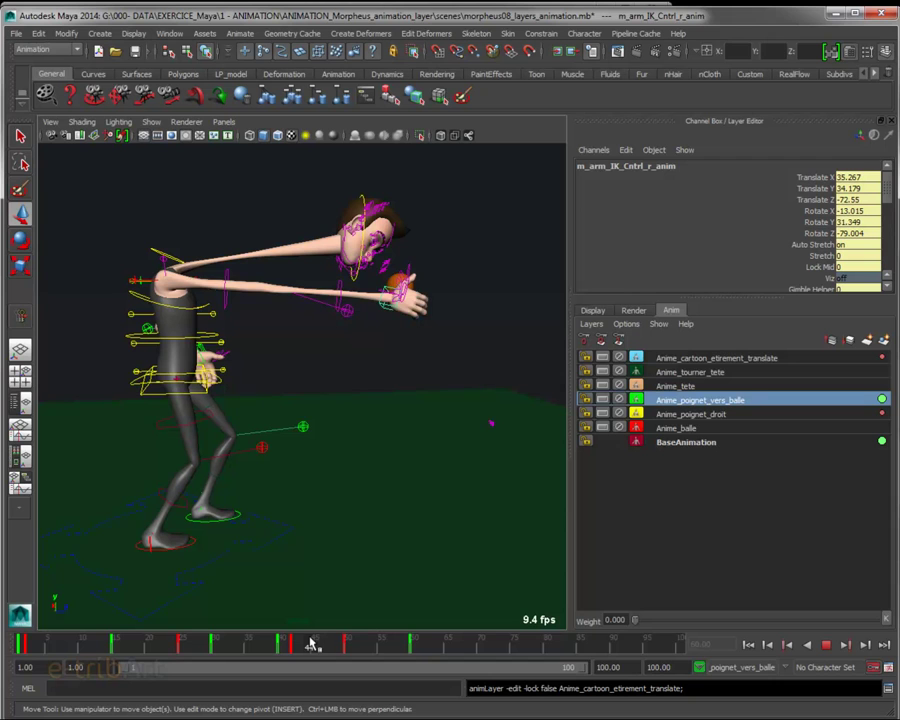
click(416, 648)
click(701, 402)
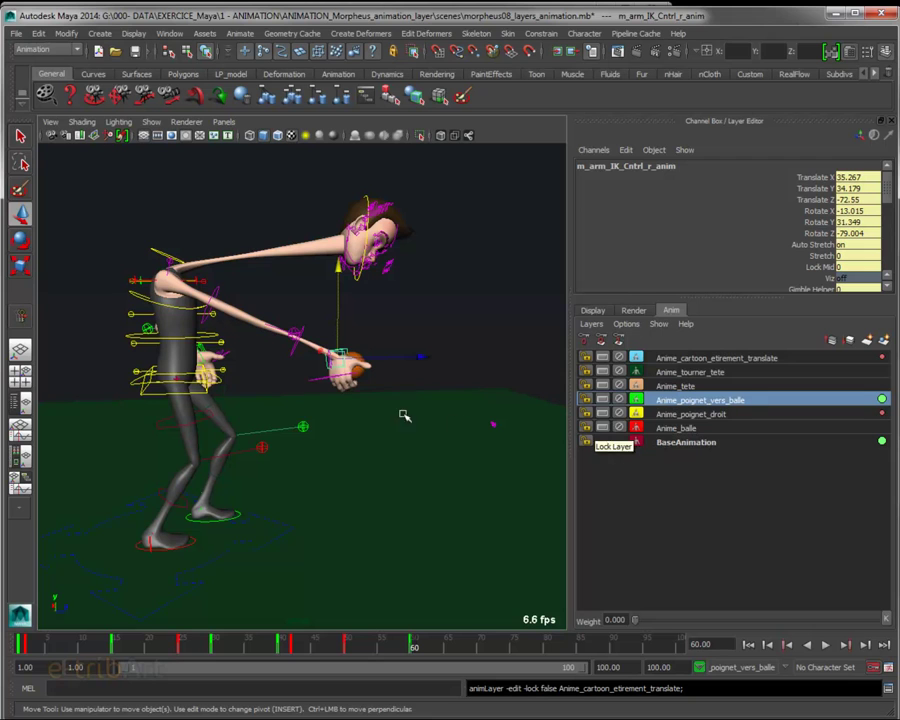
click(666, 359)
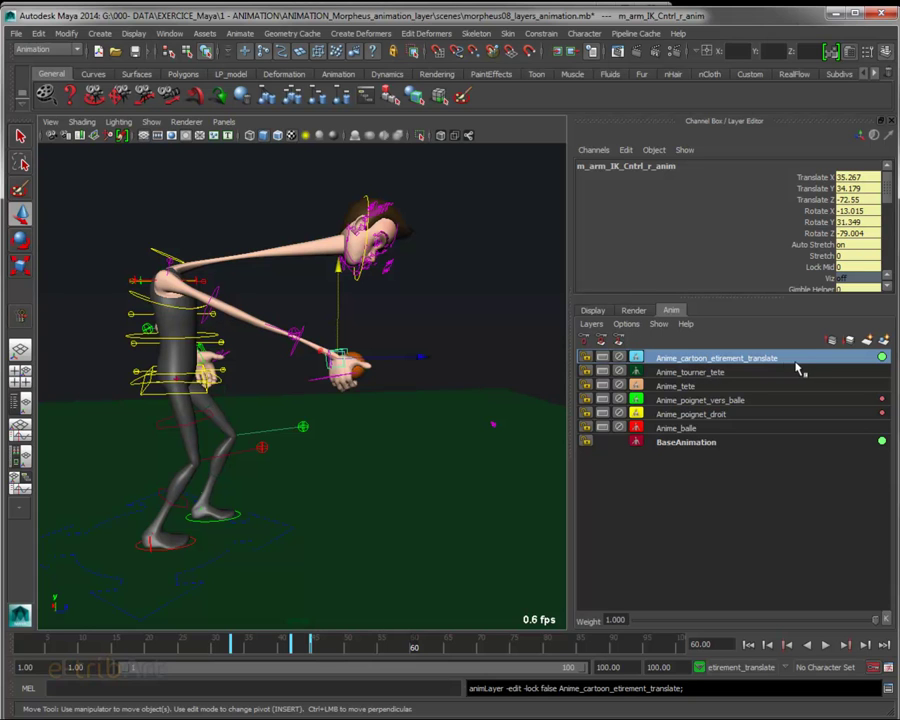
mouse_move(873, 625)
mouse_down()
mouse_move(804, 639)
mouse_move(604, 647)
mouse_up()
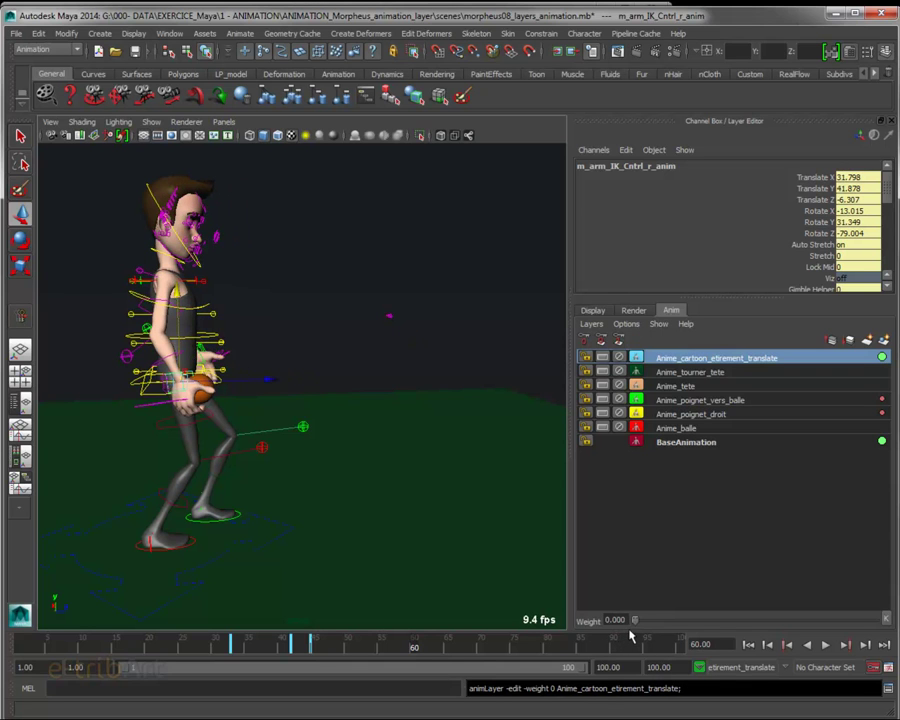
click(665, 400)
drag(396, 647, 410, 651)
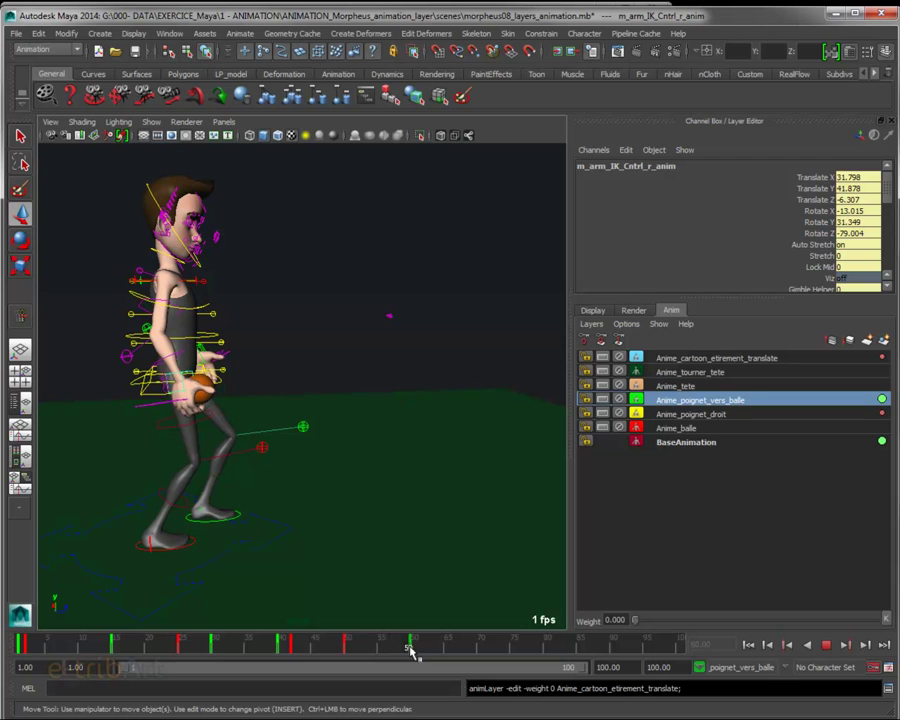
mouse_move(408, 651)
mouse_down()
mouse_move(313, 651)
mouse_move(415, 660)
mouse_move(318, 655)
mouse_move(398, 660)
mouse_up()
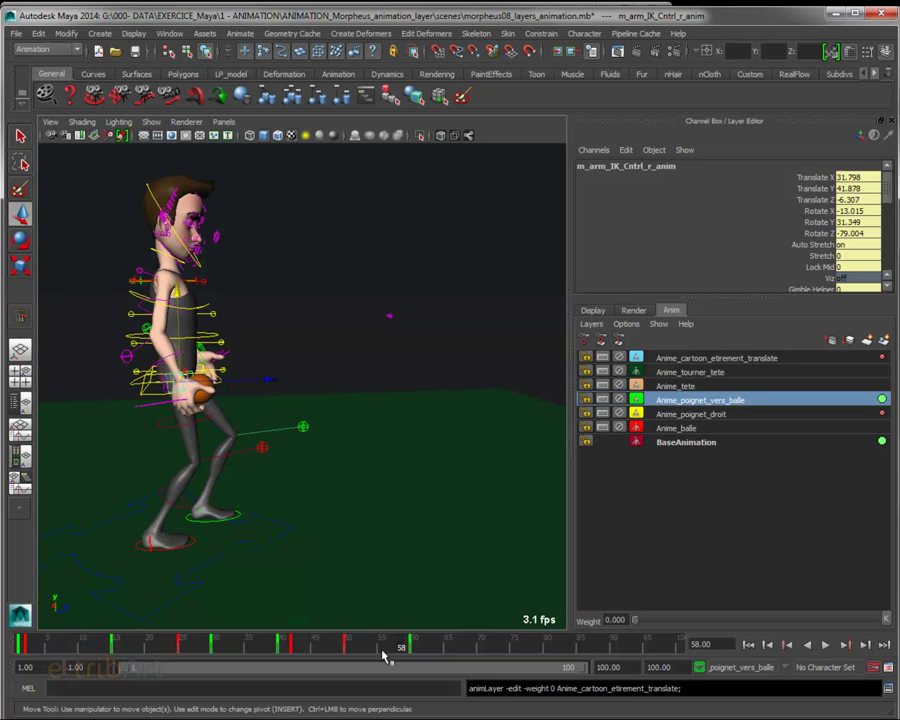
mouse_move(402, 651)
mouse_down()
mouse_move(418, 651)
mouse_move(316, 651)
mouse_up()
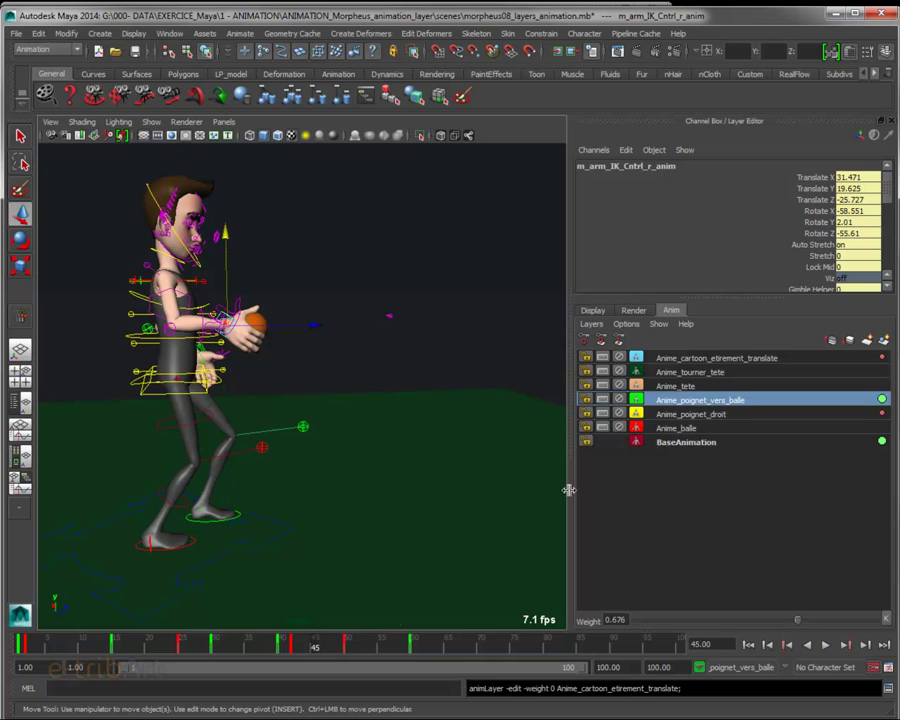
click(700, 358)
drag(640, 620, 880, 620)
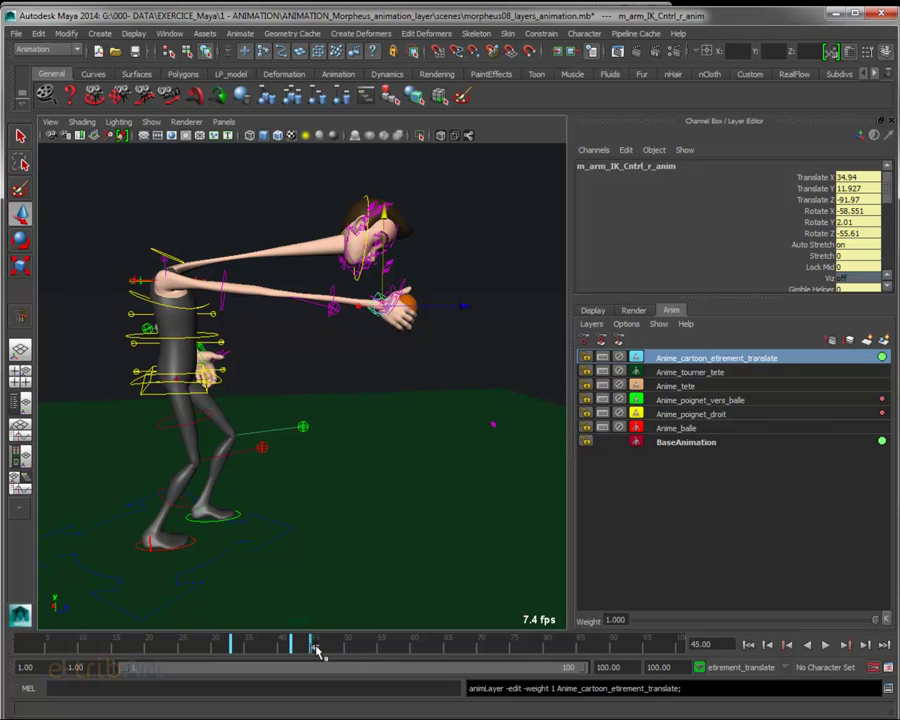
key(alt+v)
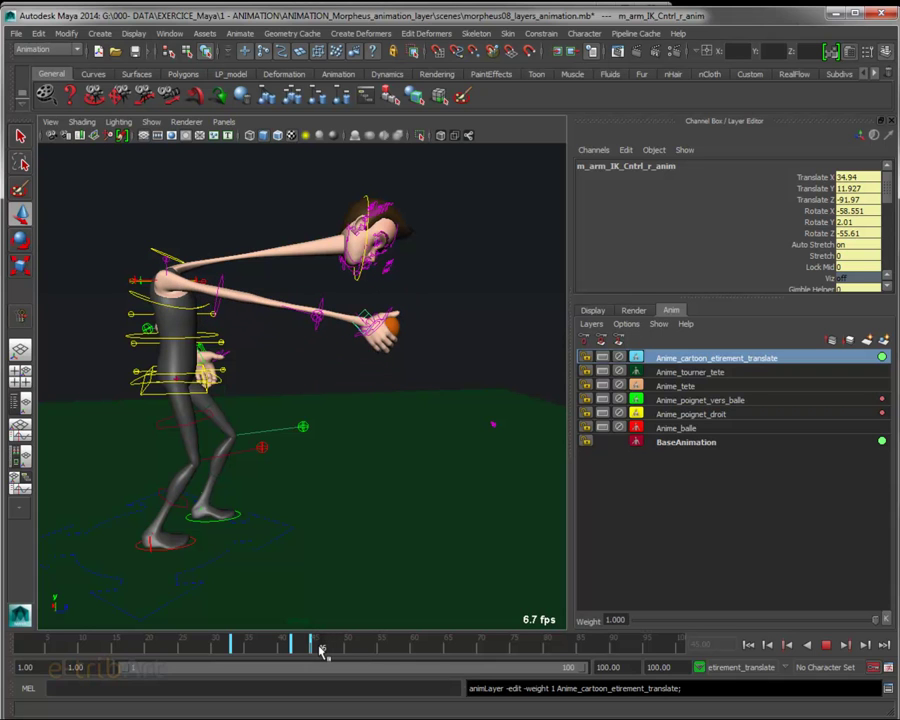
key(alt+v)
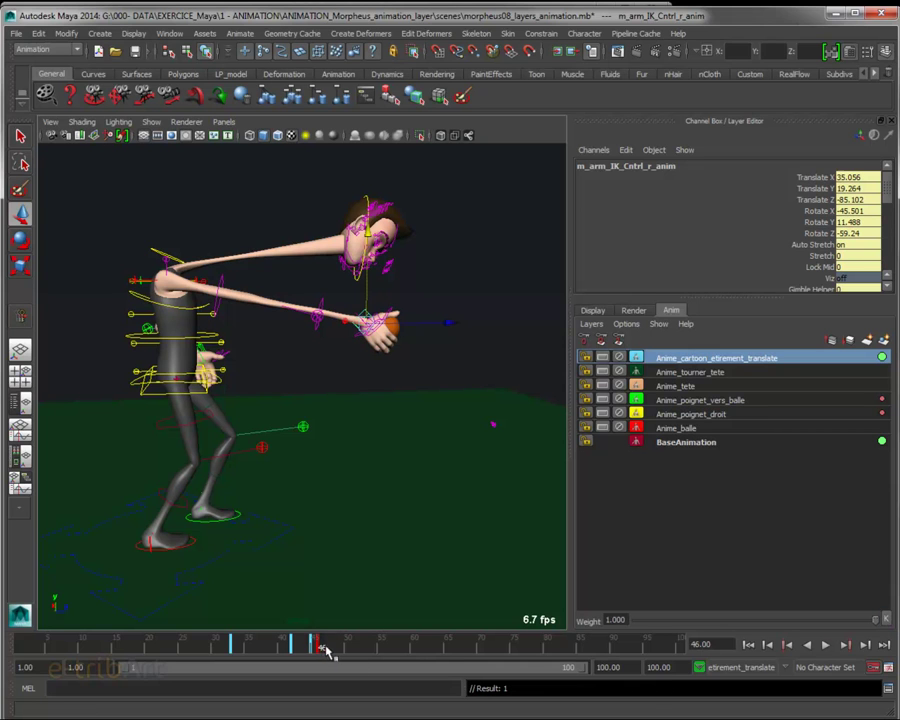
drag(325, 650, 414, 652)
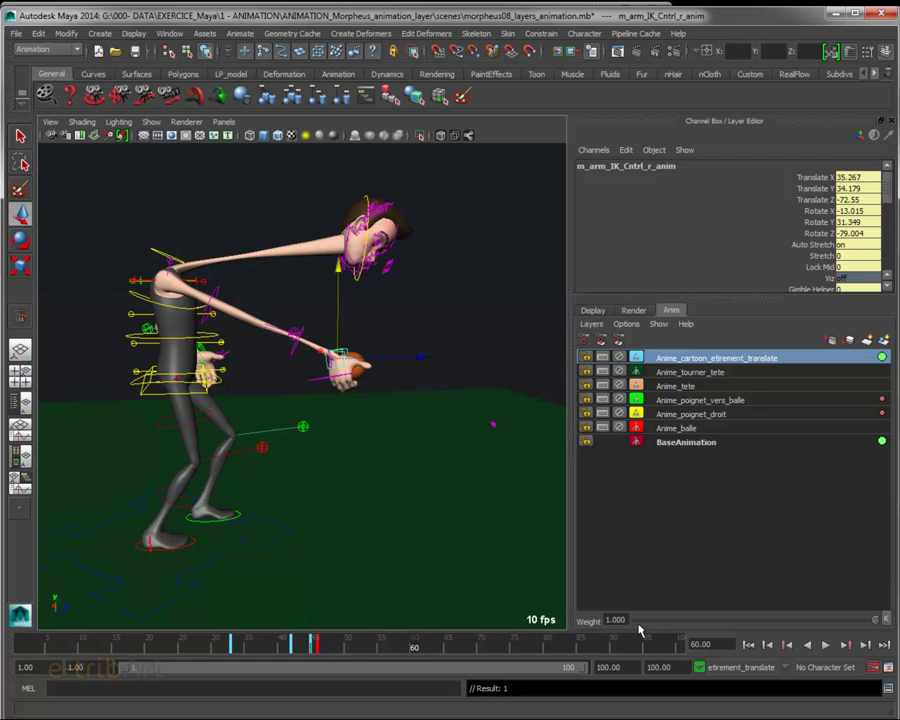
drag(875, 620, 620, 626)
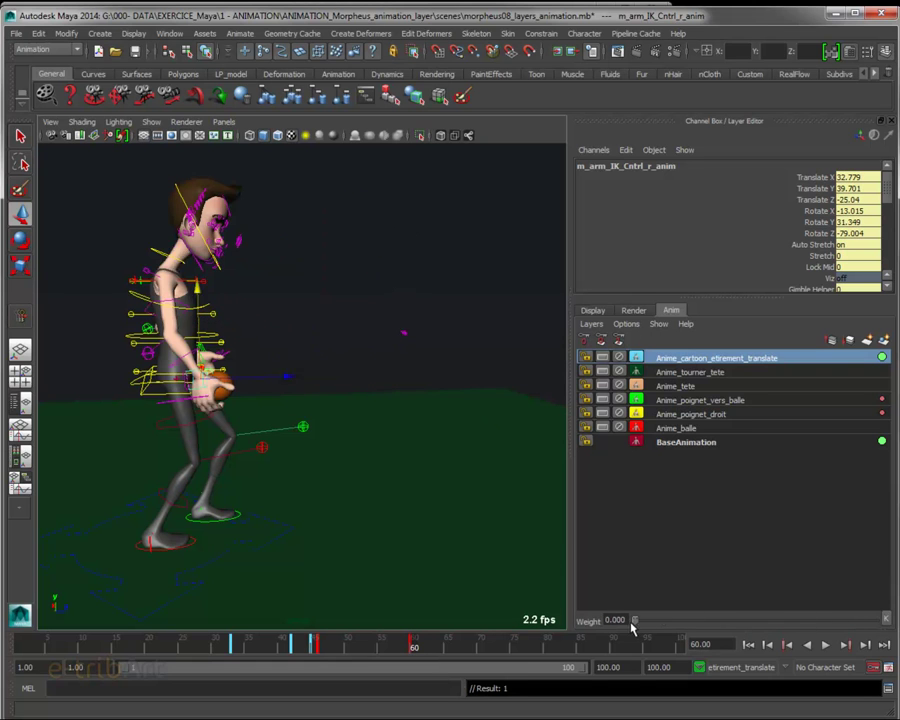
drag(415, 651, 86, 650)
key(alt+v)
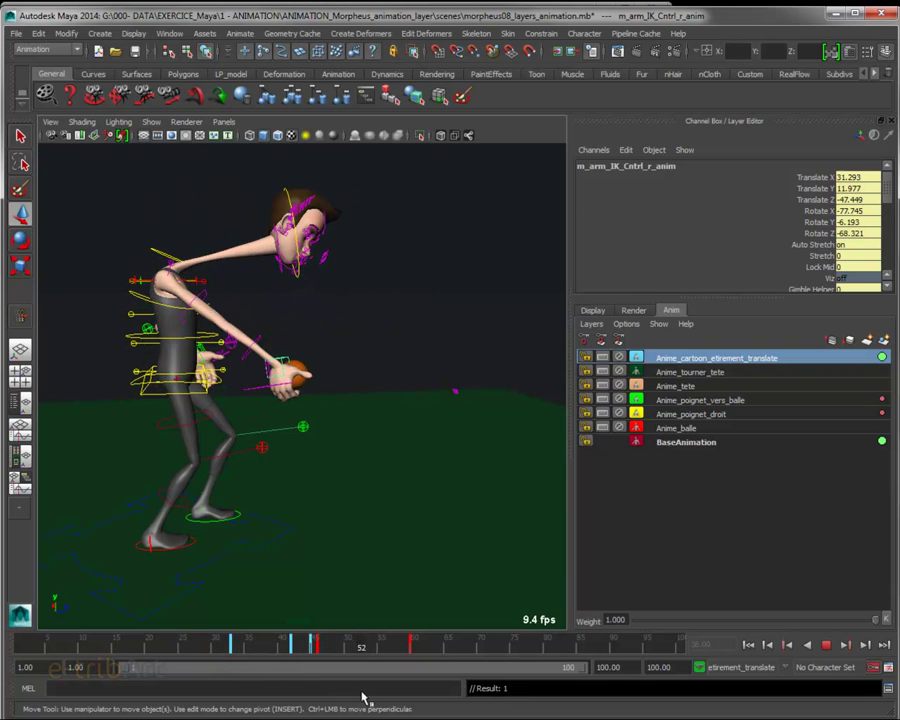
key(Escape)
Step: Orbit around Morpheus and play the animation with the cartoon stretch layer at weight 0
mouse_move(264, 568)
alt+mouse_down()
mouse_move(253, 520)
mouse_move(195, 518)
alt+mouse_up()
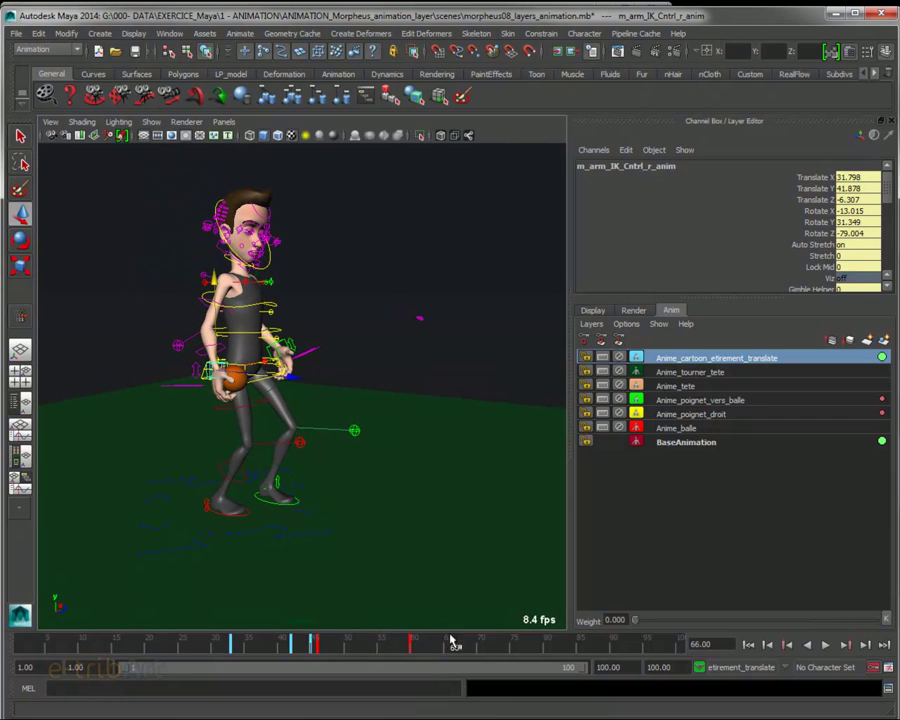
key(alt+v)
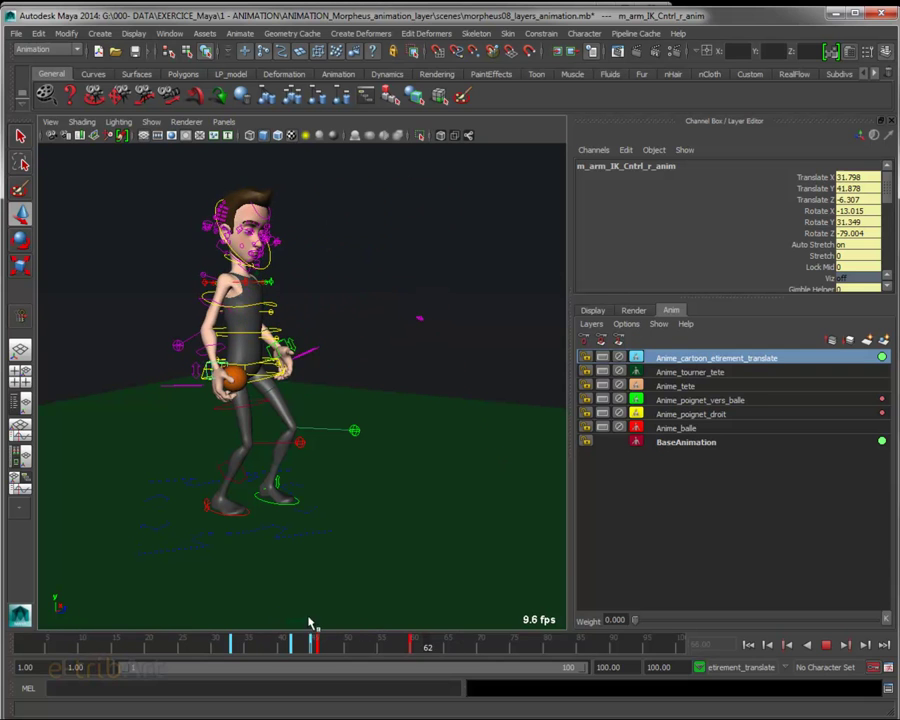
key(alt+v)
mouse_move(196, 458)
alt+mouse_down()
mouse_move(236, 440)
mouse_move(291, 458)
mouse_move(291, 542)
mouse_move(306, 508)
alt+mouse_up()
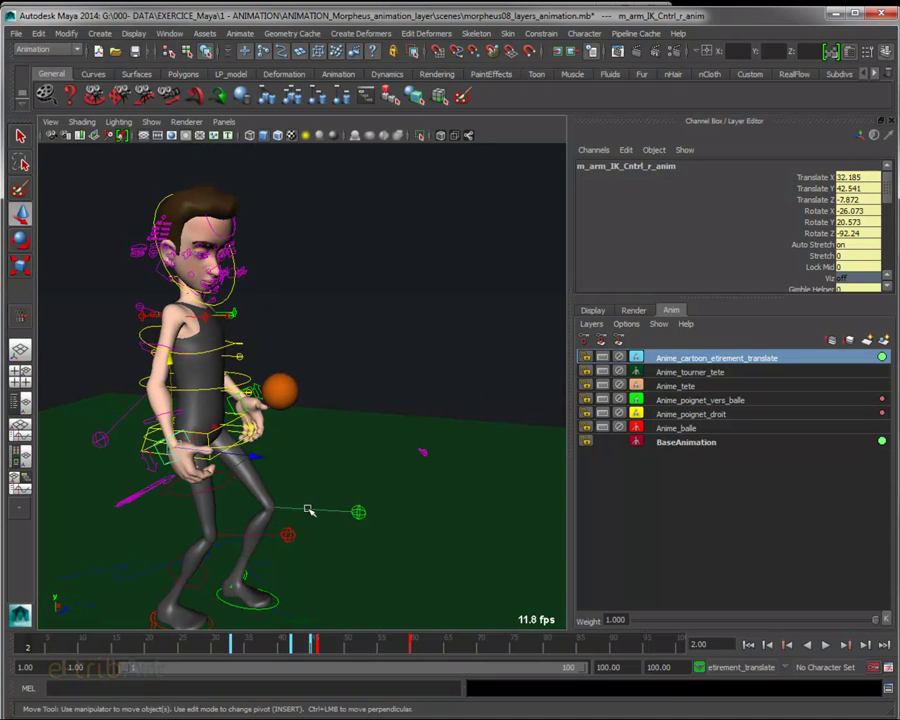
mouse_move(333, 490)
alt+mouse_down()
mouse_move(311, 497)
mouse_move(331, 515)
mouse_move(340, 479)
mouse_move(319, 374)
alt+mouse_up()
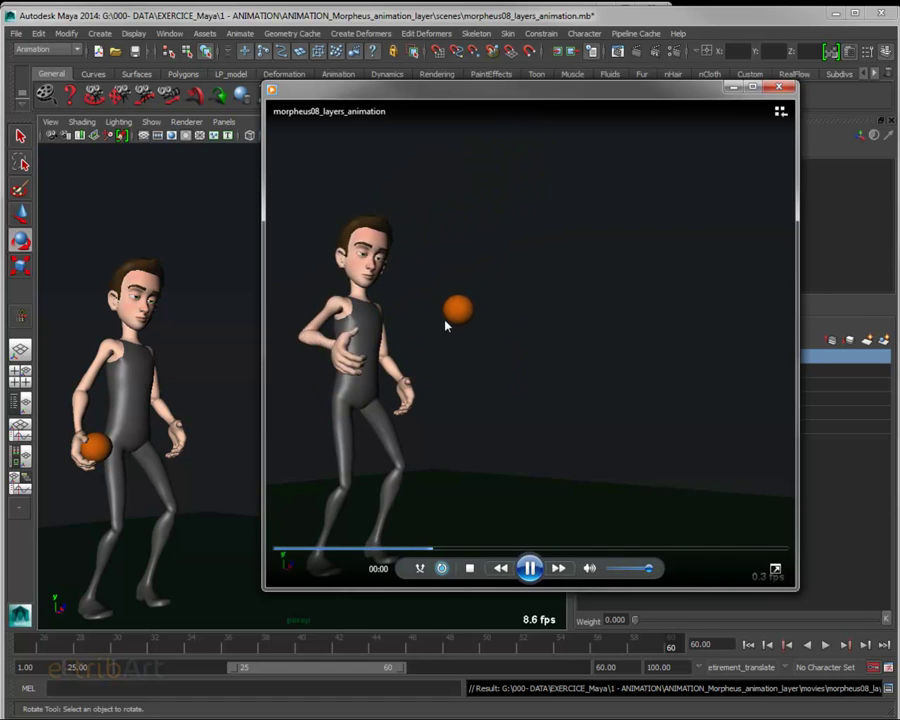
Step: Pause and rewind the morpheus08_layers_animation playblast, then move the player aside
click(529, 567)
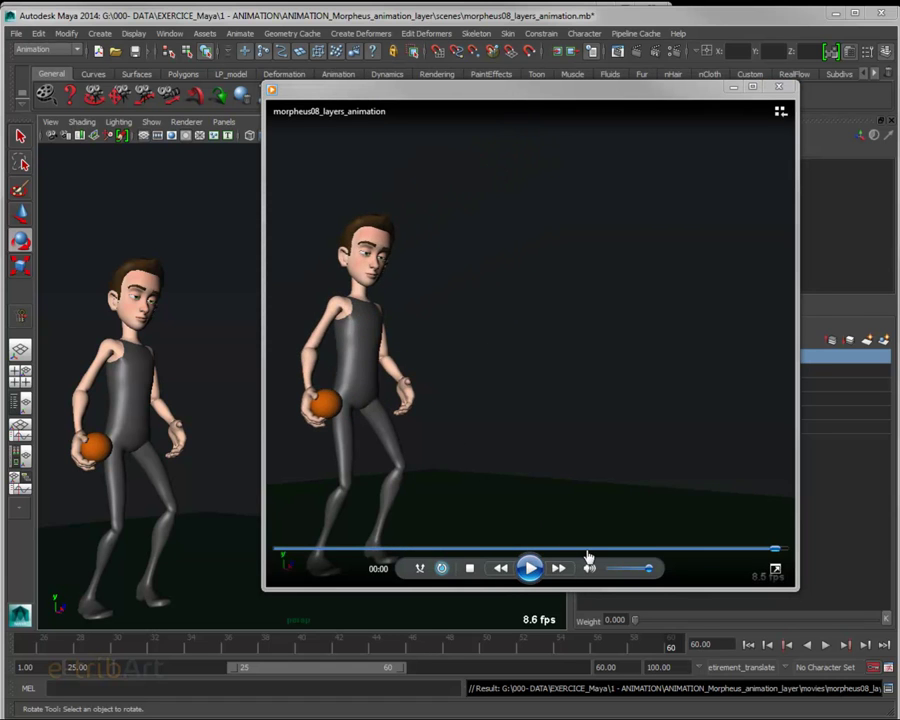
drag(588, 549, 440, 549)
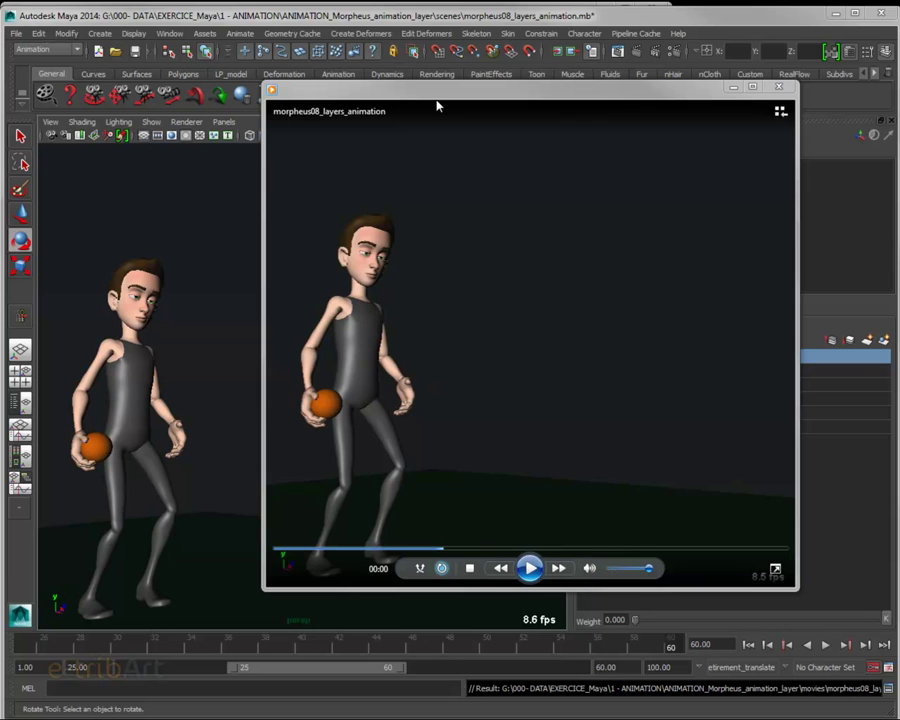
mouse_move(403, 97)
mouse_down()
mouse_move(552, 127)
mouse_move(899, 130)
mouse_up()
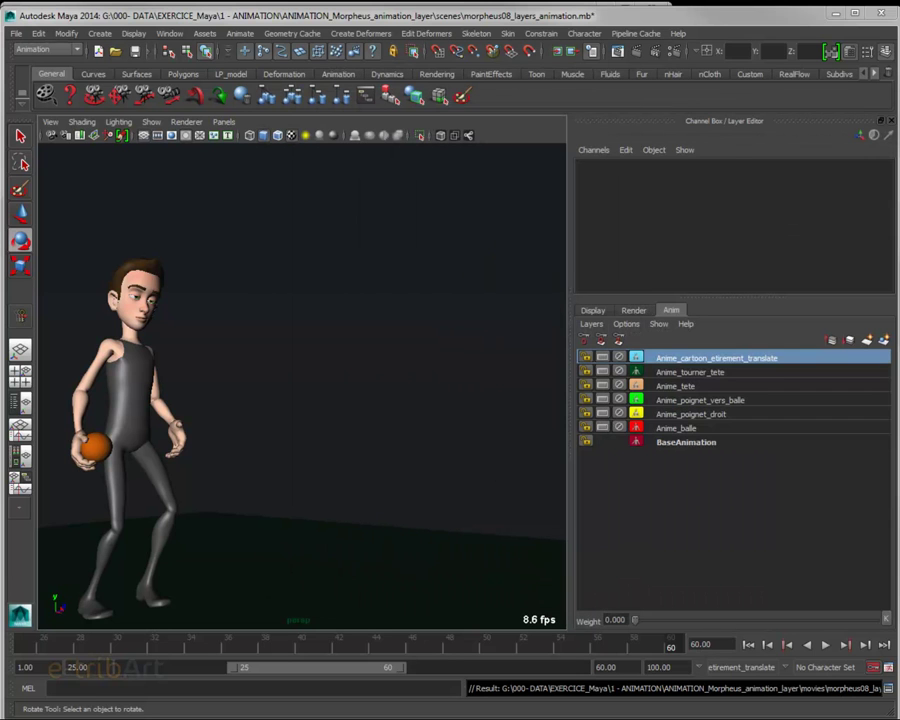
Step: Play and scrub from frame 26 through frames 47–57 to check the arm stretch at weight 0.985
key(alt+v)
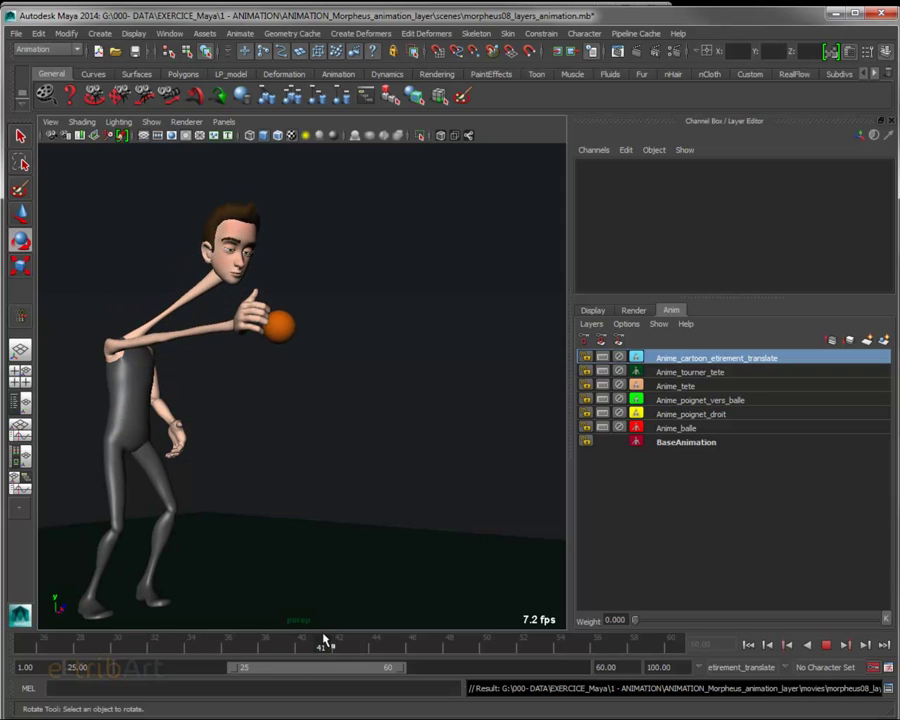
mouse_move(316, 641)
mouse_down()
mouse_move(27, 646)
mouse_move(321, 643)
mouse_move(101, 648)
mouse_move(155, 645)
mouse_move(36, 640)
mouse_move(560, 657)
mouse_move(595, 649)
mouse_move(631, 660)
mouse_move(428, 661)
mouse_move(465, 662)
mouse_up()
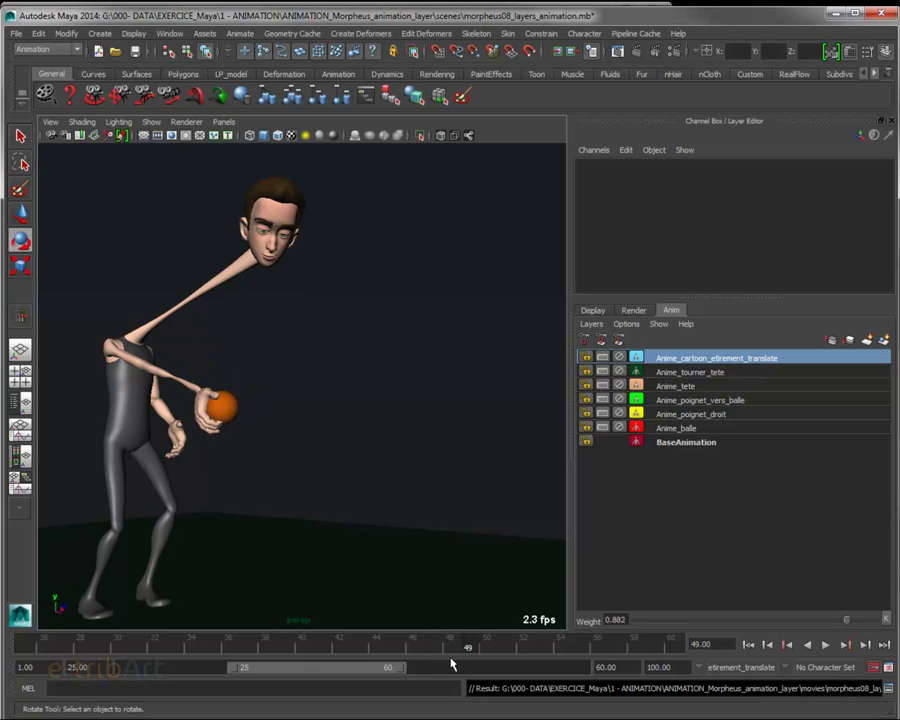
mouse_move(480, 652)
mouse_down()
mouse_move(643, 663)
mouse_move(434, 663)
mouse_move(447, 670)
mouse_move(437, 658)
mouse_move(614, 650)
mouse_move(597, 640)
mouse_move(314, 657)
mouse_move(110, 655)
mouse_move(250, 630)
mouse_up()
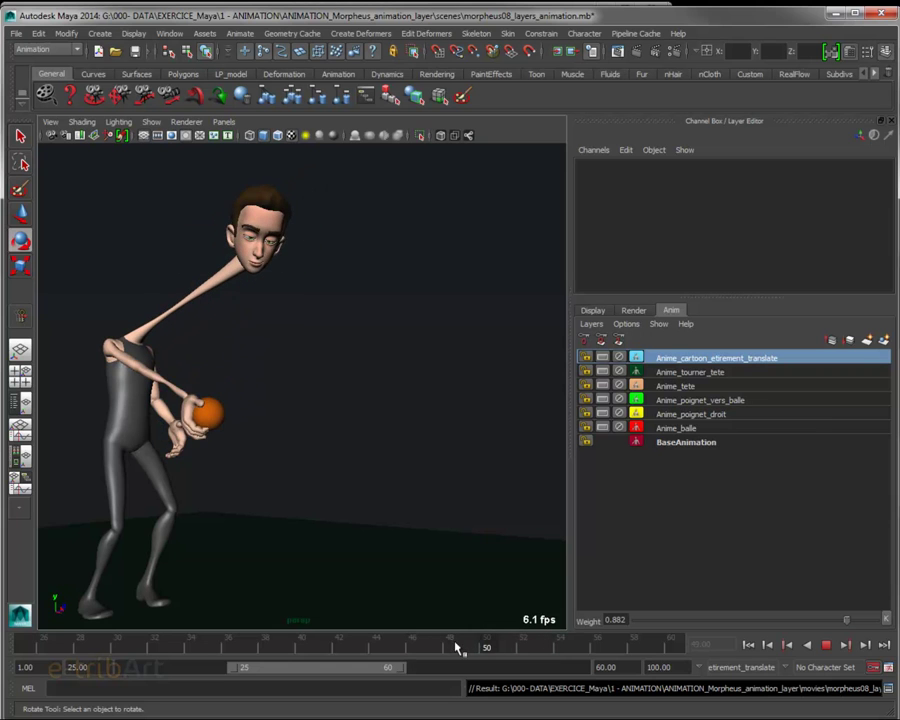
key(Escape)
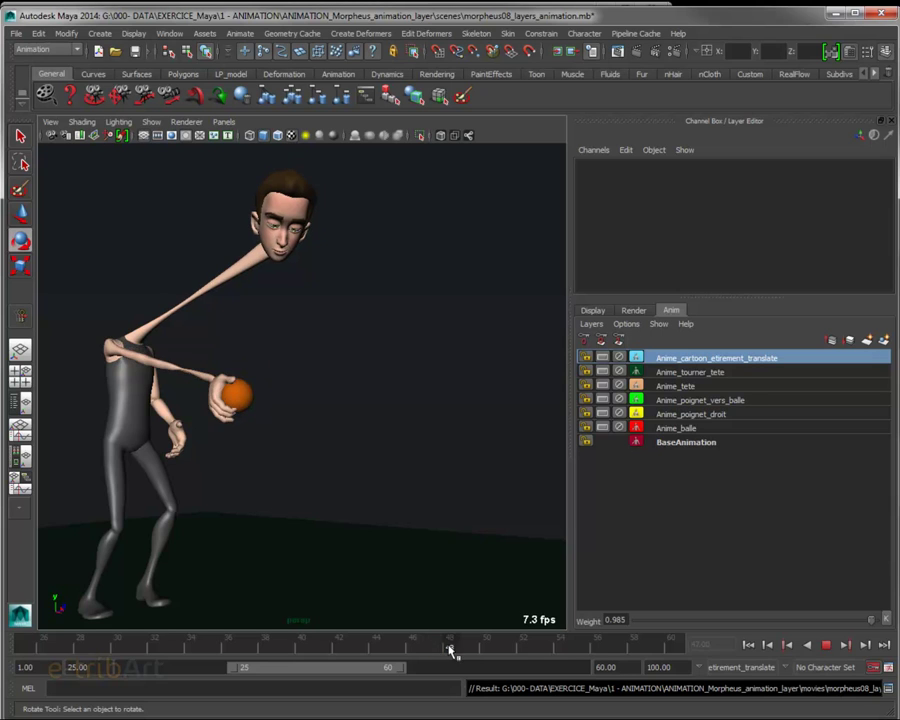
drag(433, 650, 540, 652)
key(alt+v)
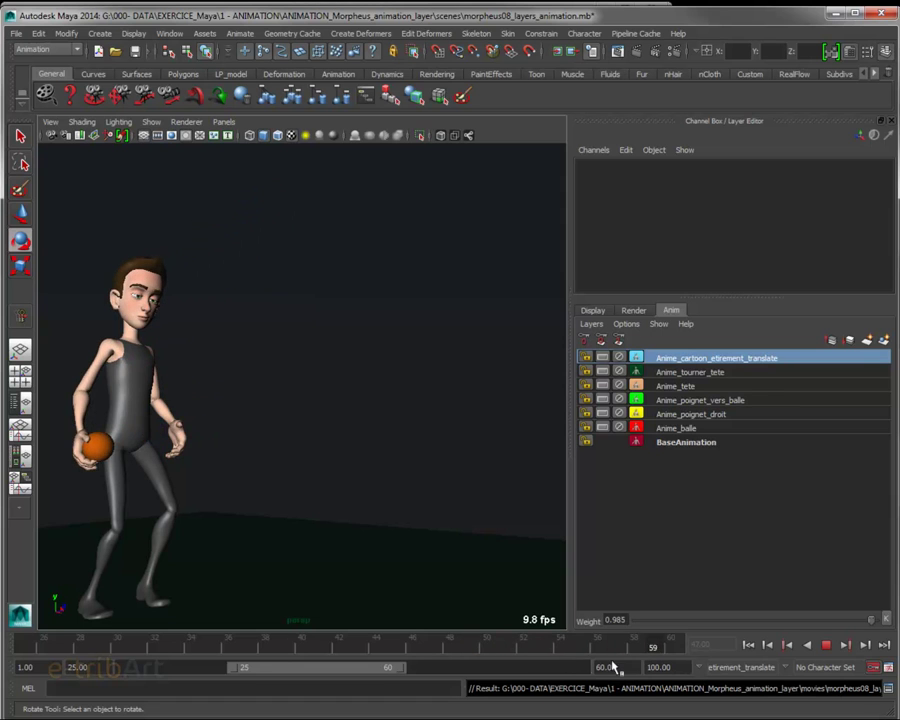
Step: Scrub around frames 46–49 and play back to inspect the stretched catch pose
mouse_move(626, 656)
mouse_down()
mouse_move(430, 650)
mouse_move(632, 647)
mouse_move(478, 655)
mouse_move(442, 646)
mouse_move(448, 650)
mouse_up()
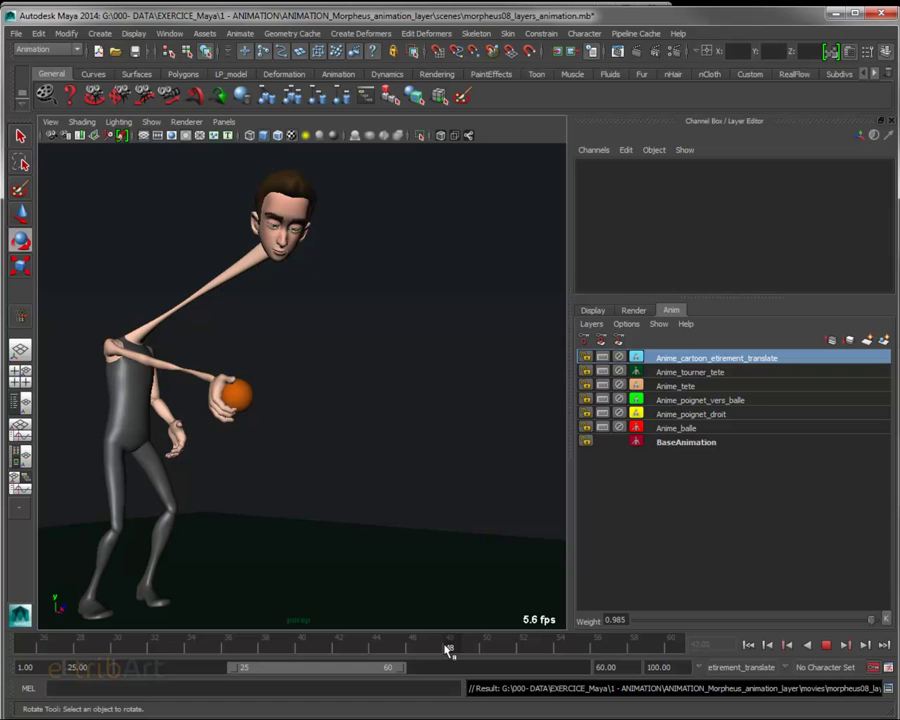
mouse_move(442, 650)
mouse_down()
mouse_move(420, 653)
mouse_move(518, 652)
mouse_move(400, 655)
mouse_move(438, 653)
mouse_up()
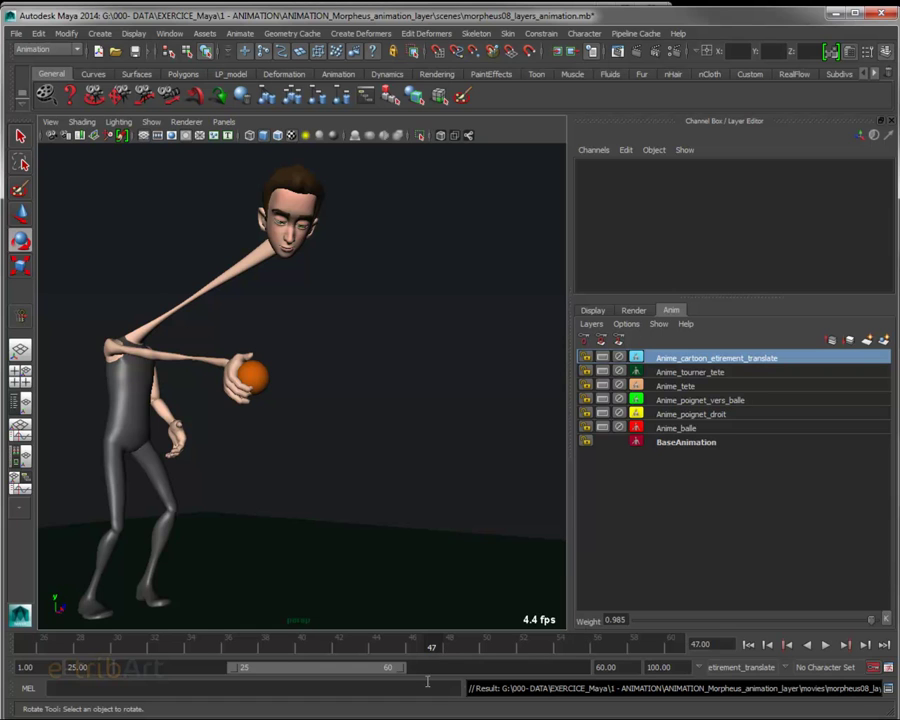
key(alt+v)
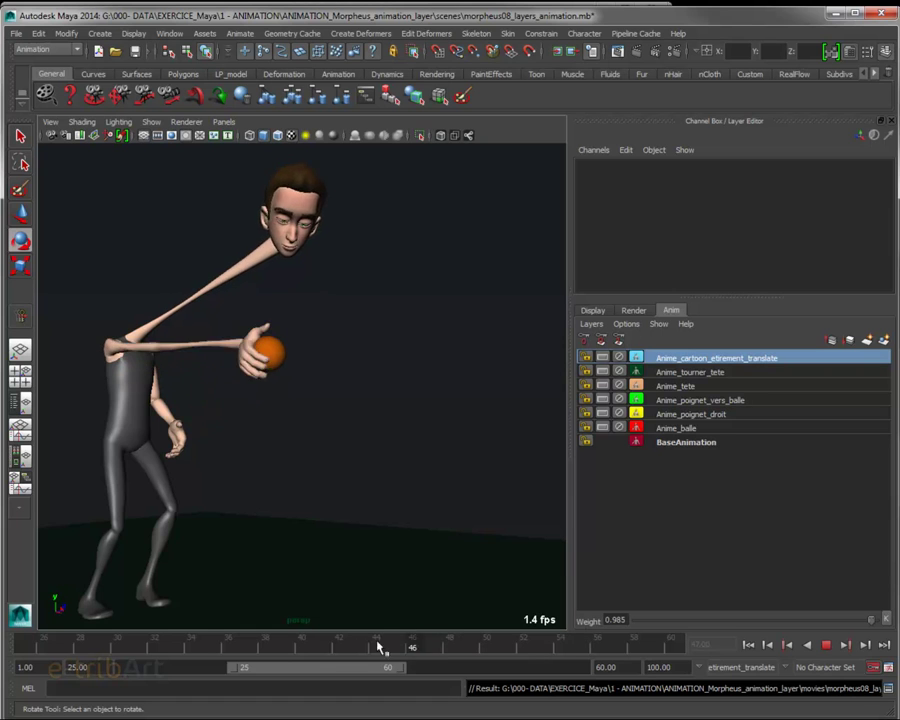
mouse_move(544, 653)
mouse_down()
mouse_move(474, 652)
mouse_move(542, 640)
mouse_up()
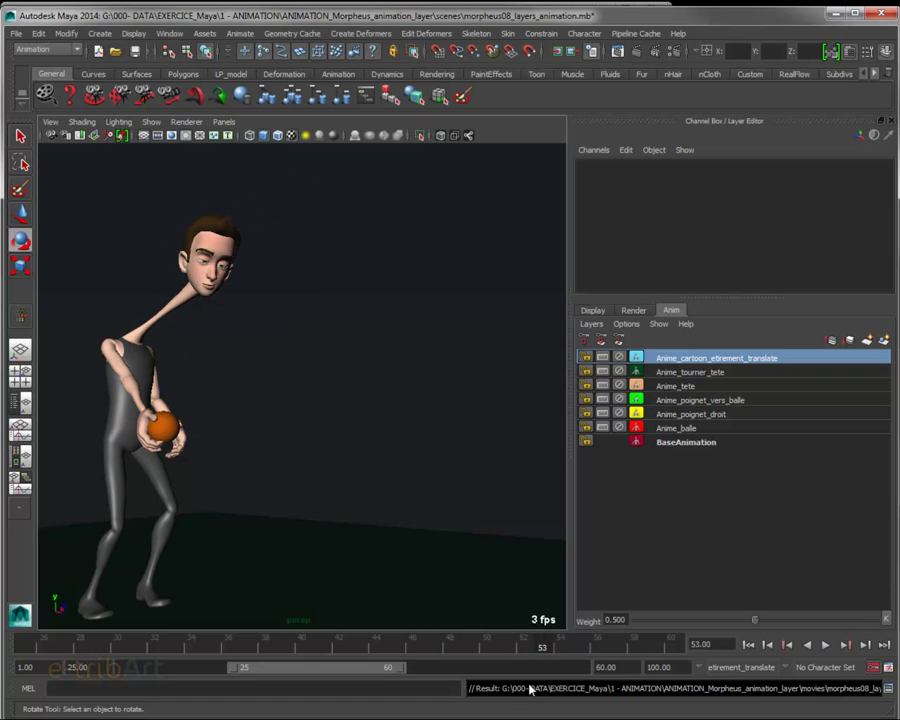
key(alt+v)
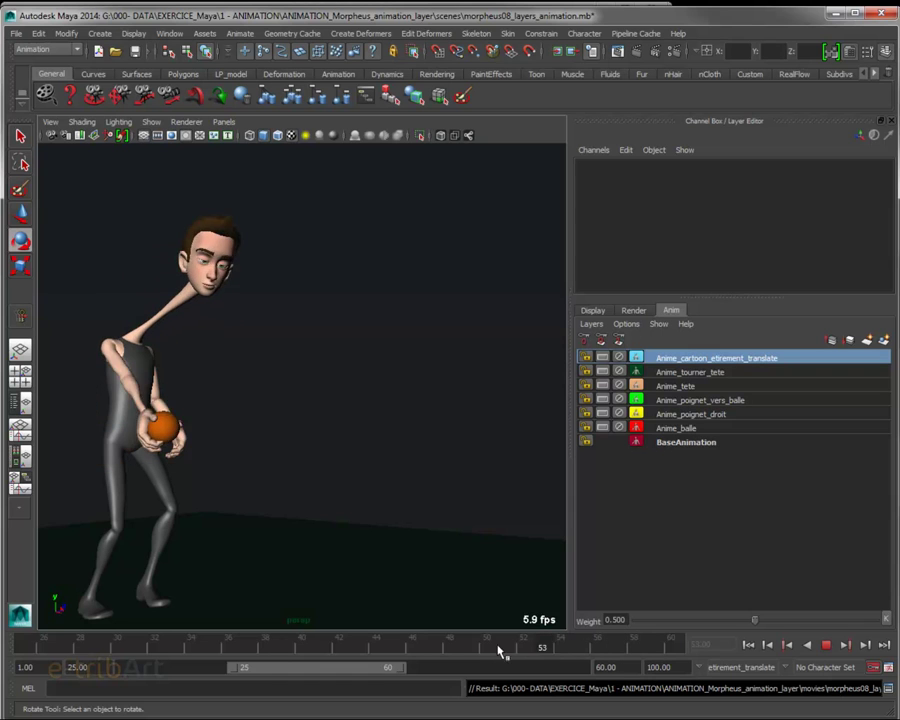
key(alt+v)
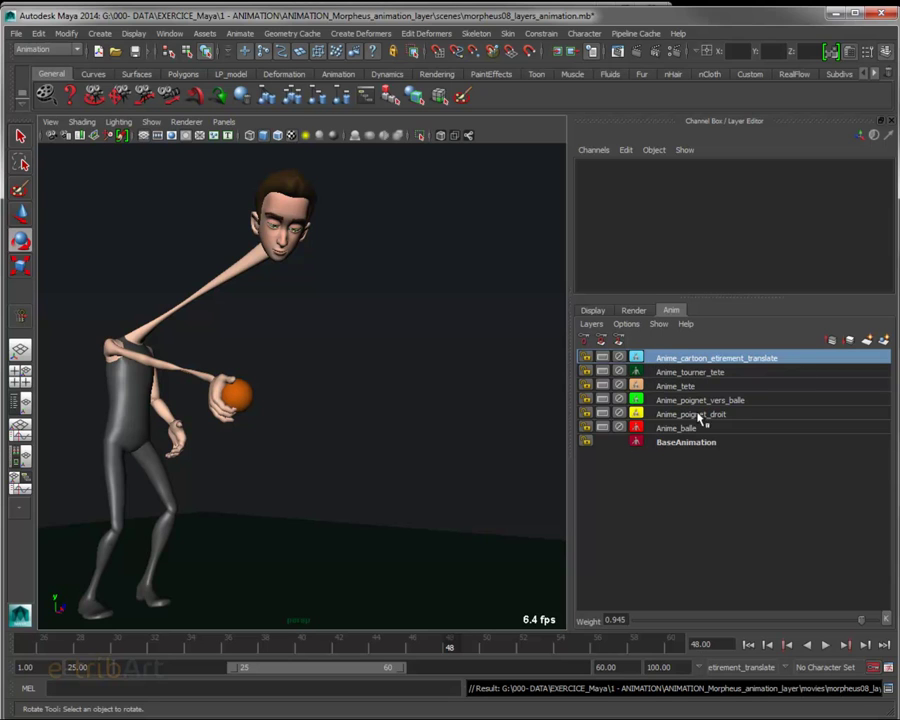
Step: Replay from frame 36 at full weight 1.000, then return to frame 28
key(alt+v)
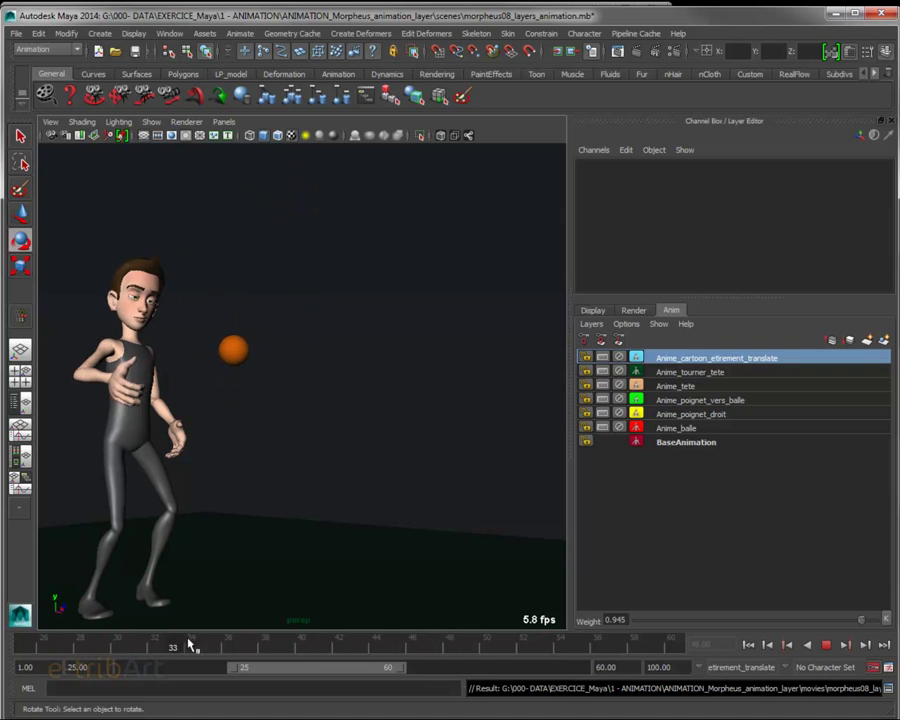
click(230, 638)
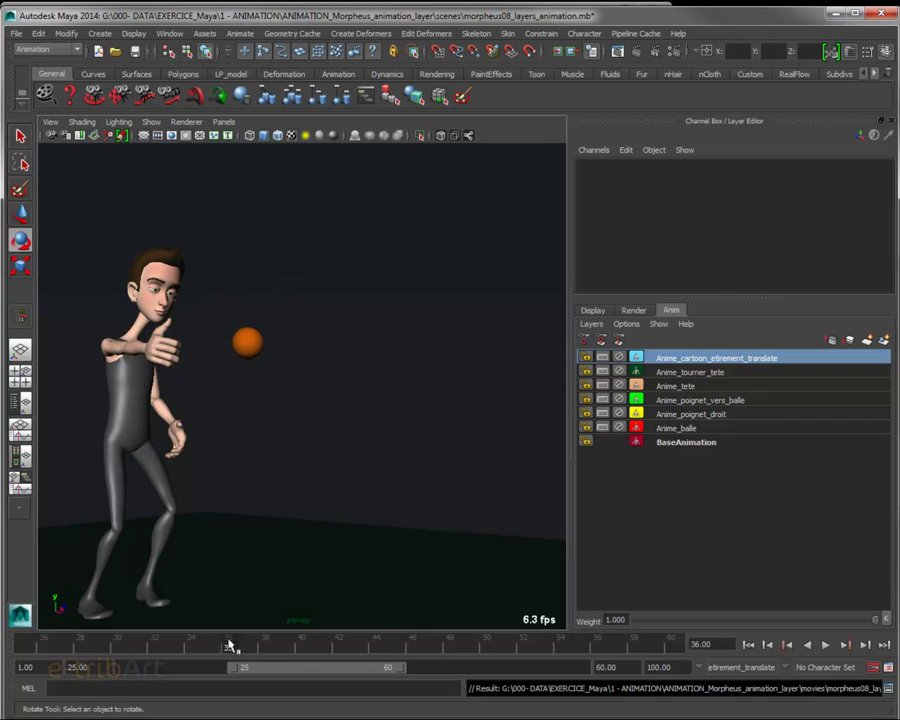
key(alt+v)
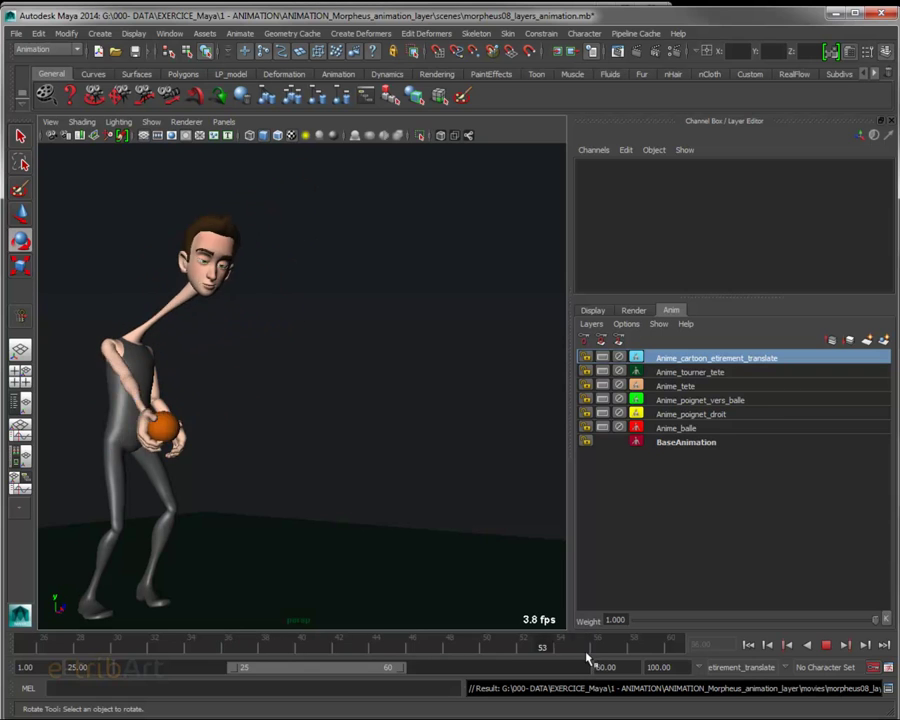
click(230, 645)
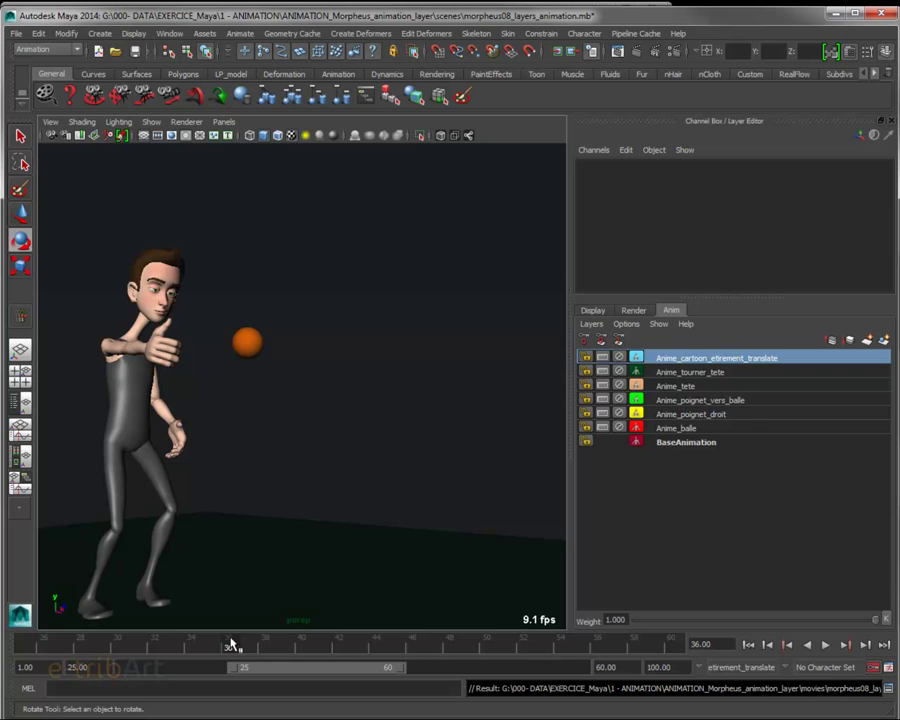
key(alt+v)
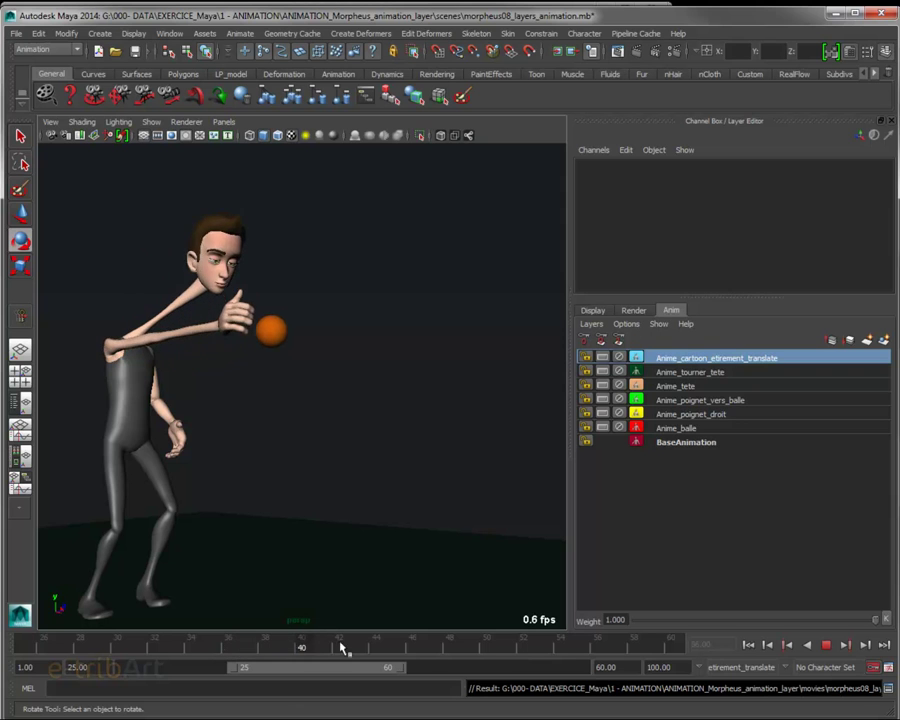
drag(448, 650, 80, 641)
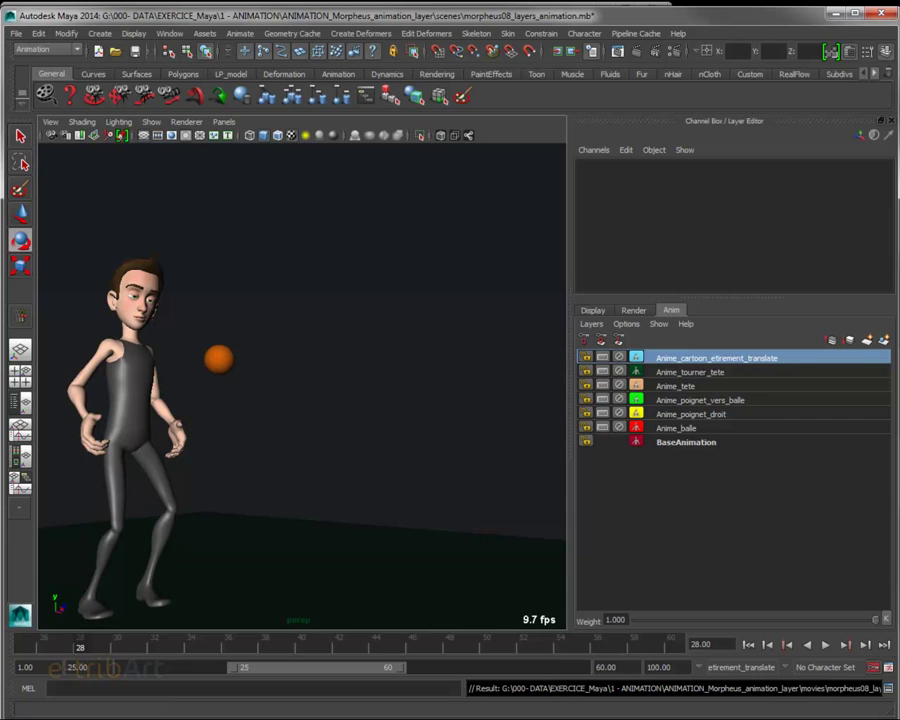